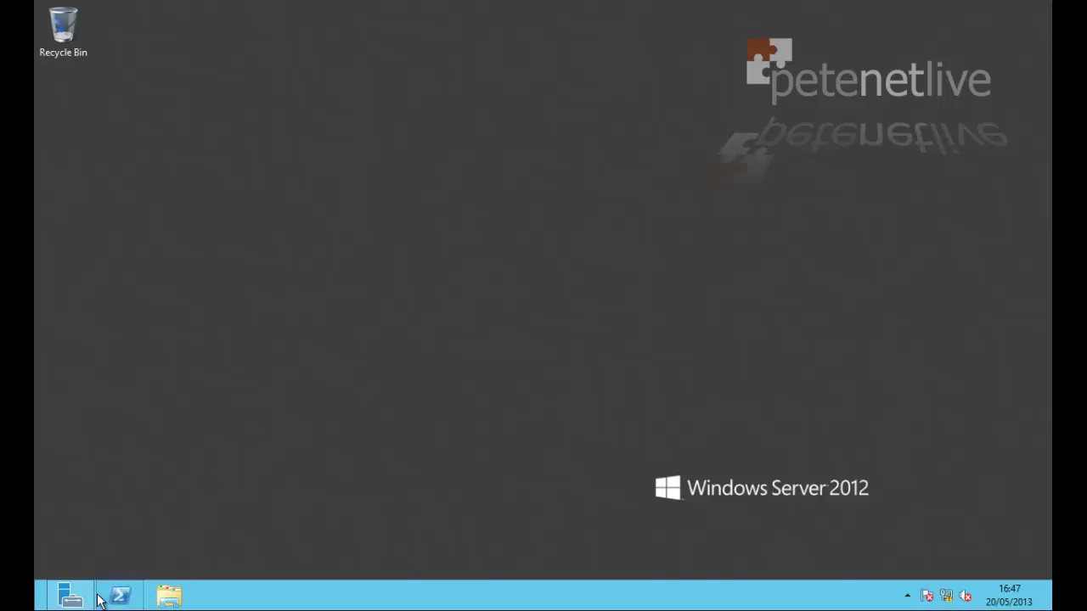
Open Server Manager's DNS page, which shows DC01 online and its 36 DNS Server events
{"action": "left_click", "coordinate": [70, 596]}
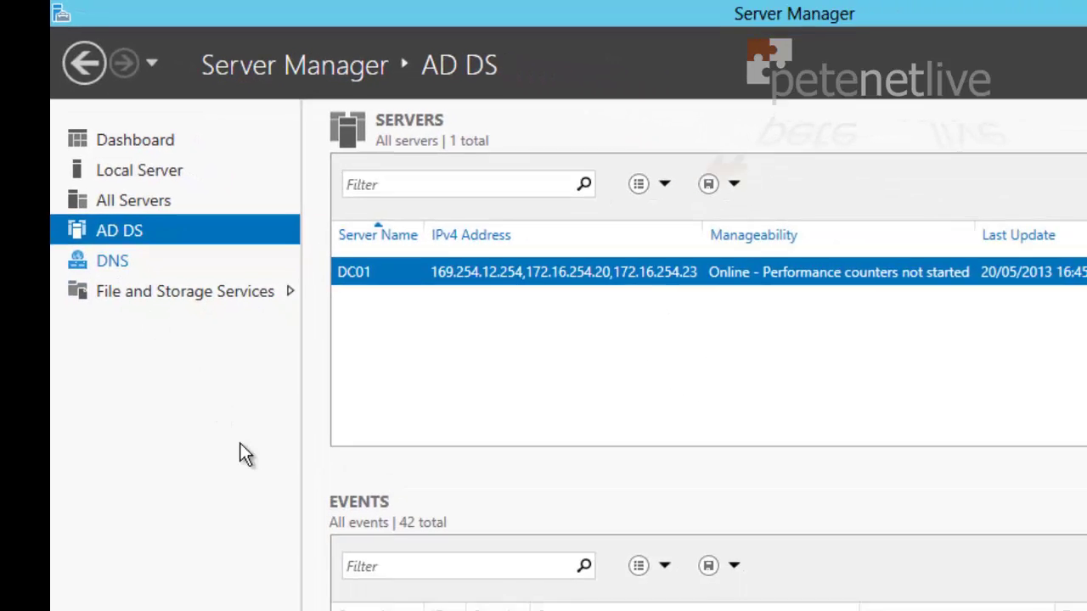
{"action": "left_click", "coordinate": [112, 261]}
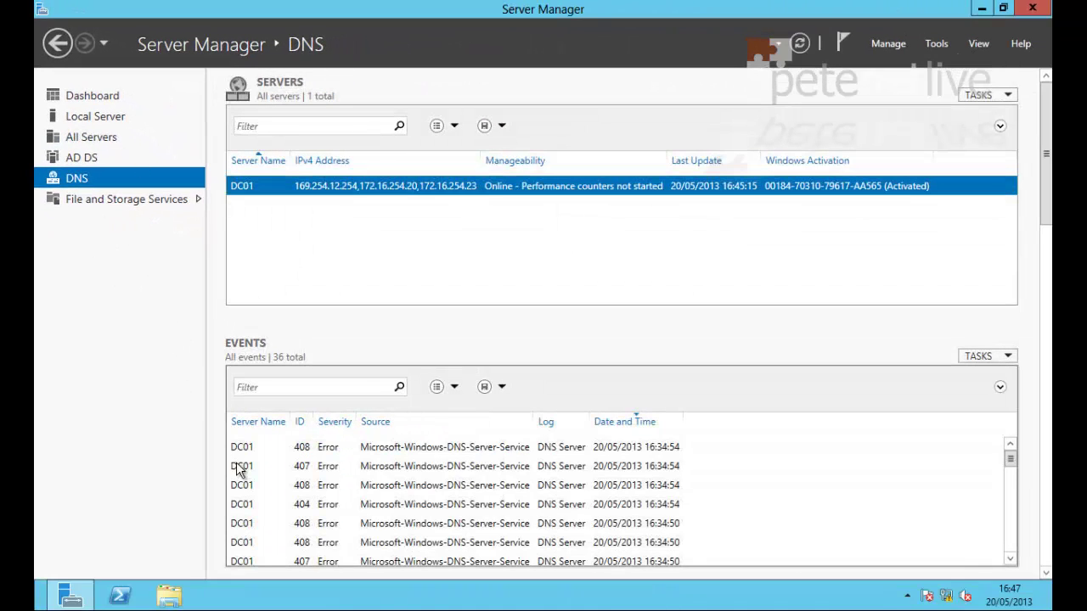
{"action": "left_click", "coordinate": [981, 9]}
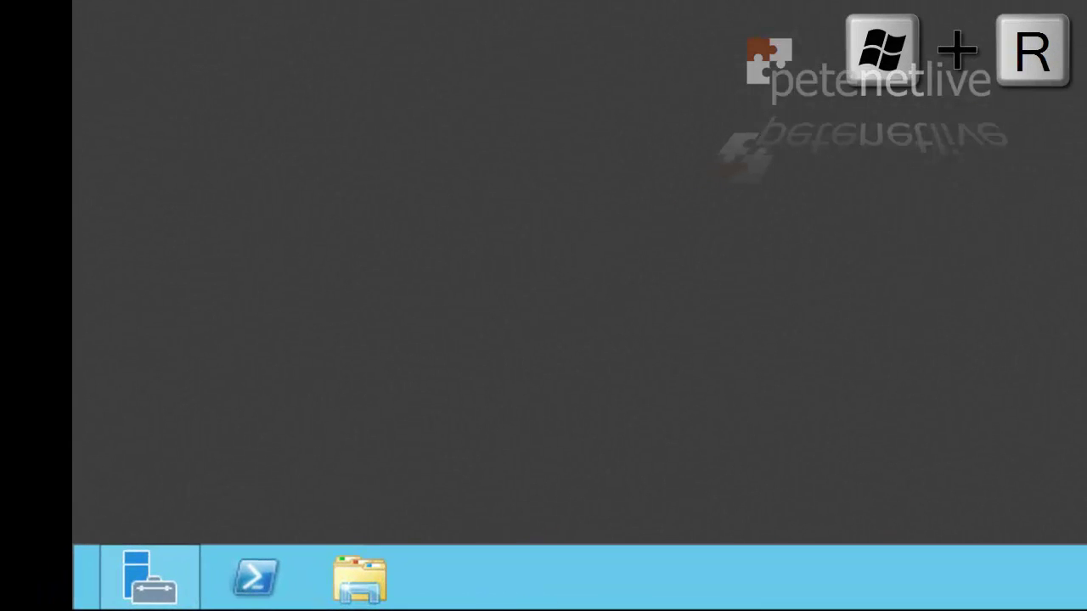
{"action": "key", "text": "super+r"}
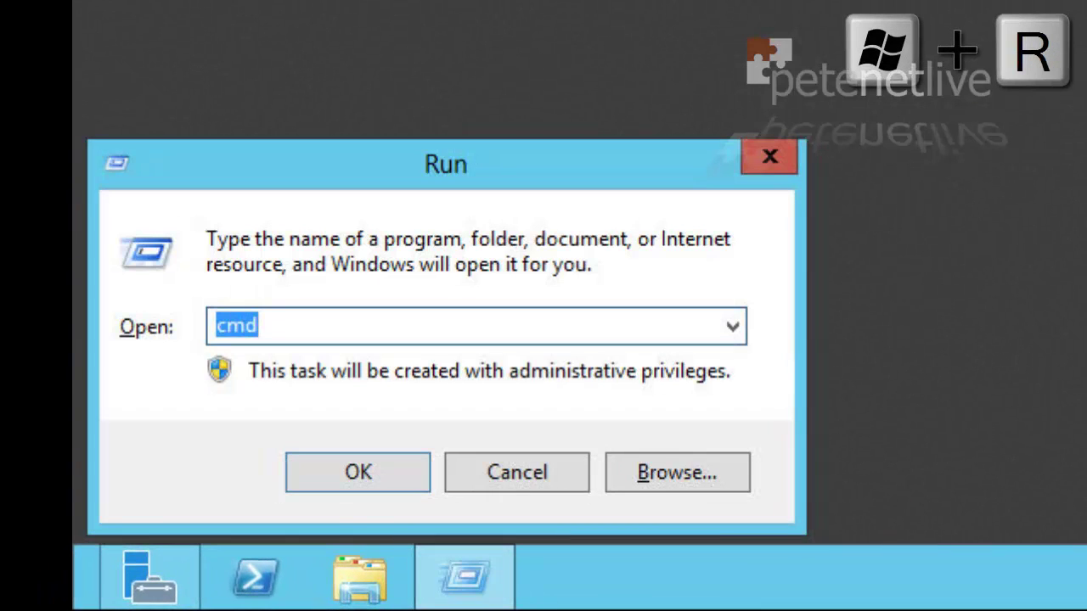
{"action": "type", "text": "ncpa.cp"}
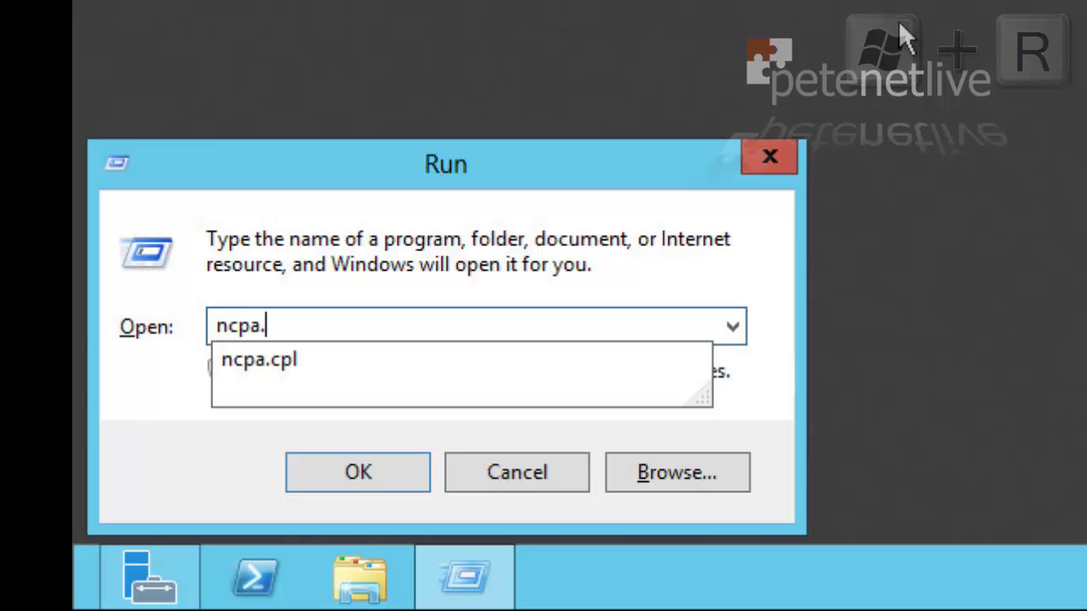
{"action": "type", "text": "l"}
{"action": "key", "text": "Return"}
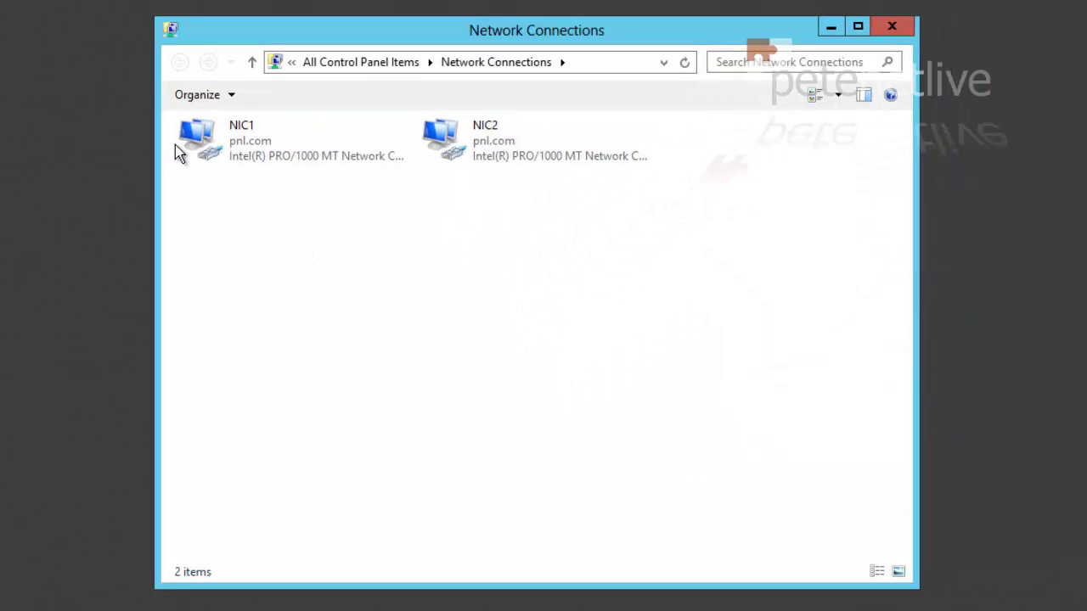
{"action": "right_click", "coordinate": [255, 146]}
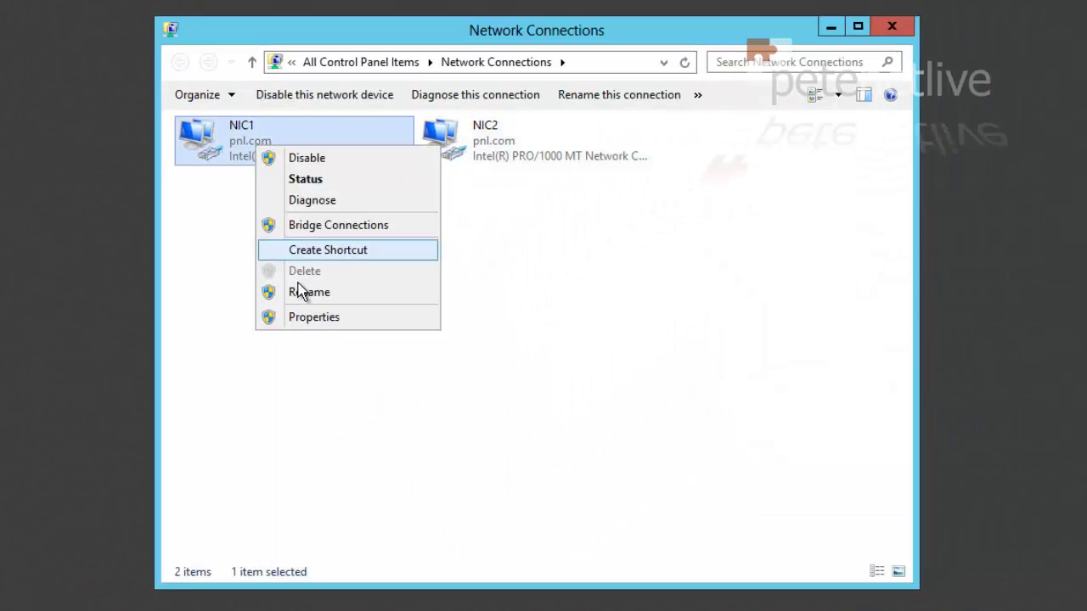
{"action": "left_click", "coordinate": [314, 316]}
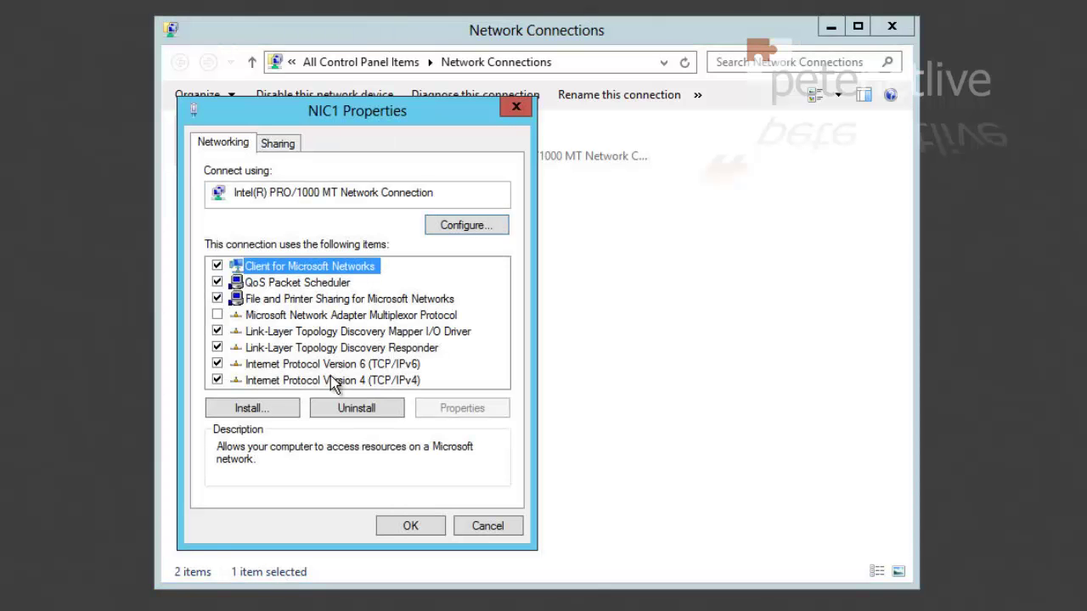
{"action": "double_click", "coordinate": [334, 381]}
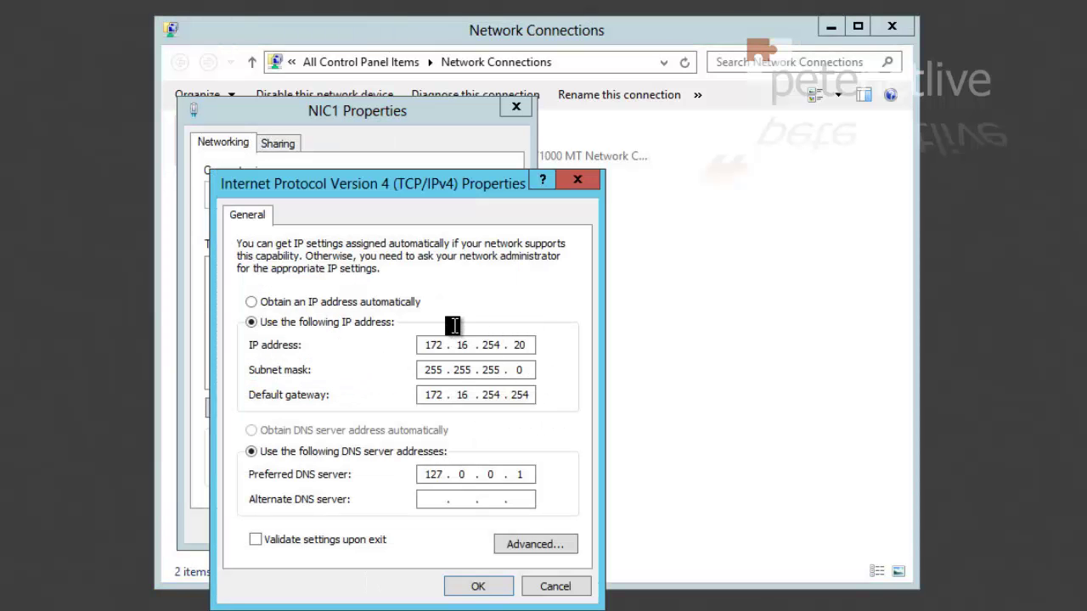
{"action": "left_click", "coordinate": [477, 587]}
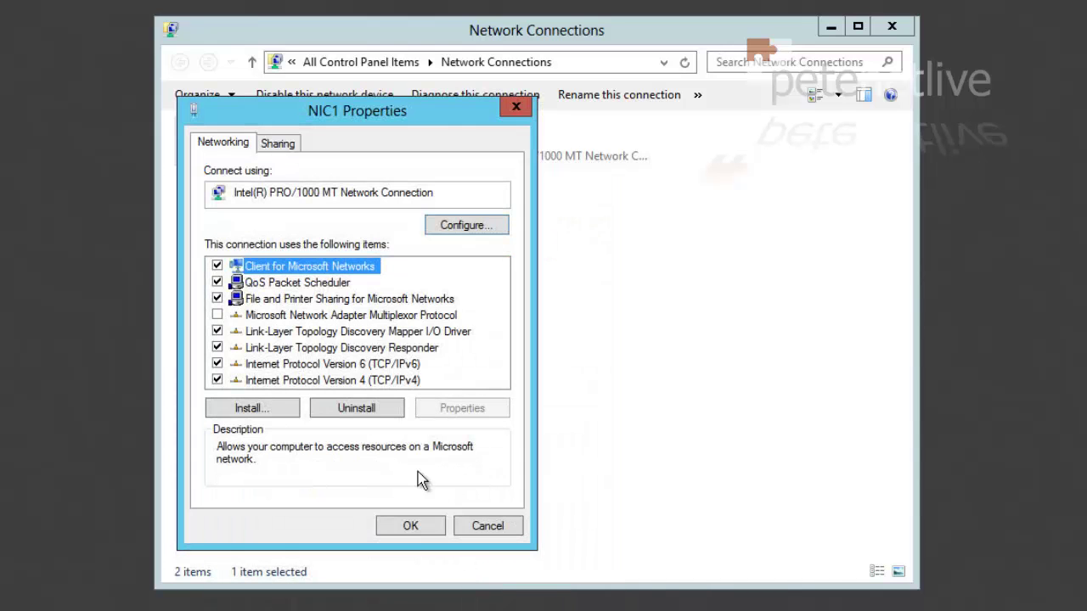
{"action": "left_click", "coordinate": [409, 526]}
{"action": "right_click", "coordinate": [513, 129]}
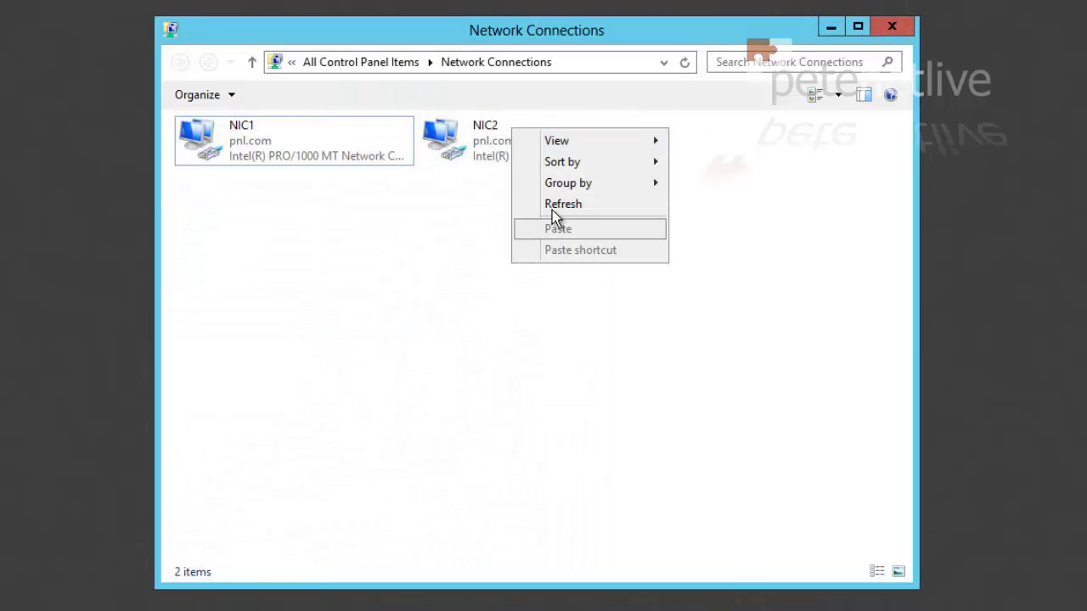
{"action": "right_click", "coordinate": [475, 134]}
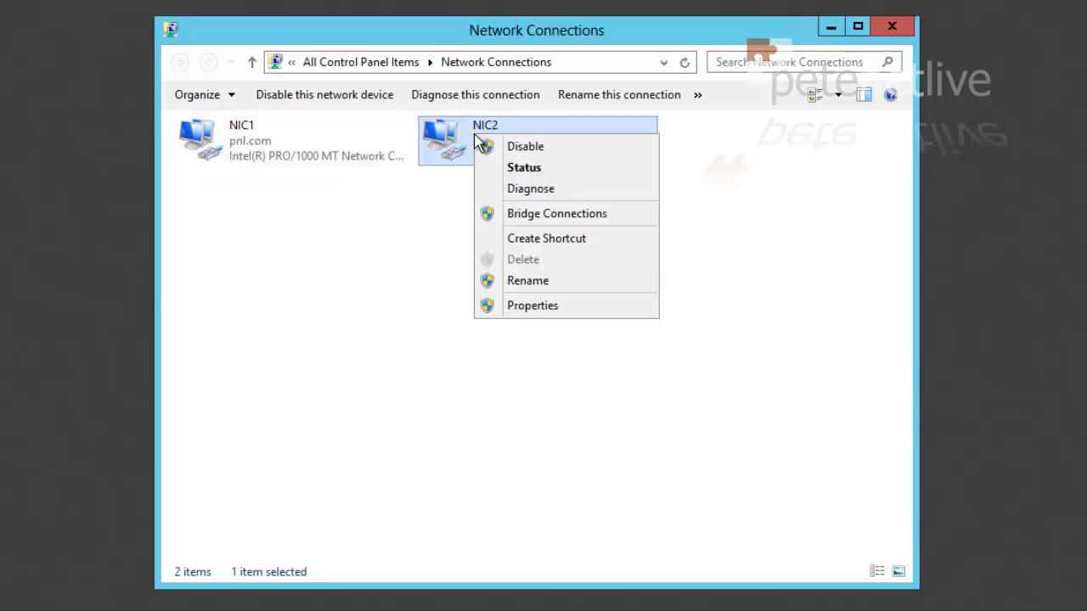
{"action": "left_click", "coordinate": [528, 308]}
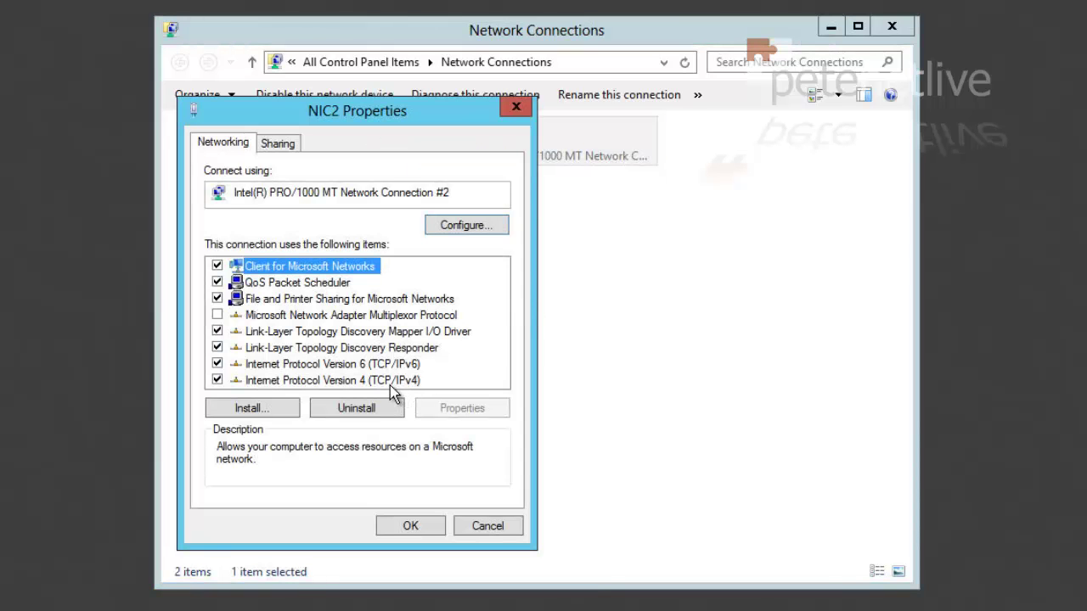
{"action": "double_click", "coordinate": [392, 382]}
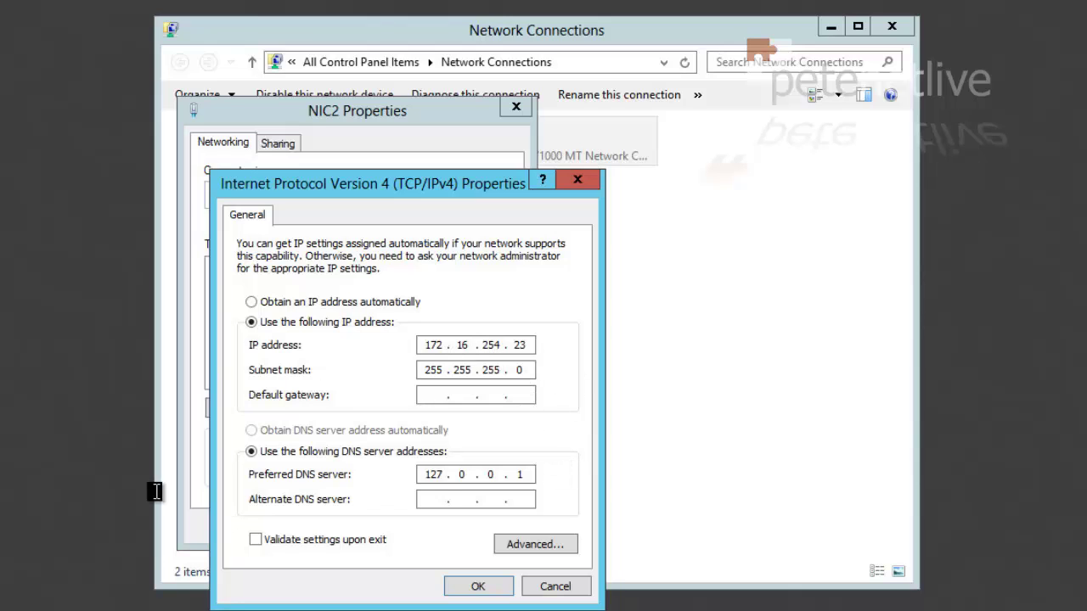
{"action": "left_click", "coordinate": [473, 587]}
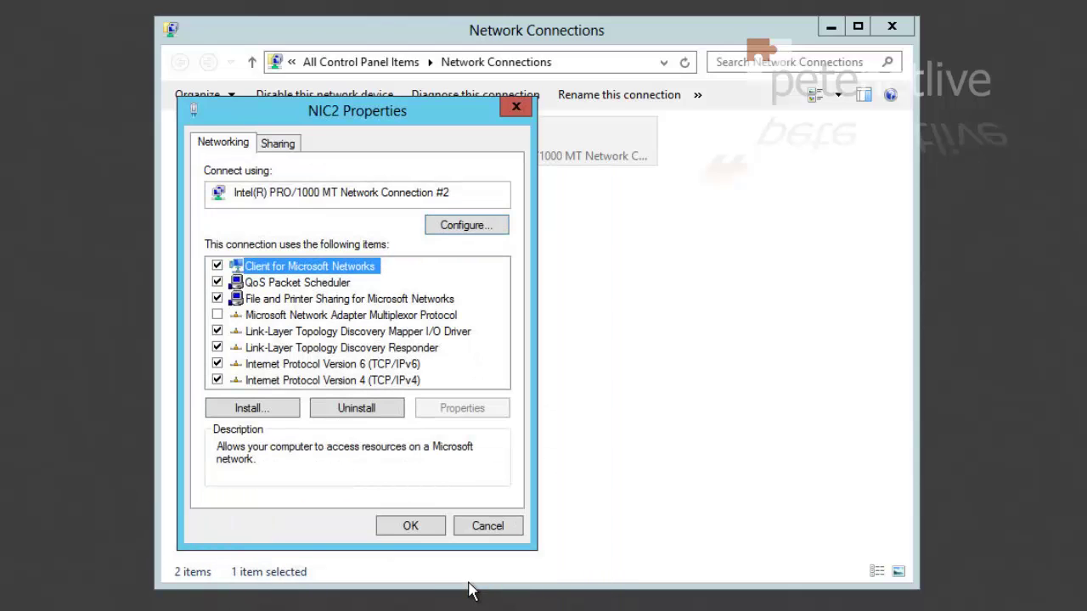
{"action": "left_click", "coordinate": [398, 530]}
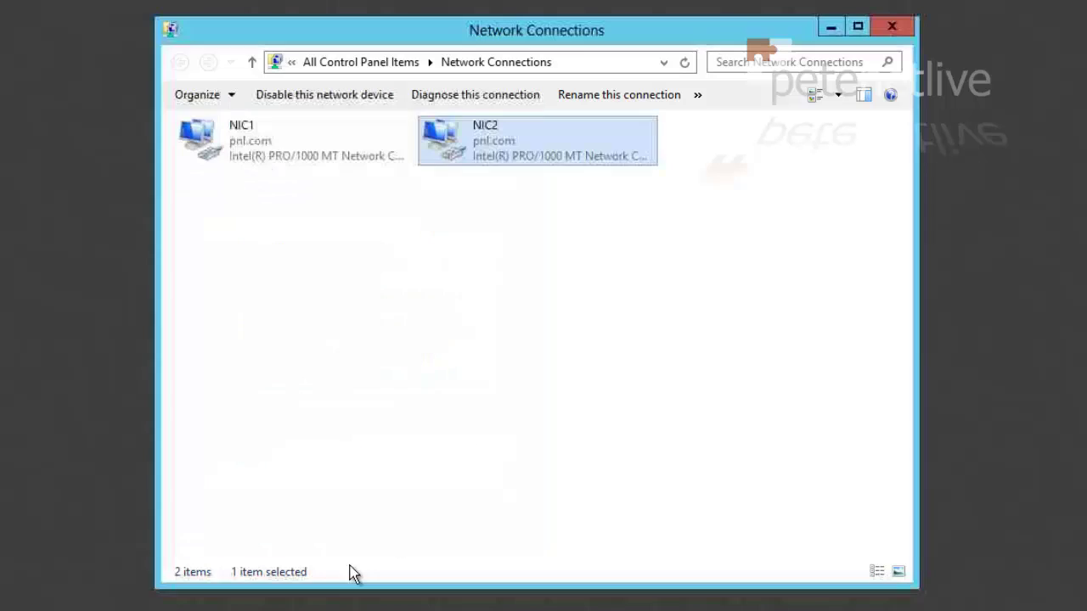
{"action": "left_click", "coordinate": [893, 29]}
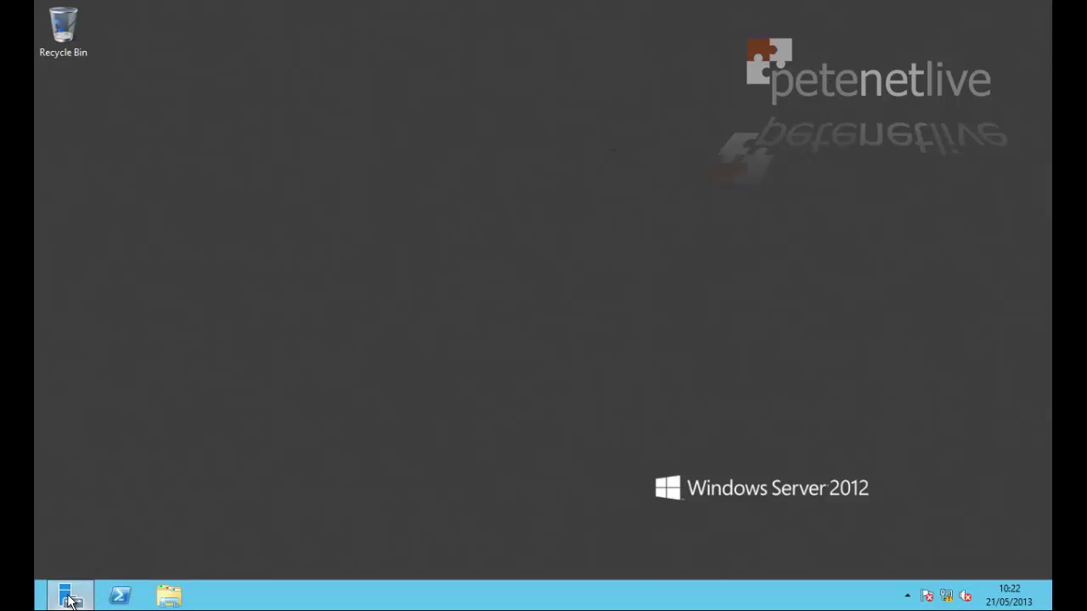
Add the Active Directory Certificate Services role with its required features to DC01.pnl.com
{"action": "left_click", "coordinate": [71, 594]}
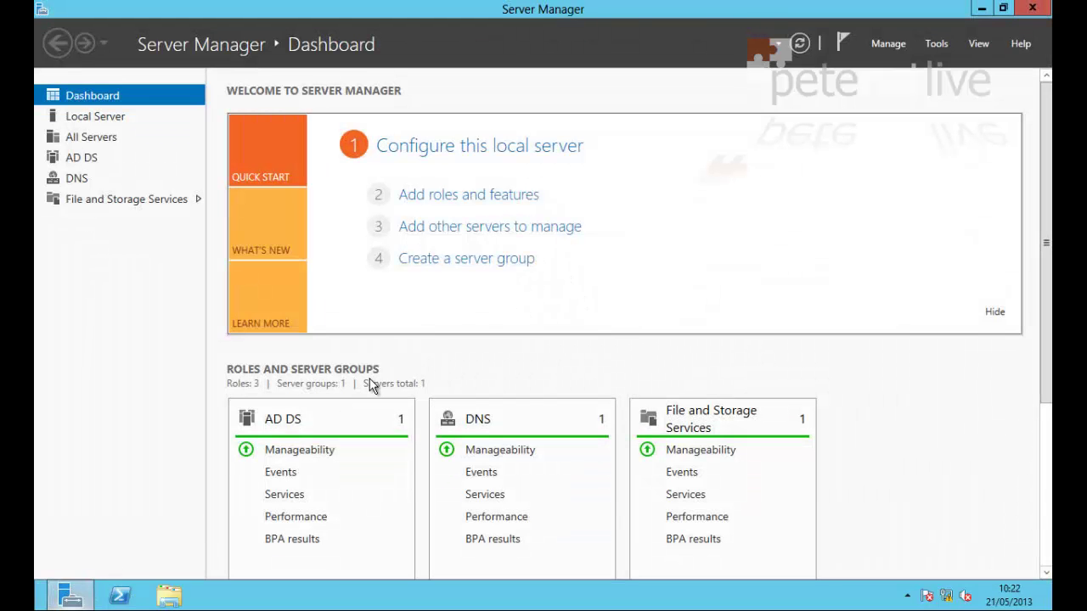
{"action": "left_click", "coordinate": [445, 197]}
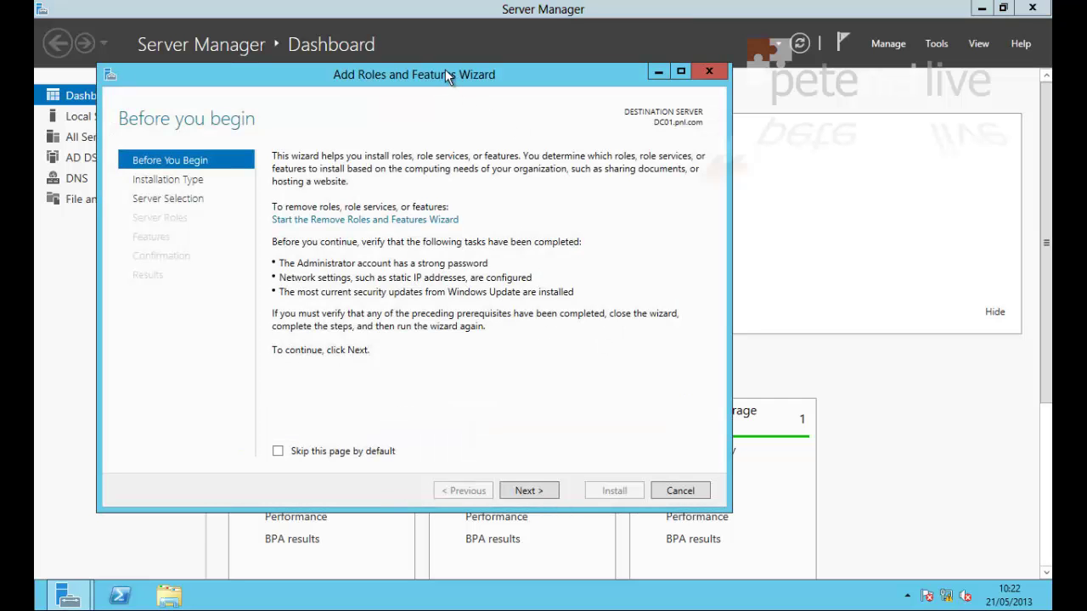
{"action": "left_click_drag", "start_coordinate": [446, 69], "coordinate": [571, 82]}
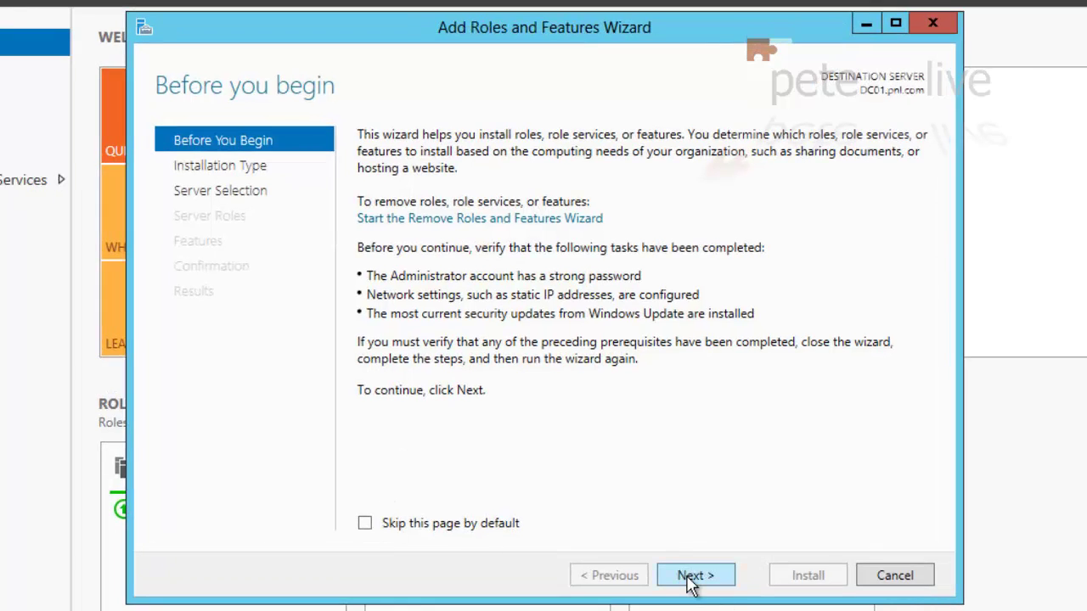
{"action": "left_click", "coordinate": [690, 578]}
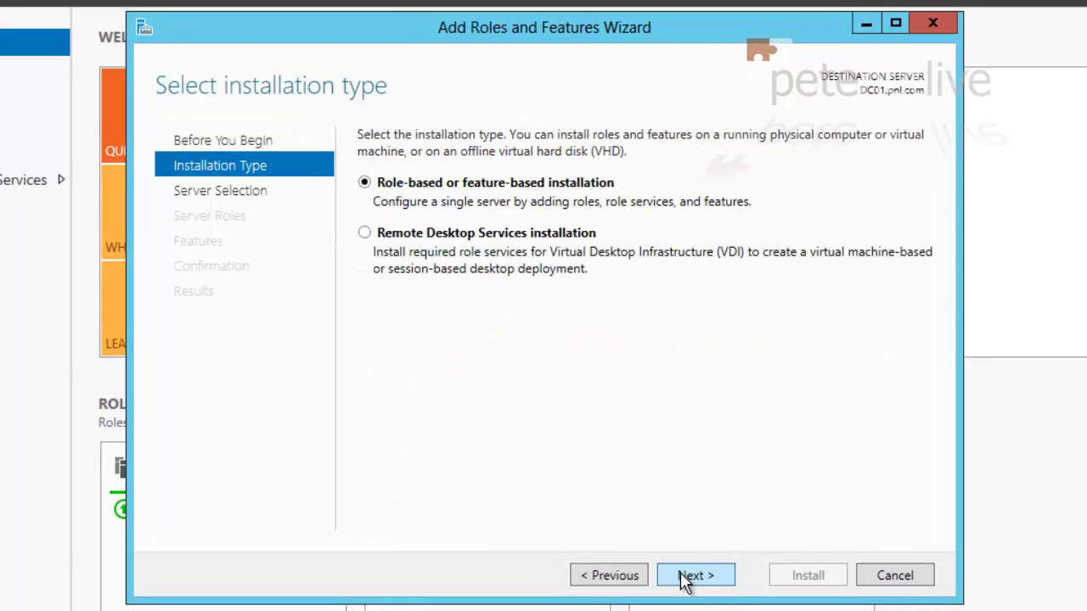
{"action": "left_click", "coordinate": [684, 581]}
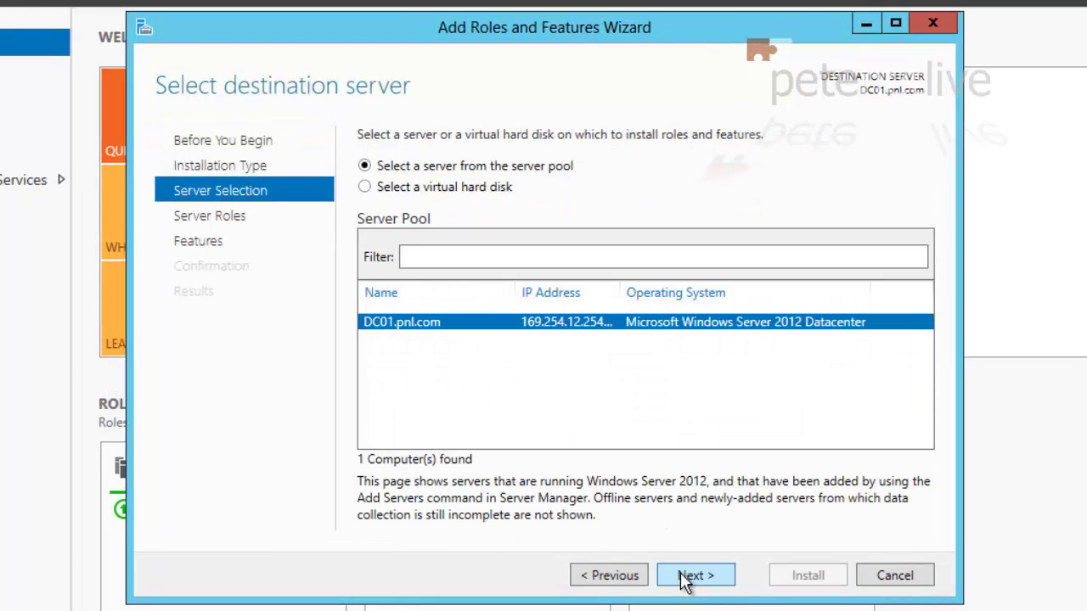
{"action": "left_click", "coordinate": [685, 580]}
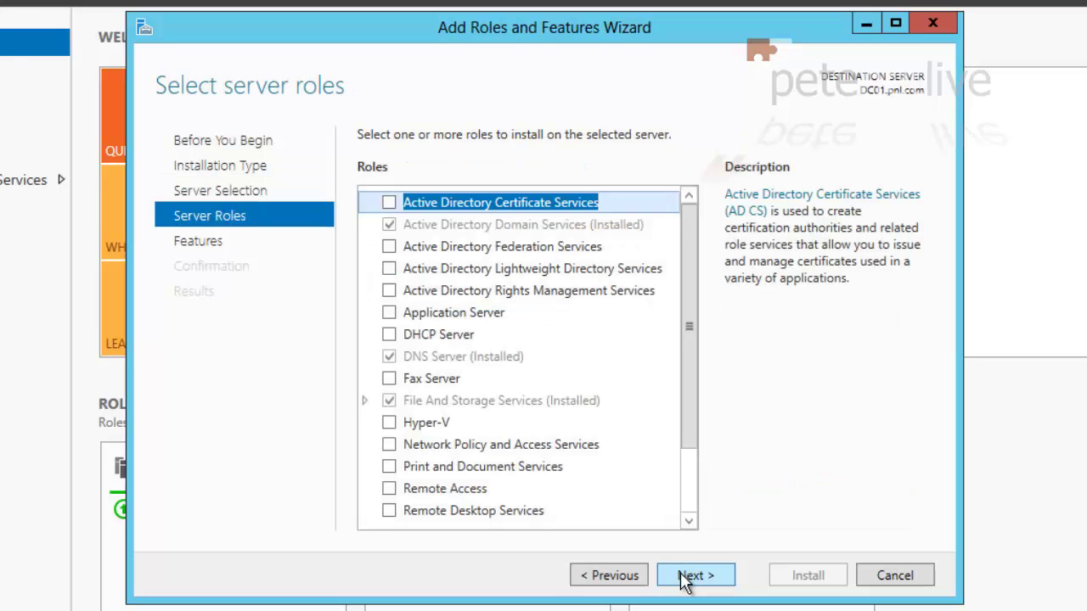
{"action": "left_click", "coordinate": [390, 203]}
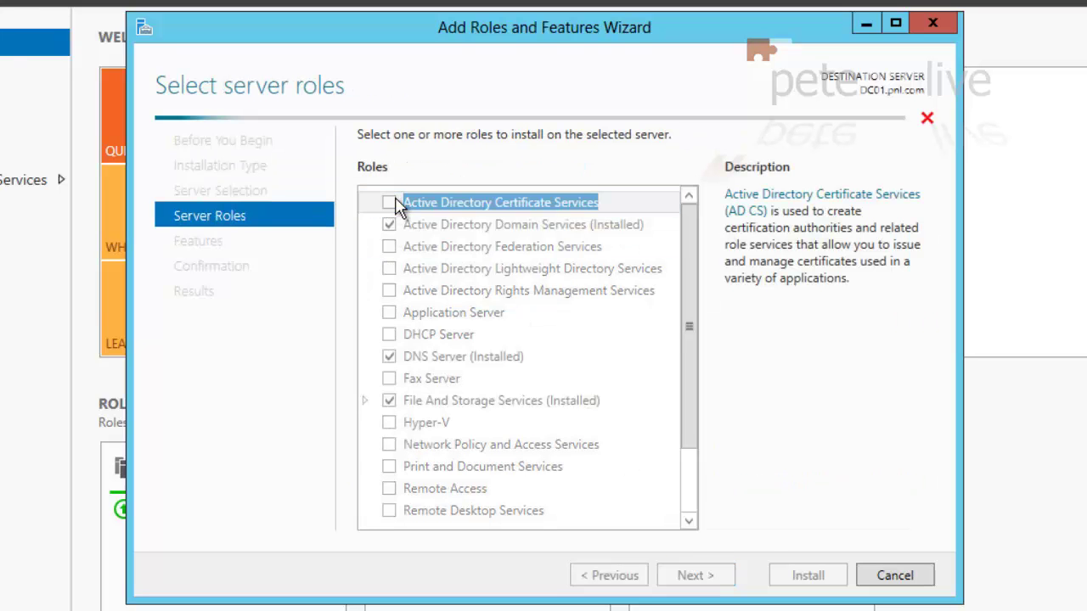
{"action": "left_click", "coordinate": [619, 491]}
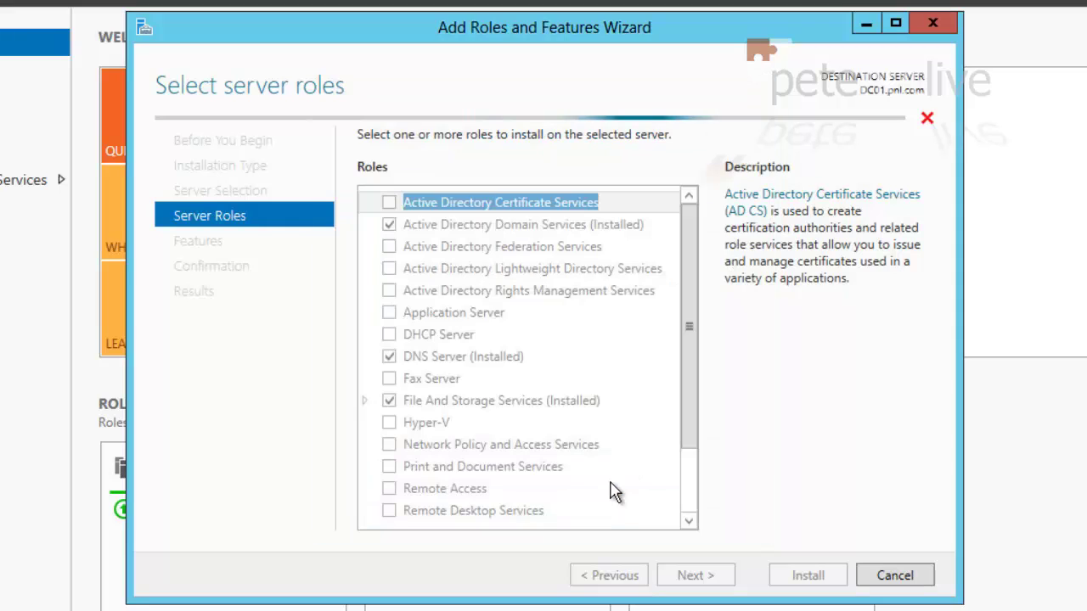
{"action": "left_click", "coordinate": [685, 578]}
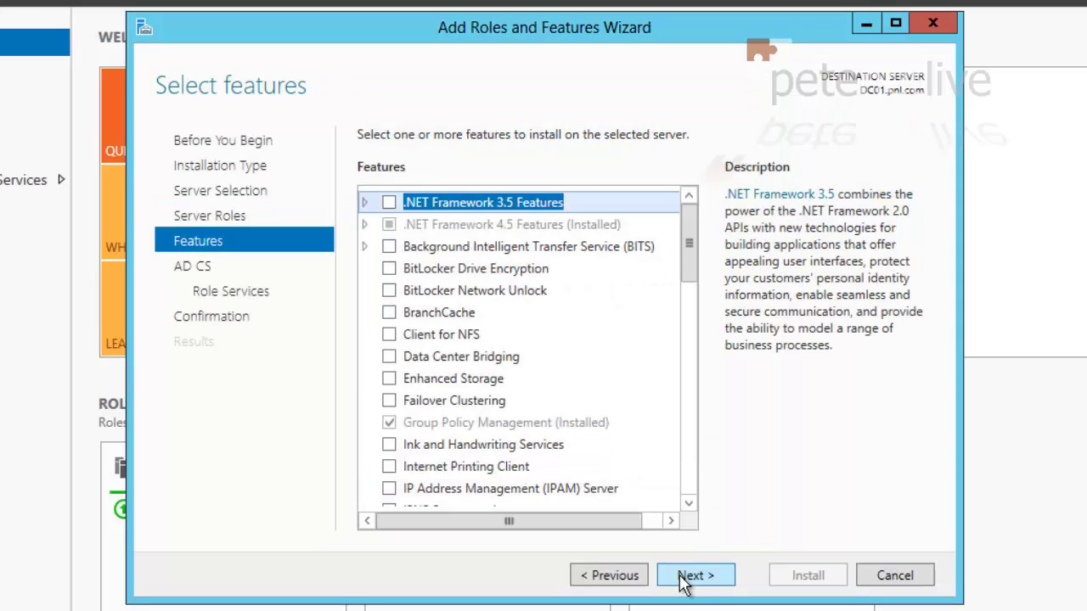
{"action": "left_click", "coordinate": [684, 578]}
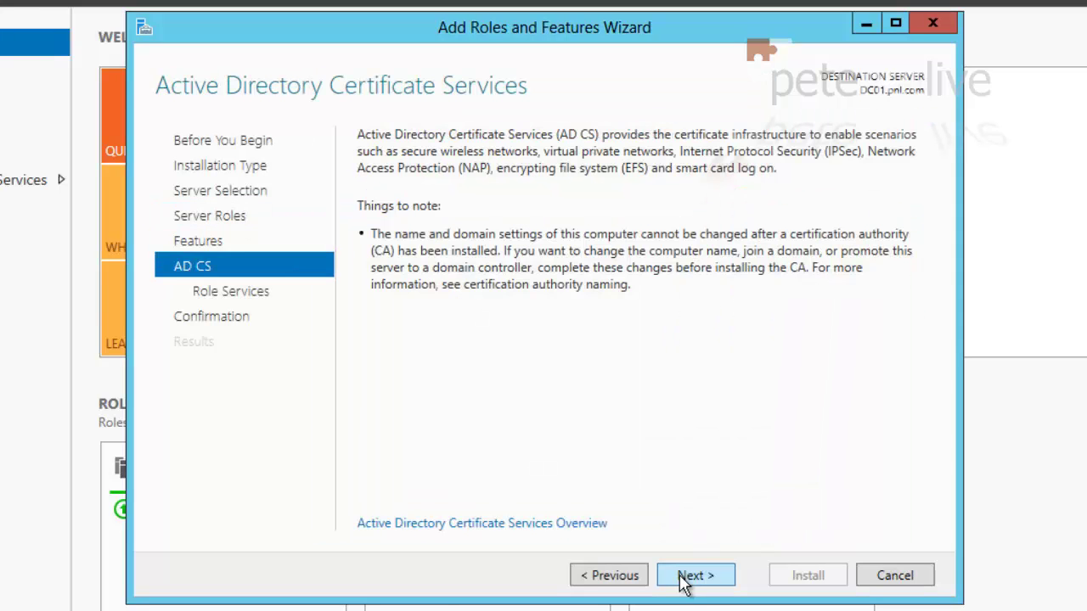
{"action": "left_click", "coordinate": [684, 578]}
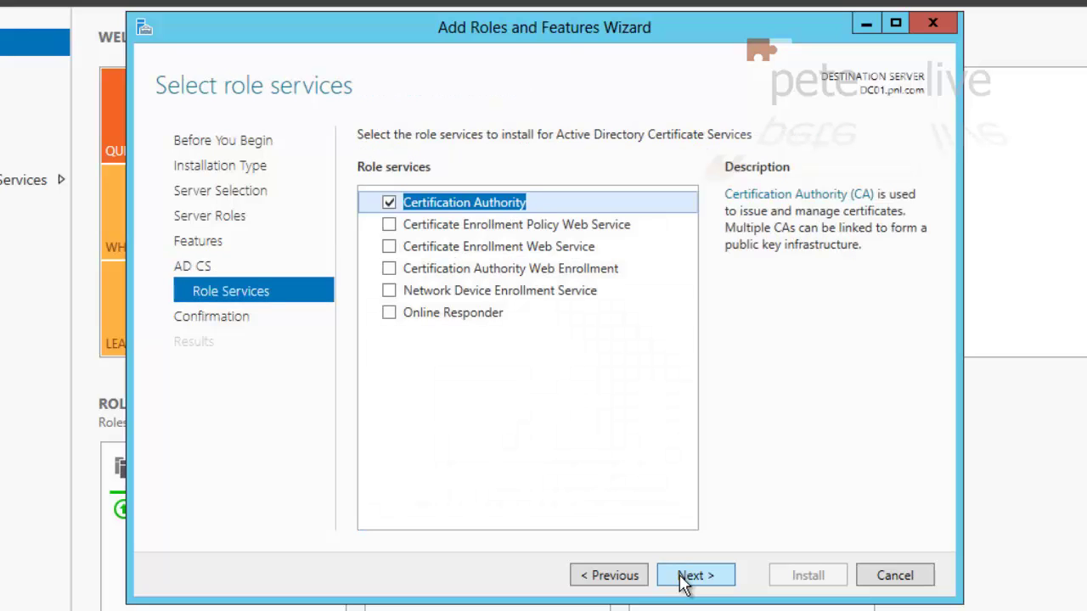
Add the Certification Authority Web Enrollment service, keep the default IIS services, and install
{"action": "left_click", "coordinate": [389, 270]}
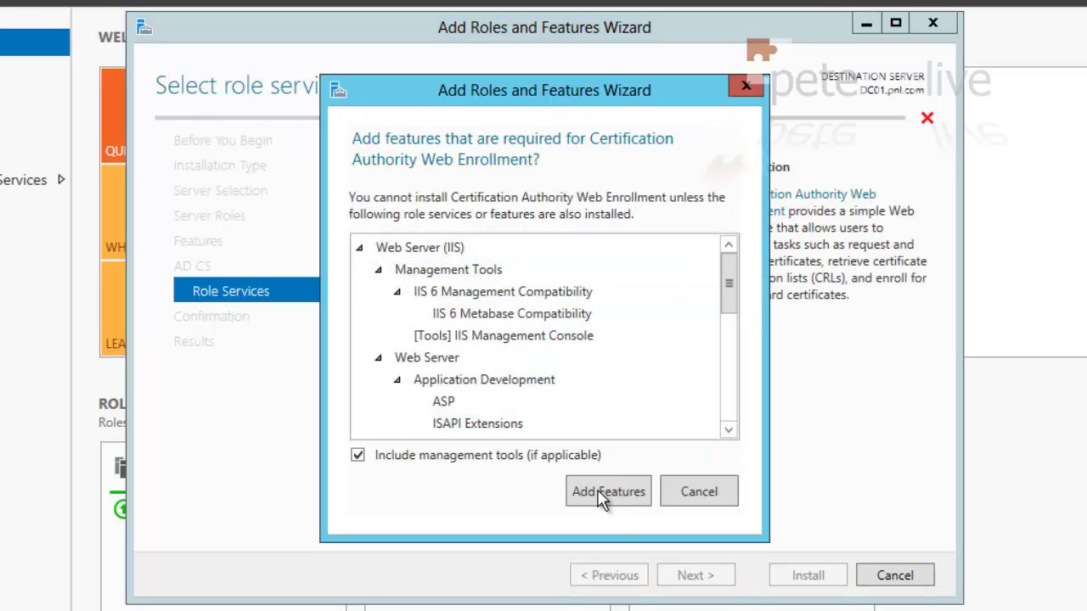
{"action": "left_click", "coordinate": [608, 492]}
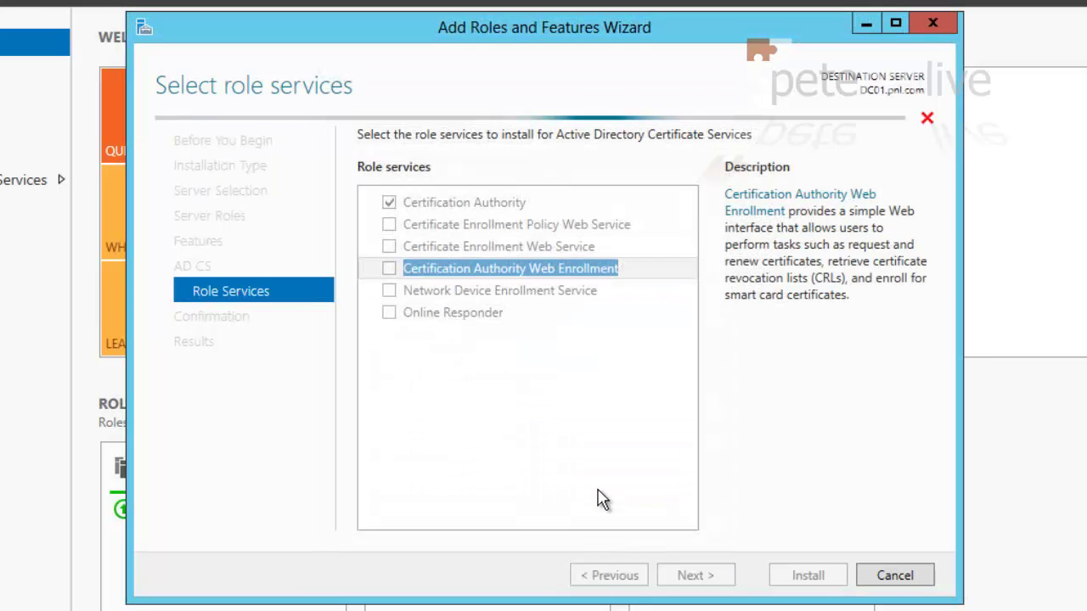
{"action": "left_click", "coordinate": [689, 576]}
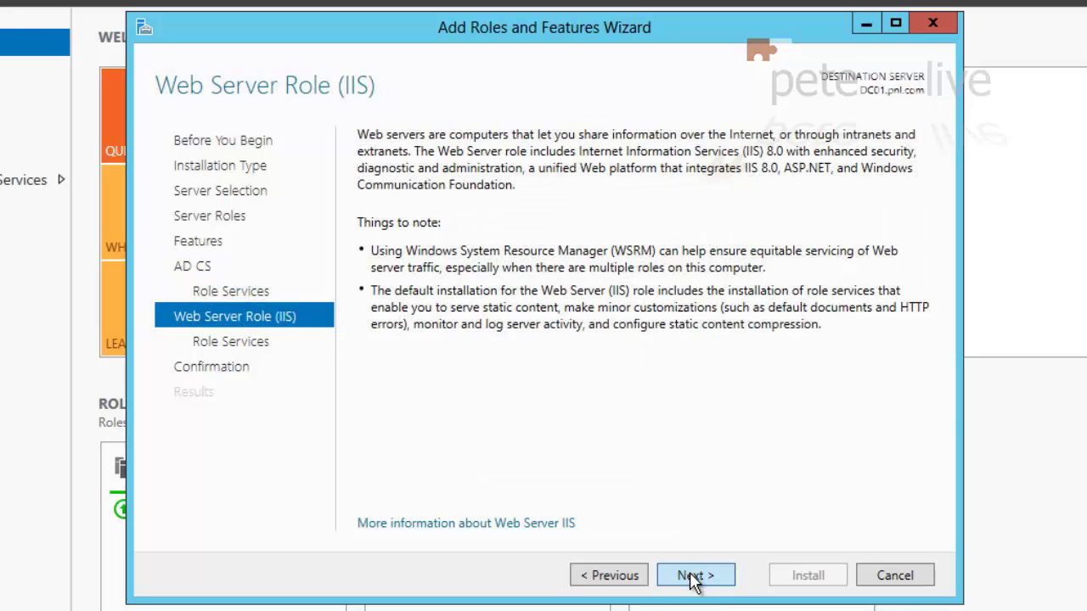
{"action": "left_click", "coordinate": [692, 578]}
{"action": "left_click", "coordinate": [692, 577]}
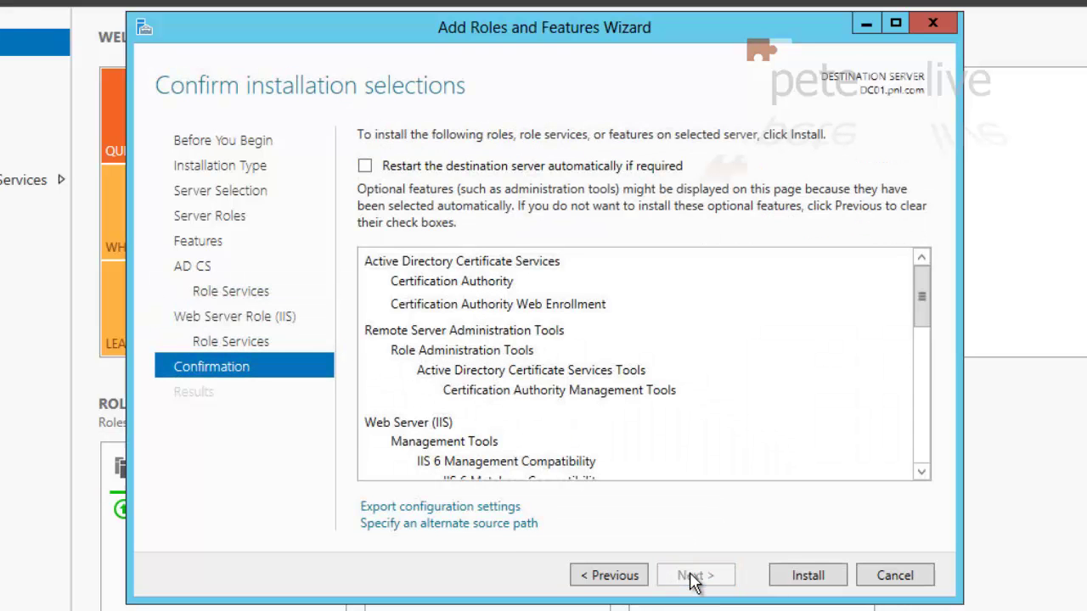
{"action": "left_click", "coordinate": [809, 576]}
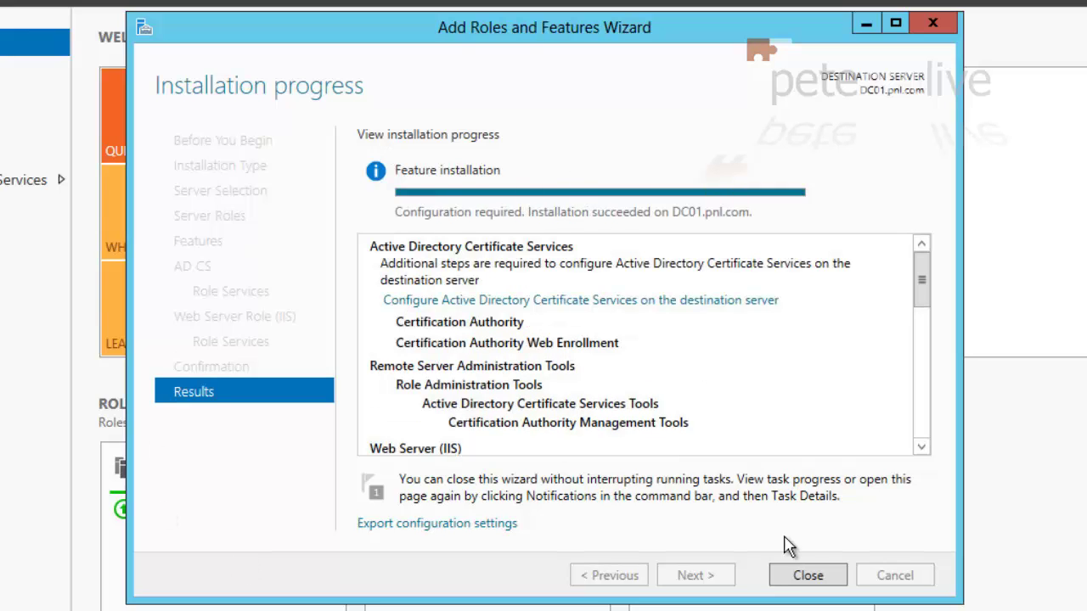
Start the post-deployment AD CS configuration and select the Certification Authority role service
{"action": "left_click", "coordinate": [799, 572]}
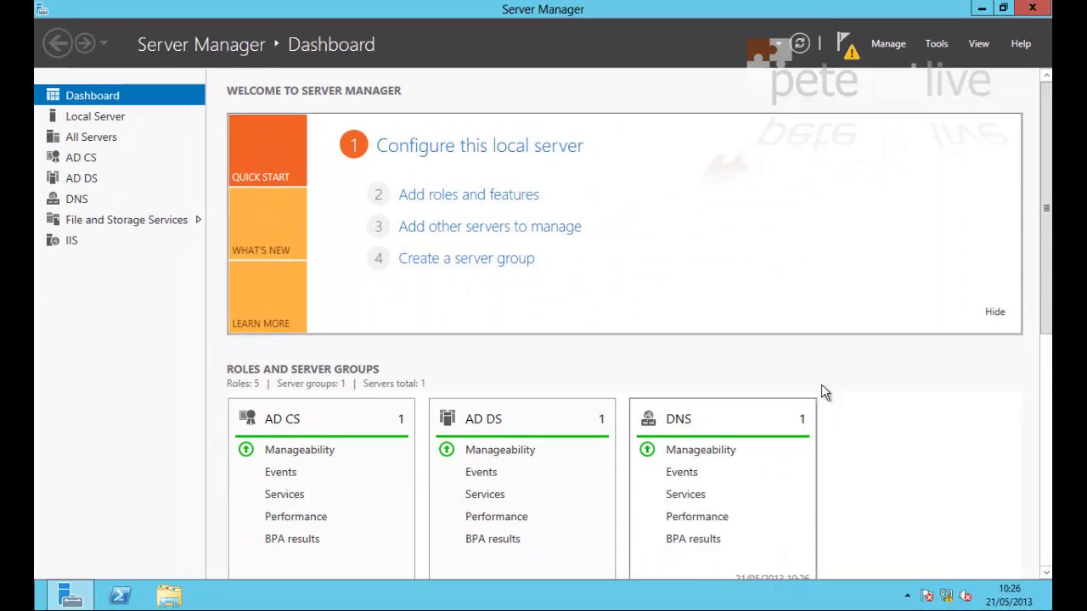
{"action": "left_click", "coordinate": [851, 51]}
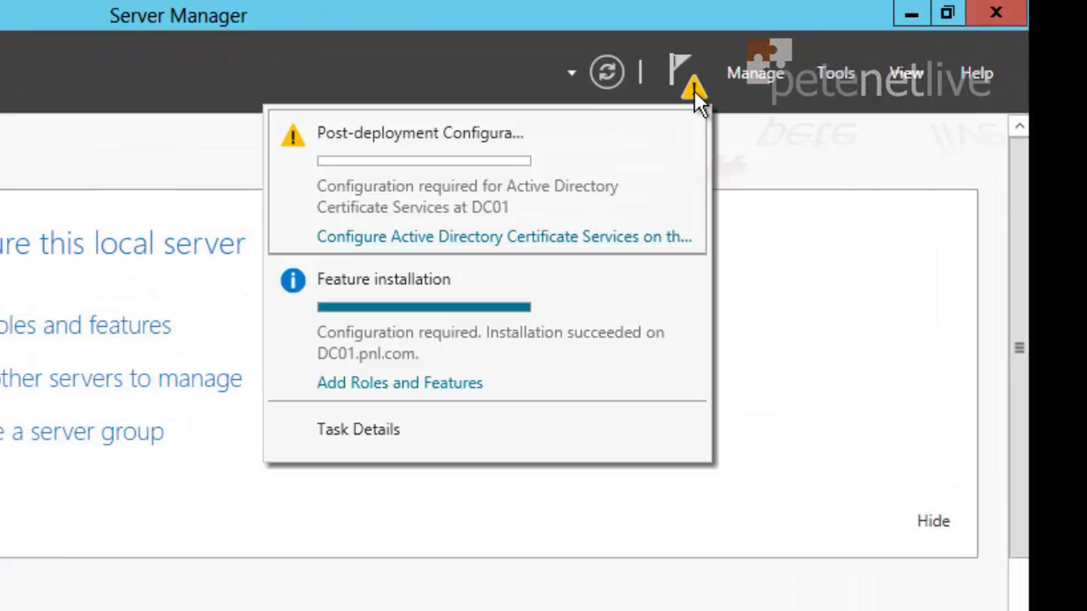
{"action": "left_click", "coordinate": [510, 250]}
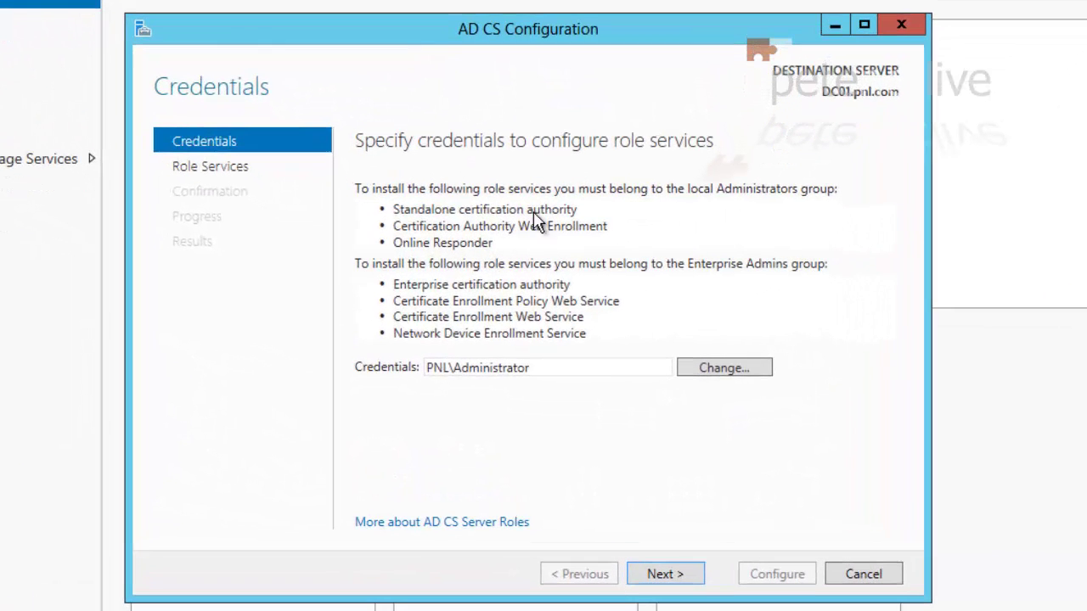
{"action": "left_click", "coordinate": [652, 578]}
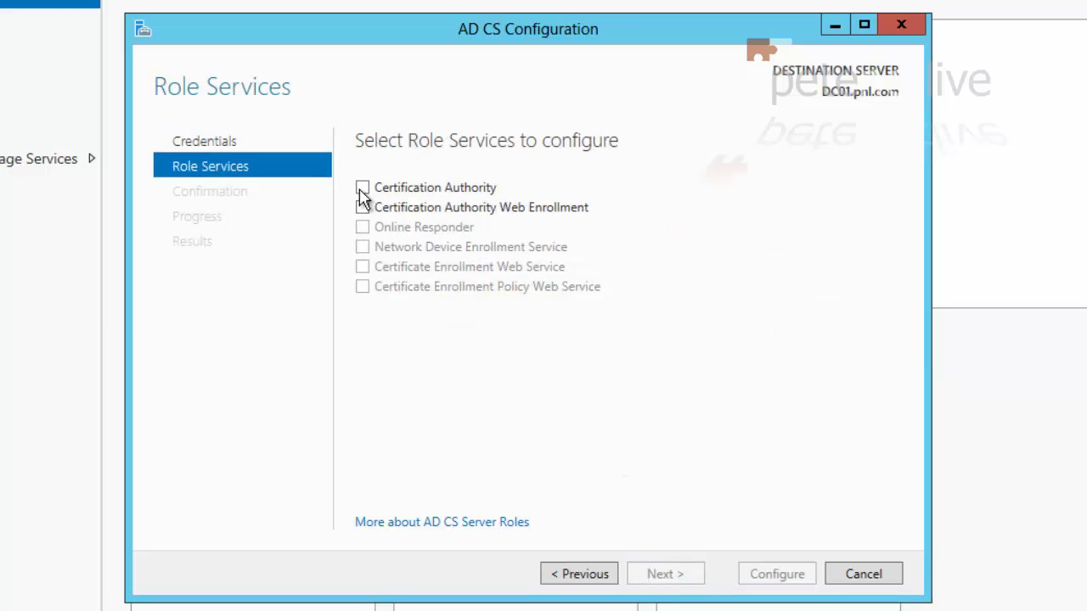
{"action": "left_click", "coordinate": [361, 188]}
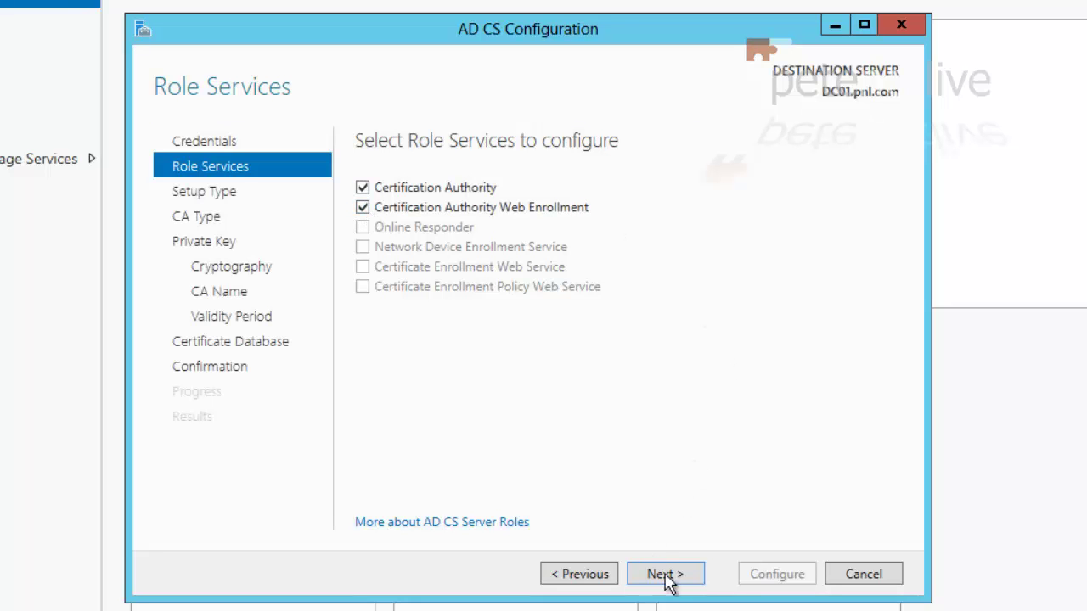
Configure an Enterprise Root CA named pnl-DC01-CA with a new key and 5-year validity
{"action": "left_click", "coordinate": [663, 576]}
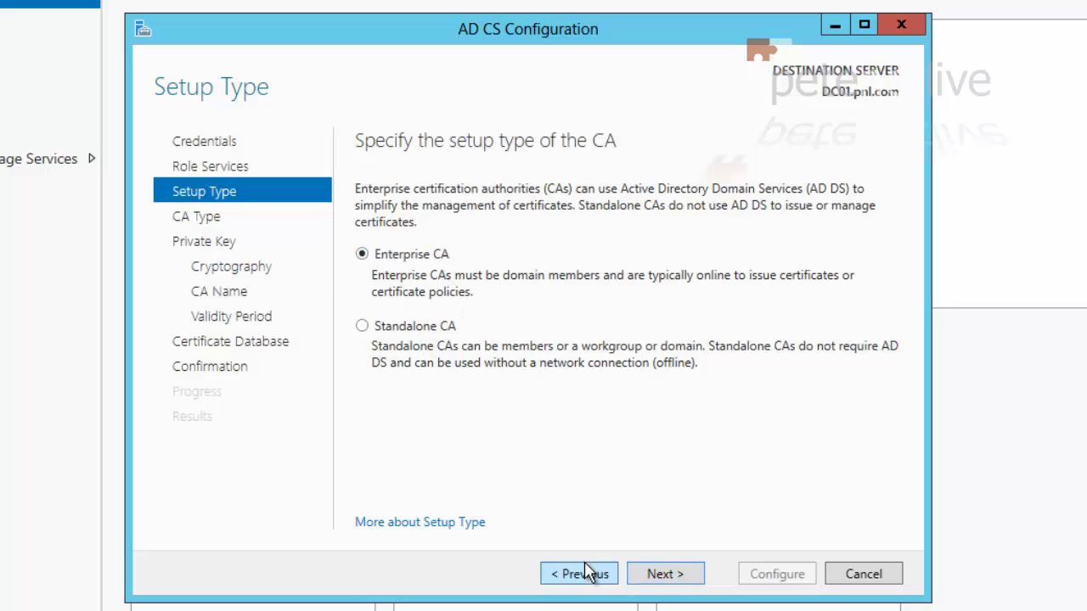
{"action": "left_click", "coordinate": [661, 576]}
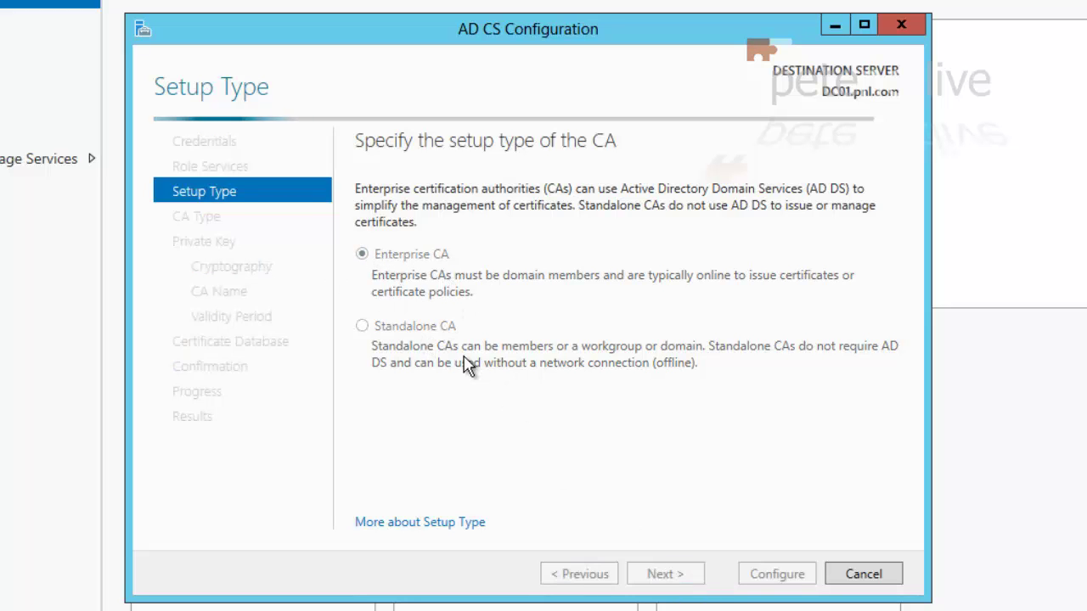
{"action": "left_click", "coordinate": [654, 576]}
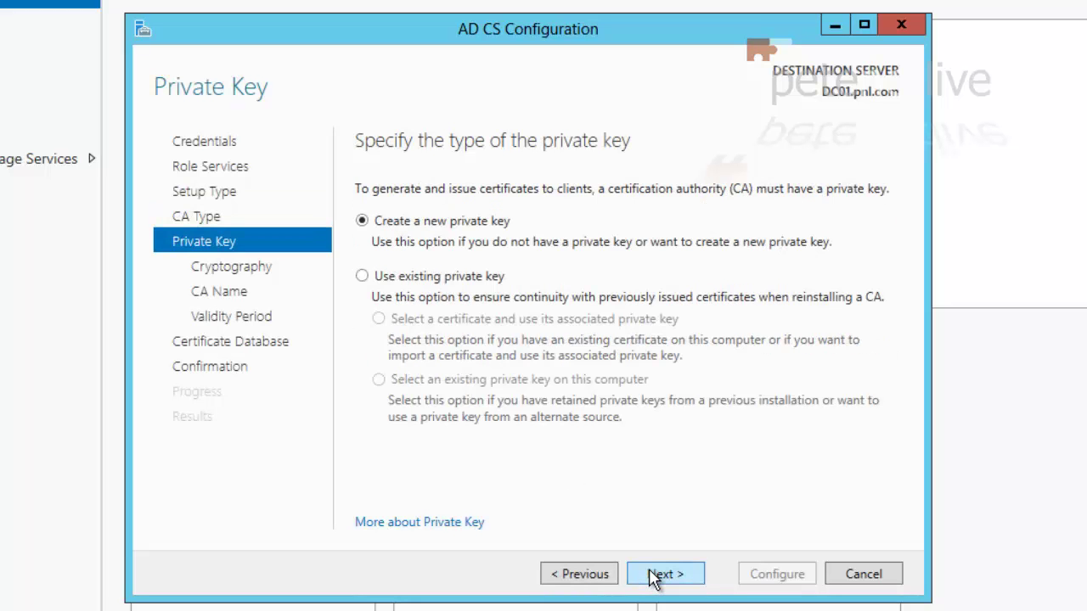
{"action": "left_click", "coordinate": [654, 575]}
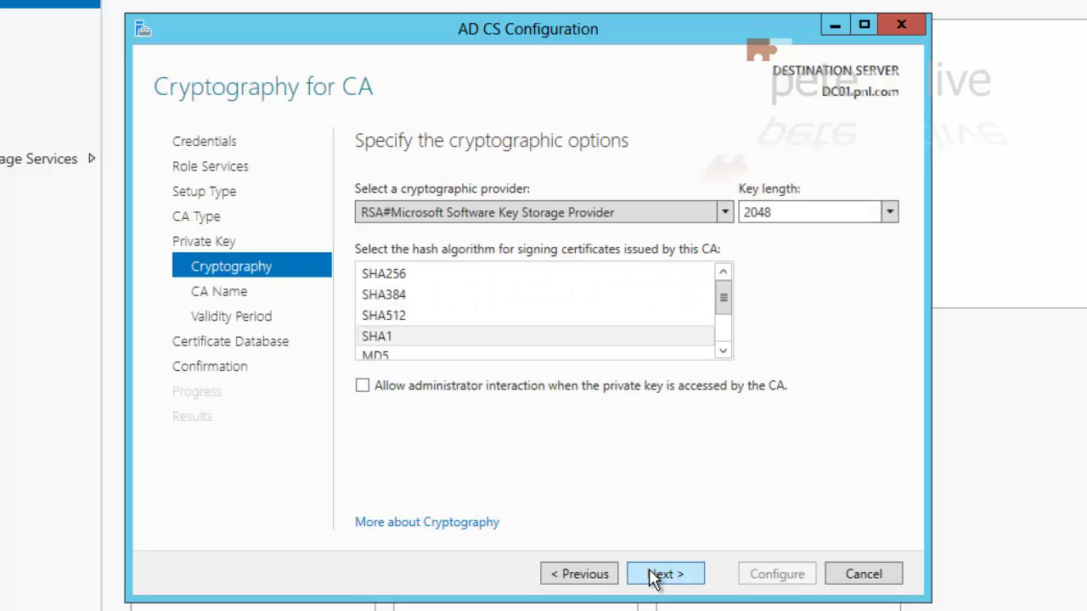
{"action": "left_click", "coordinate": [654, 576]}
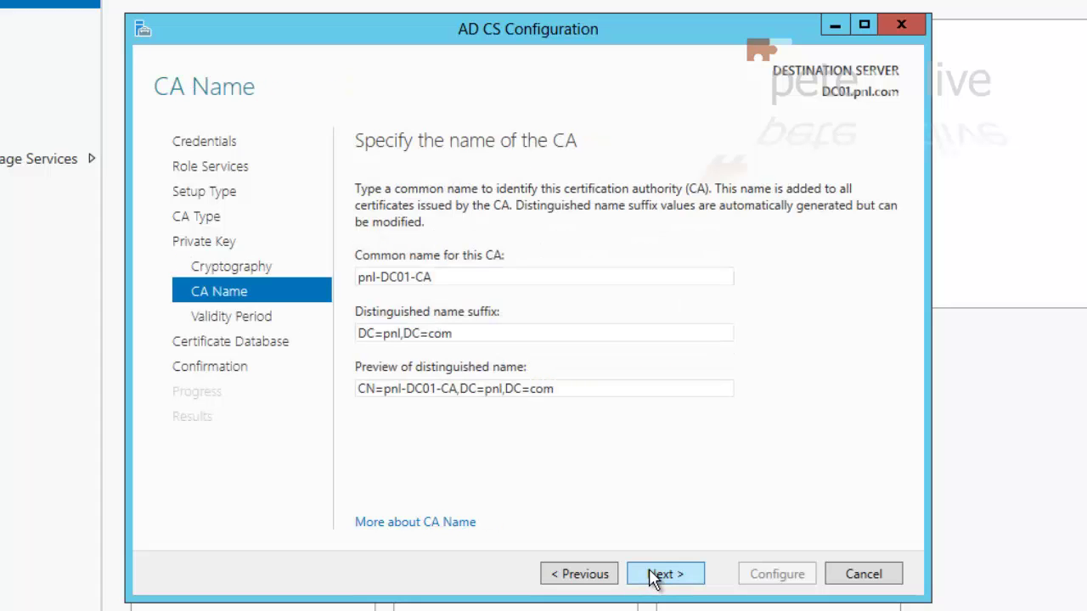
{"action": "left_click", "coordinate": [654, 575]}
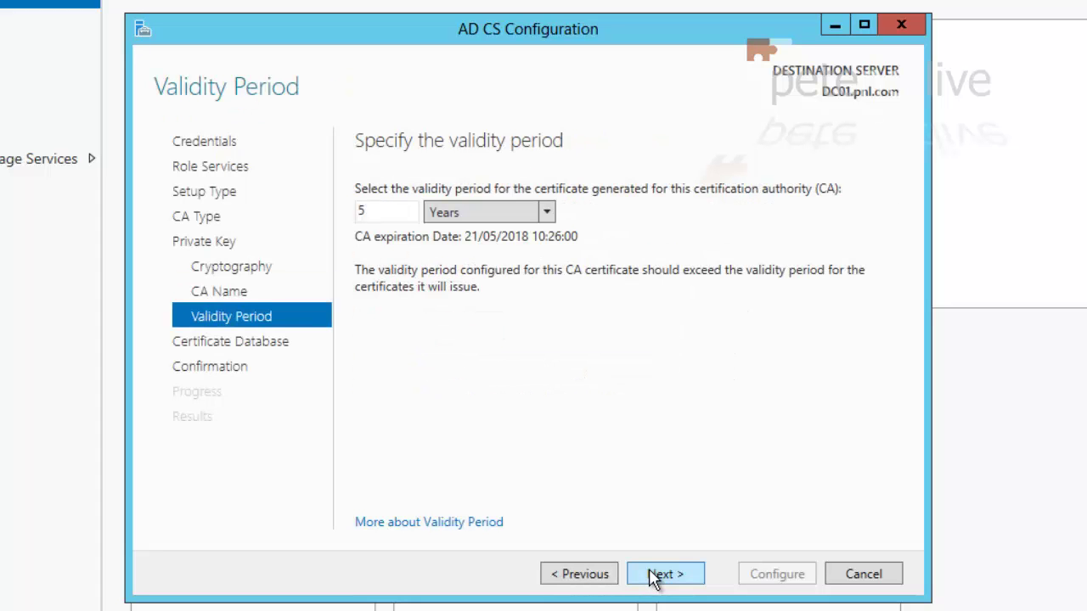
{"action": "left_click", "coordinate": [654, 576]}
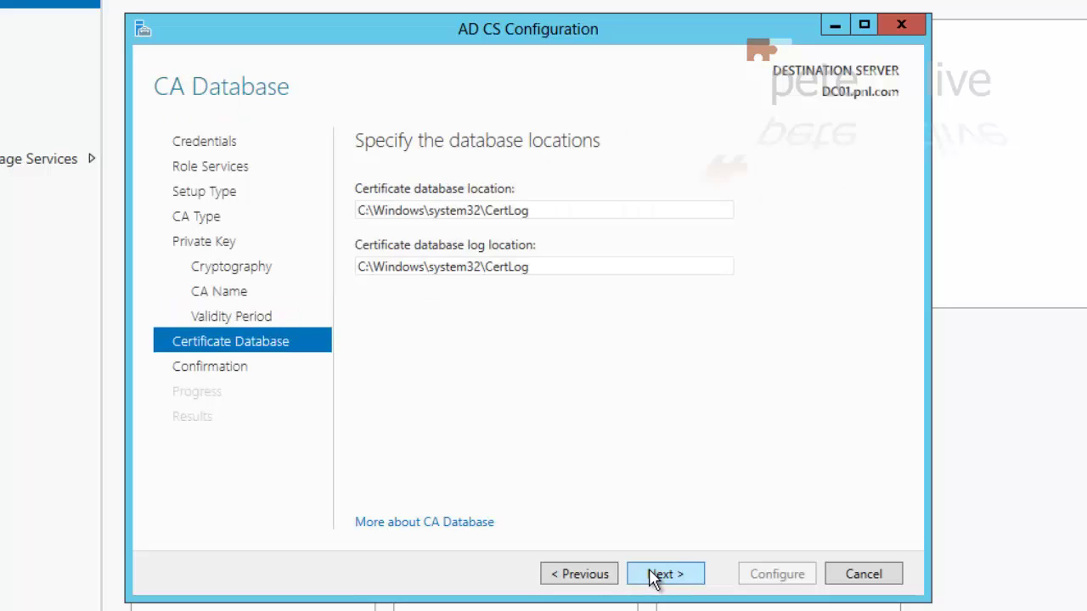
{"action": "left_click", "coordinate": [653, 576]}
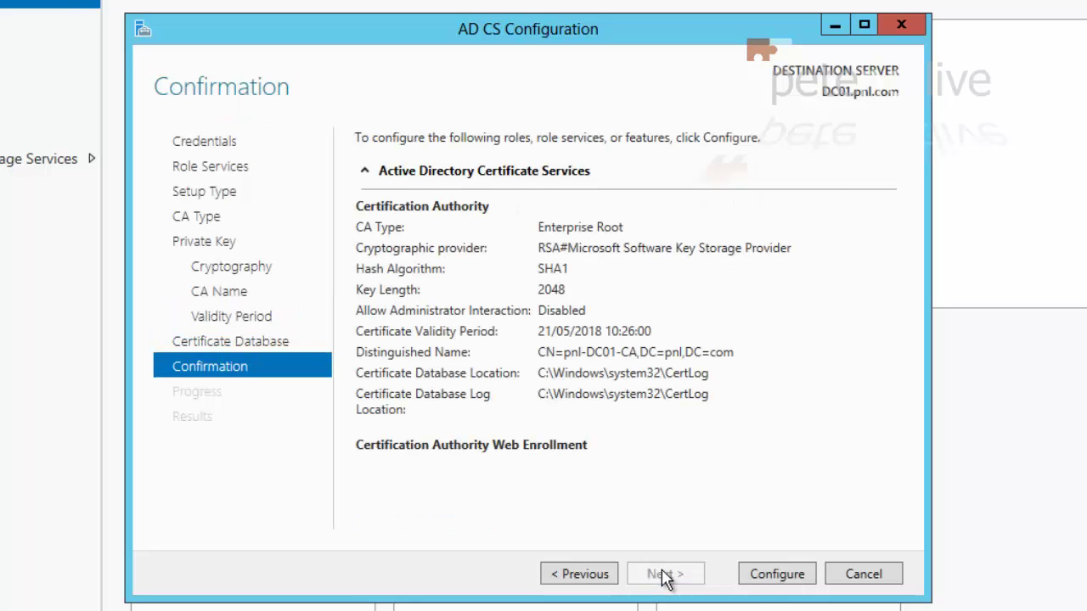
{"action": "left_click", "coordinate": [766, 580]}
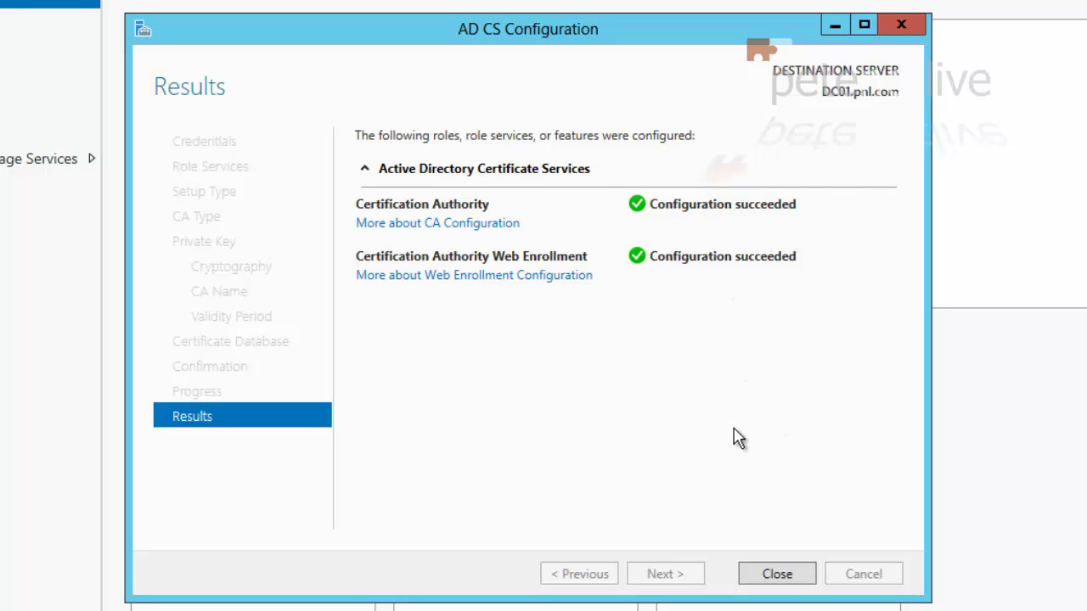
{"action": "left_click", "coordinate": [773, 577]}
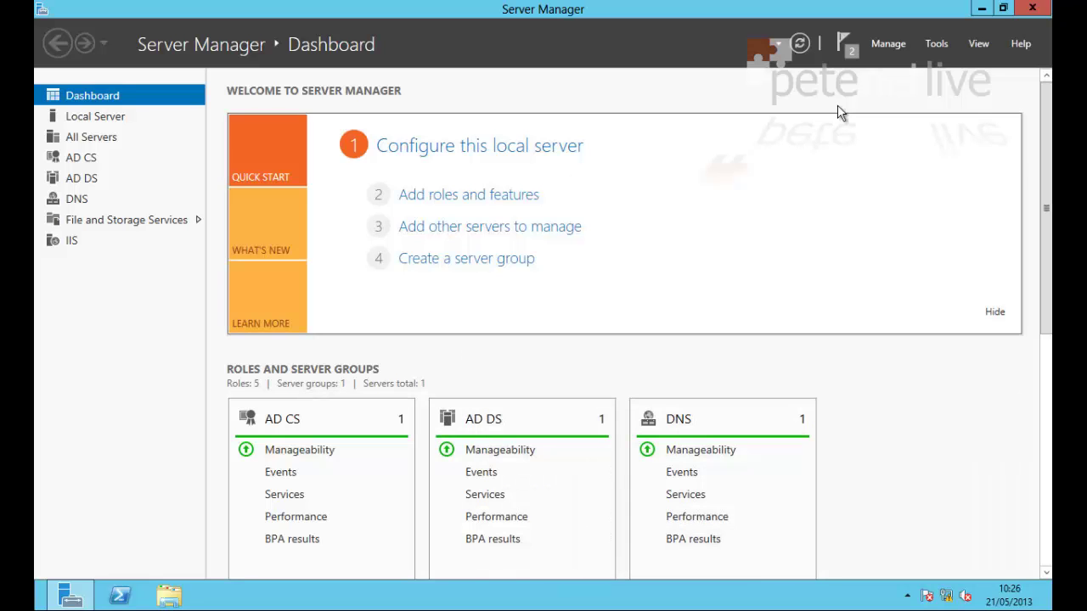
Launch a new Microsoft Management Console with mmc from the Run prompt
{"action": "left_click", "coordinate": [981, 11]}
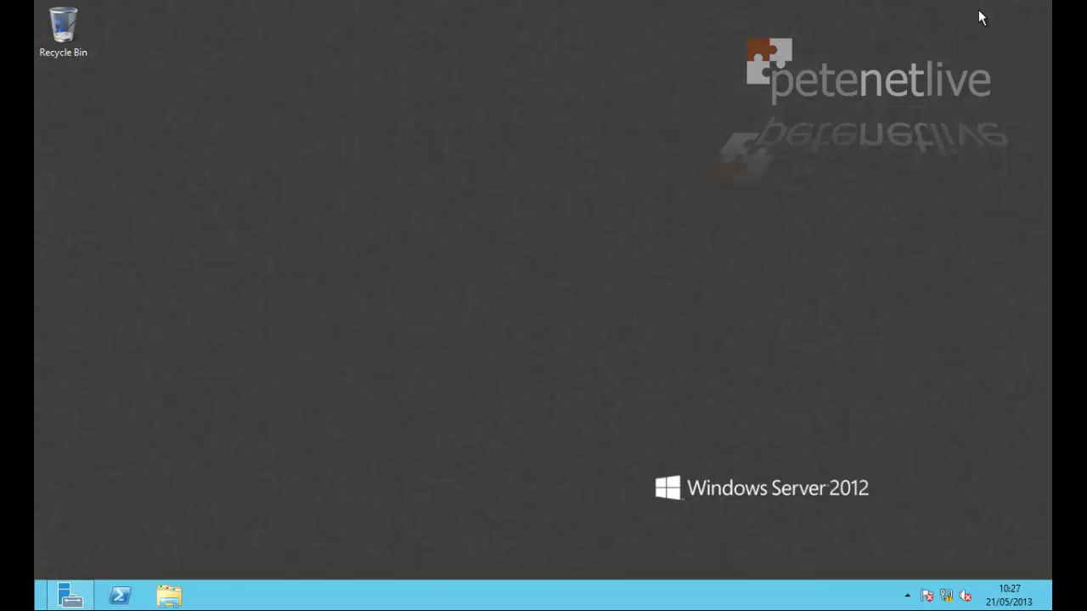
{"action": "key", "text": "super+r"}
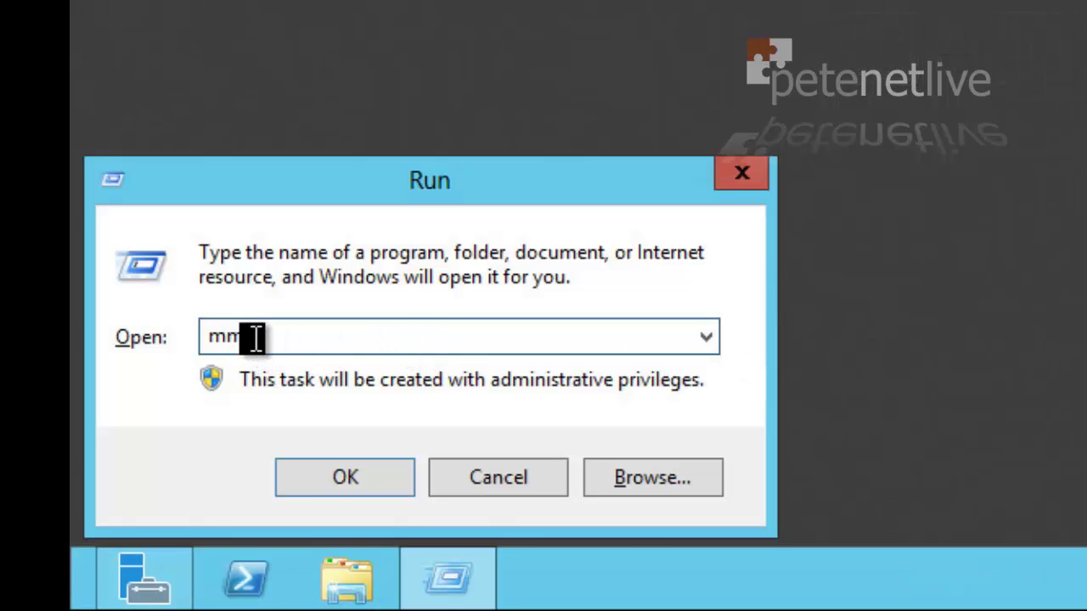
{"action": "type", "text": "mmc"}
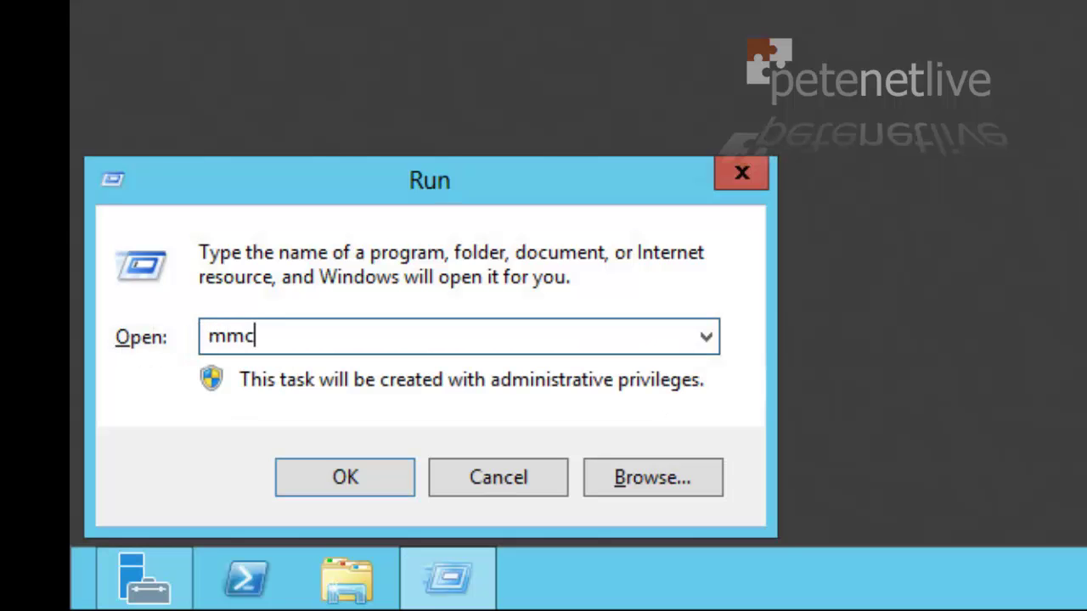
{"action": "key", "text": "Return"}
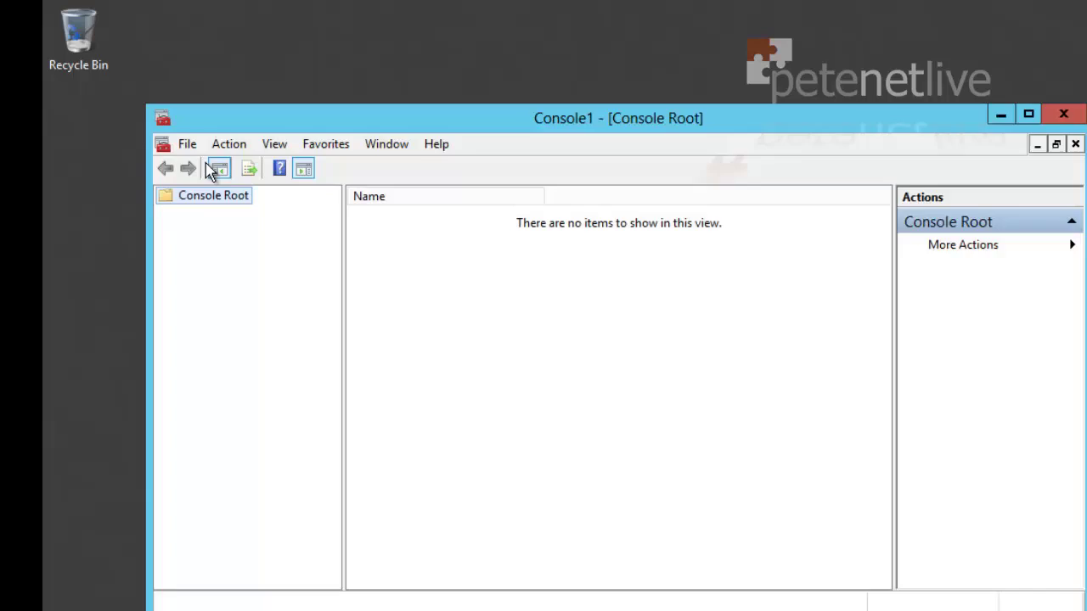
Add the Certification Authority snap-in targeting the local computer
{"action": "left_click", "coordinate": [186, 145]}
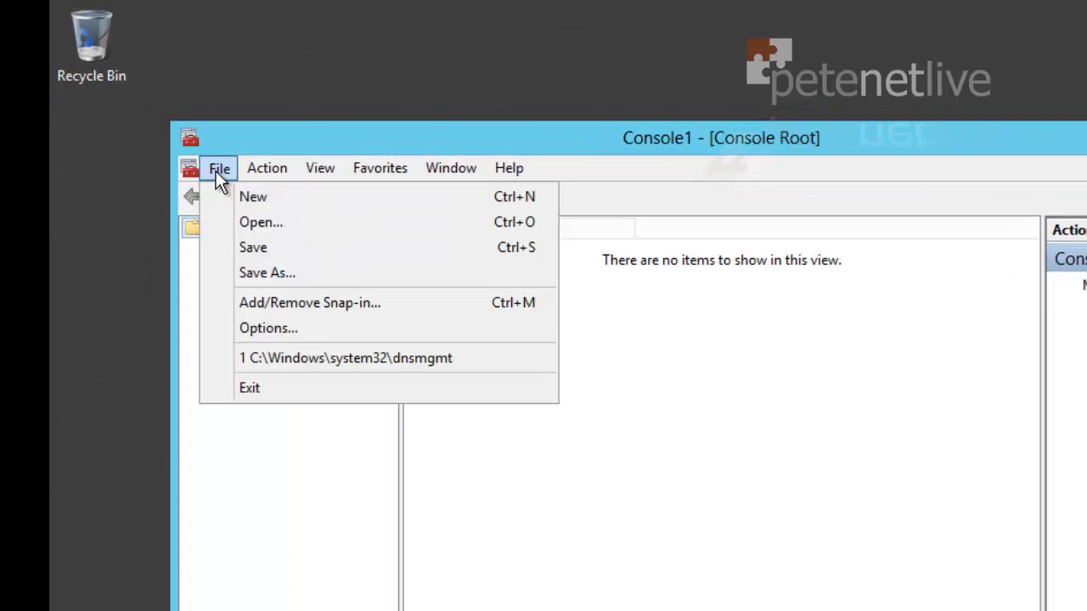
{"action": "left_click", "coordinate": [245, 303]}
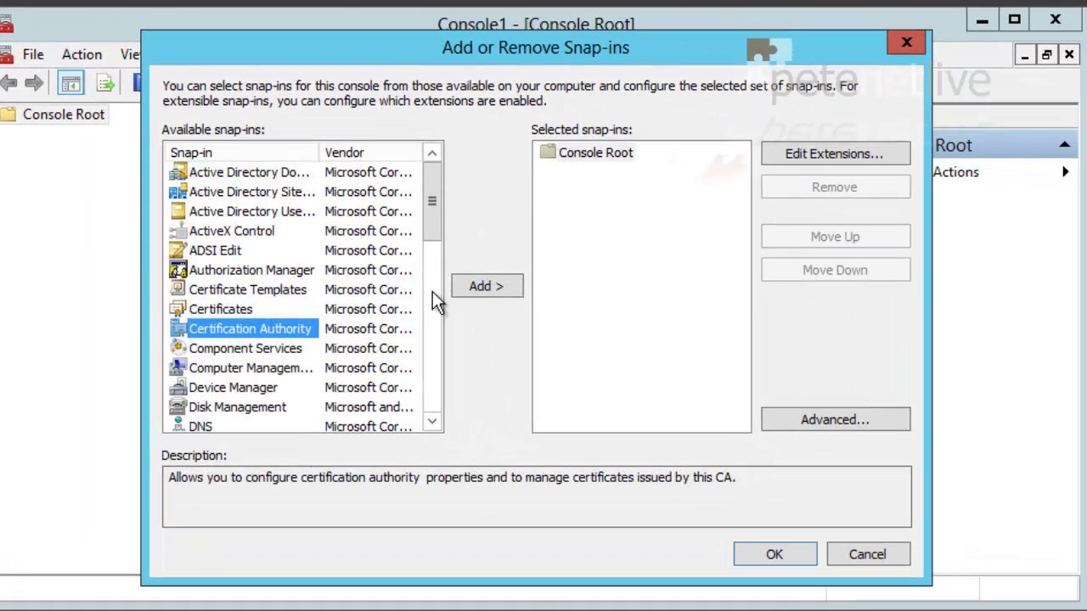
{"action": "left_click", "coordinate": [476, 285]}
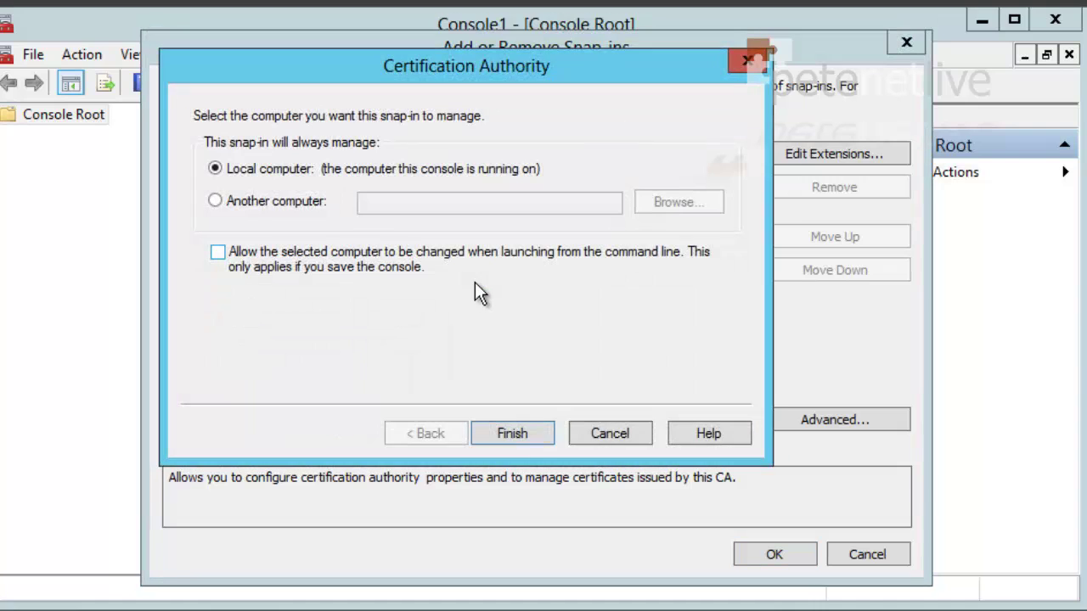
{"action": "left_click", "coordinate": [512, 433]}
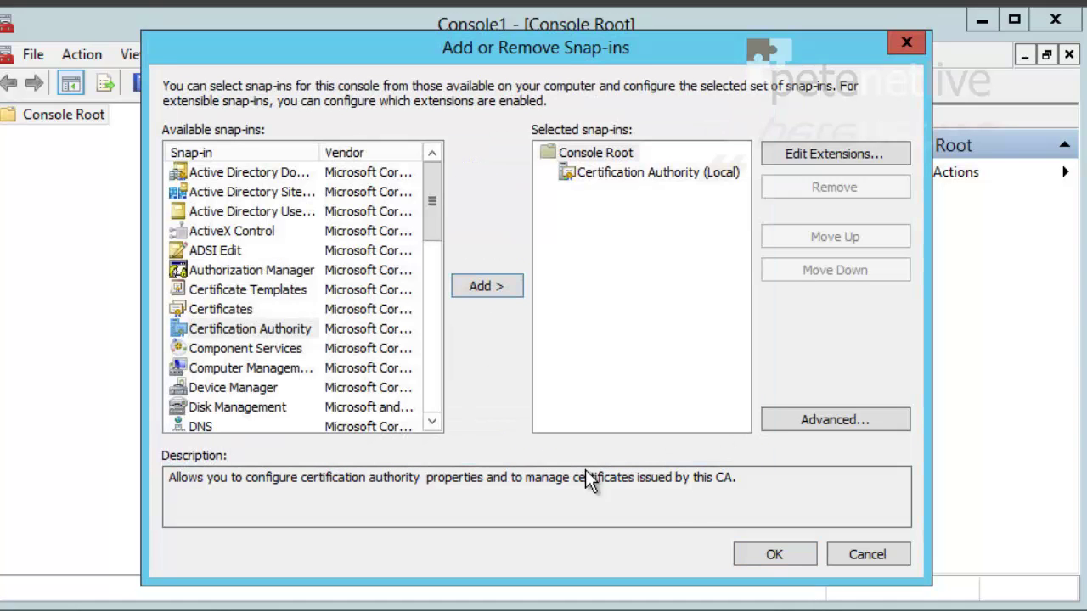
{"action": "left_click", "coordinate": [760, 554]}
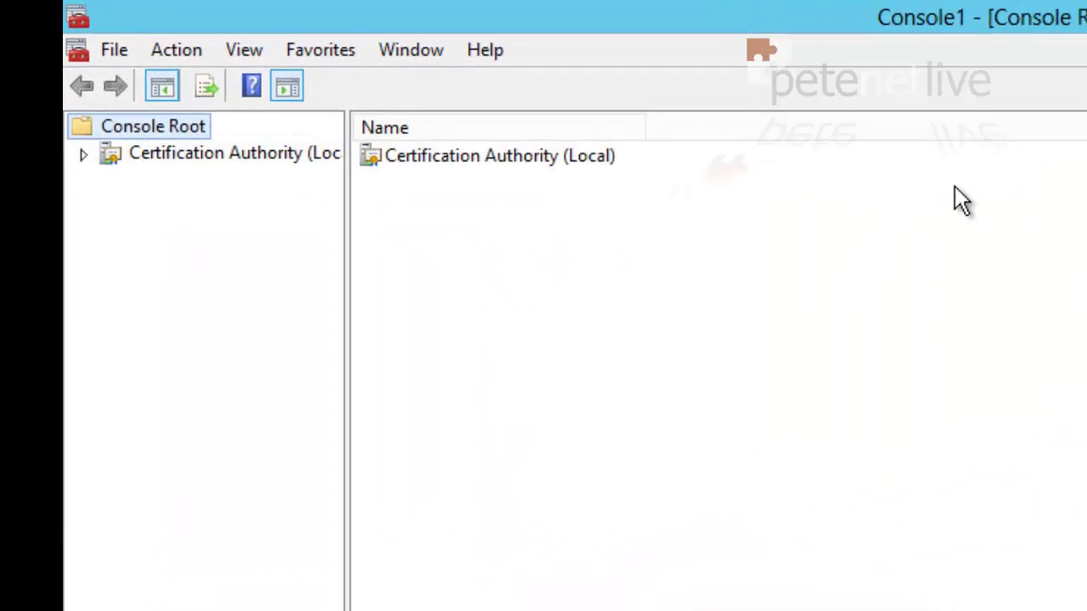
Expand the local CA and open the Certificate Templates management console
{"action": "left_click", "coordinate": [83, 155]}
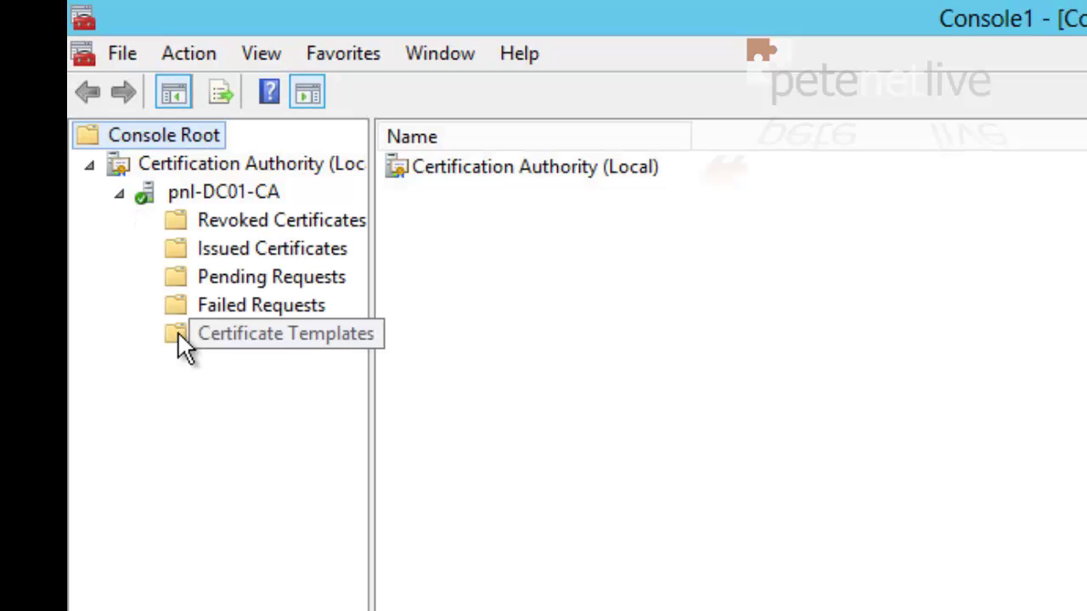
{"action": "left_click", "coordinate": [245, 334]}
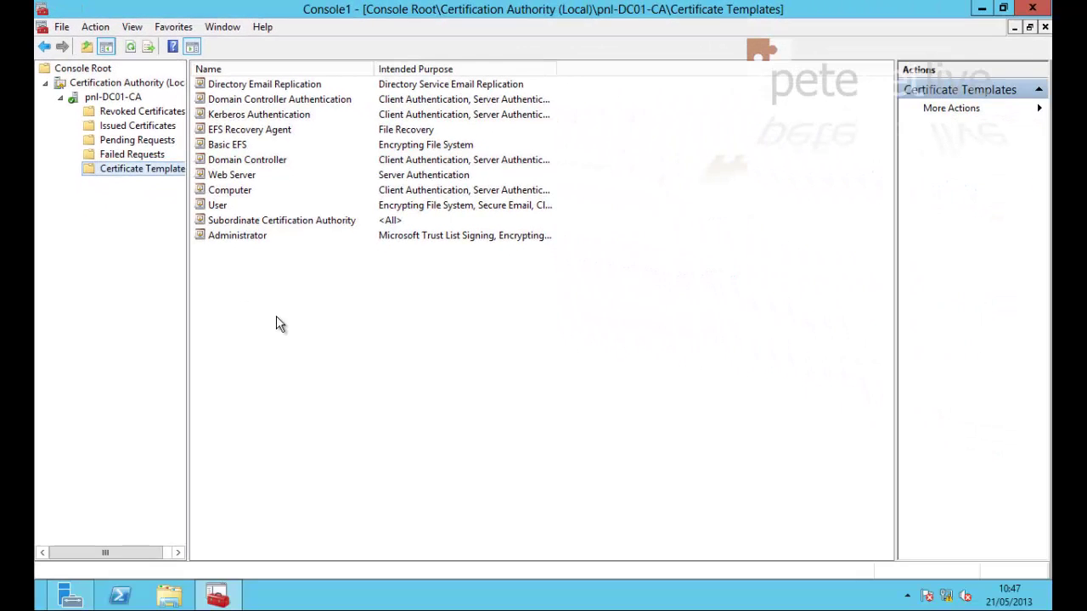
{"action": "right_click", "coordinate": [276, 316]}
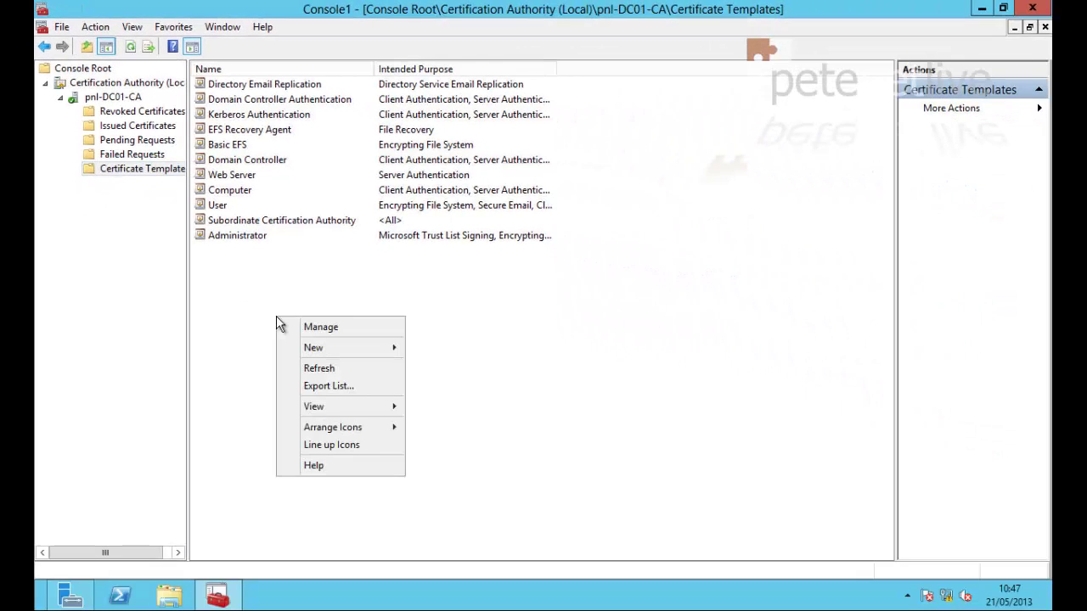
{"action": "left_click", "coordinate": [320, 329]}
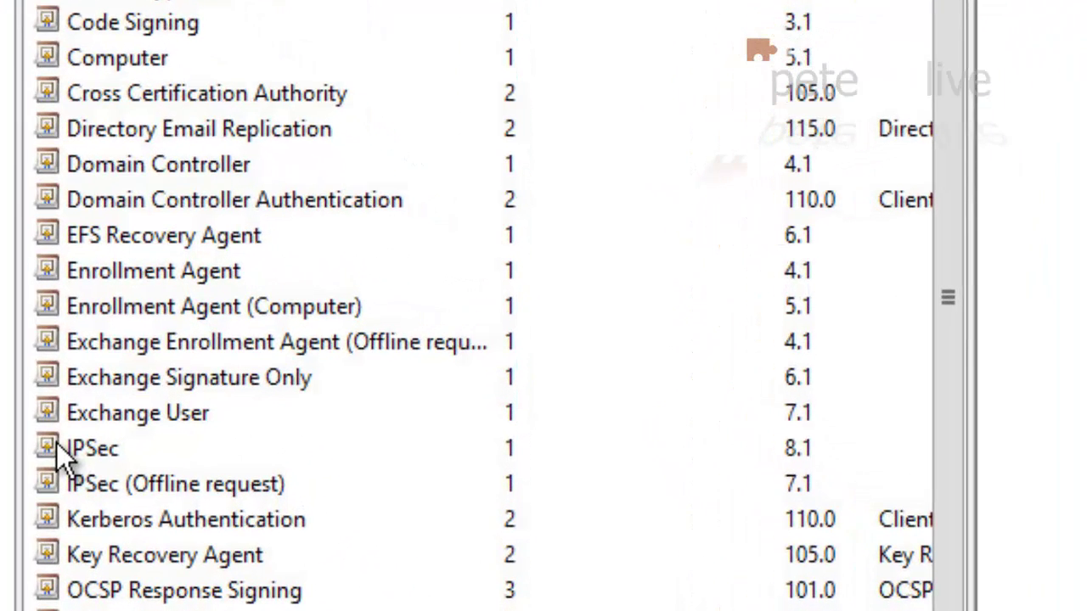
Duplicate the IPSec certificate template
{"action": "left_click", "coordinate": [335, 345]}
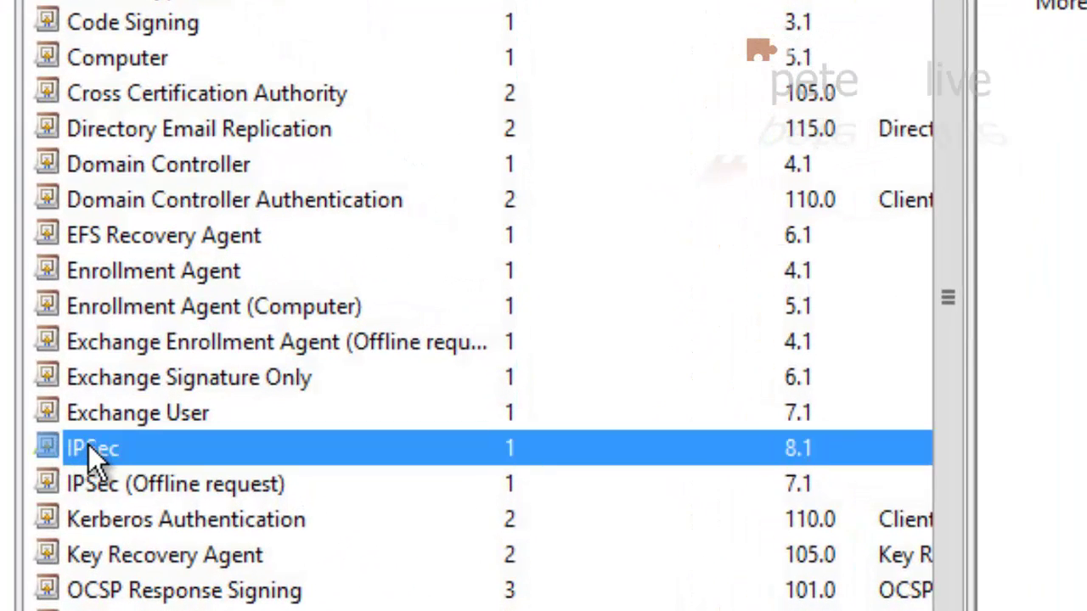
{"action": "right_click", "coordinate": [89, 451]}
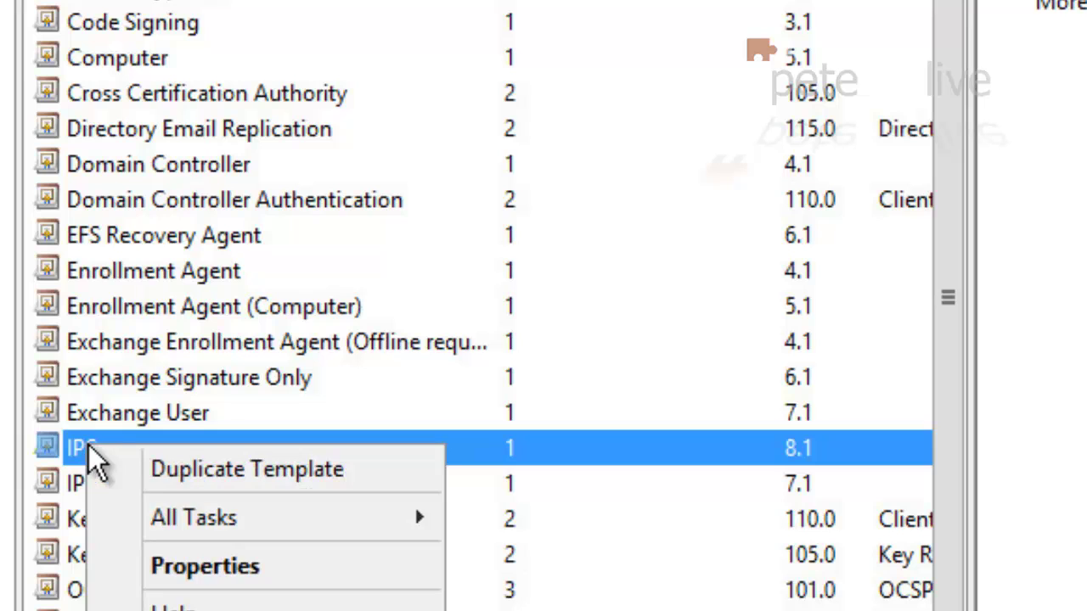
{"action": "left_click", "coordinate": [174, 469]}
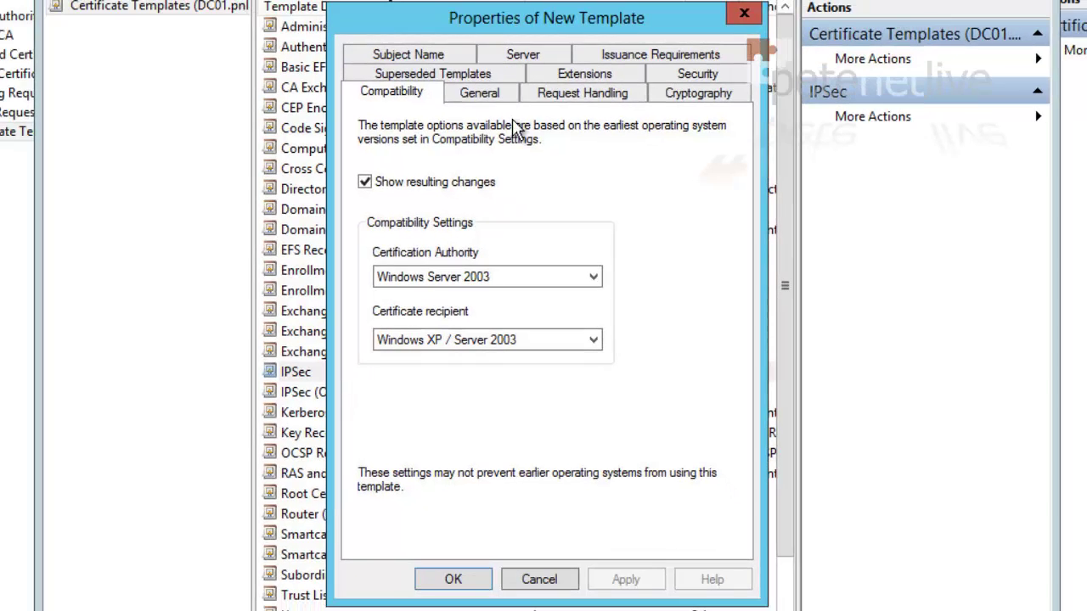
Set the duplicate template's display name to SSTP-VPN
{"action": "left_click", "coordinate": [480, 96]}
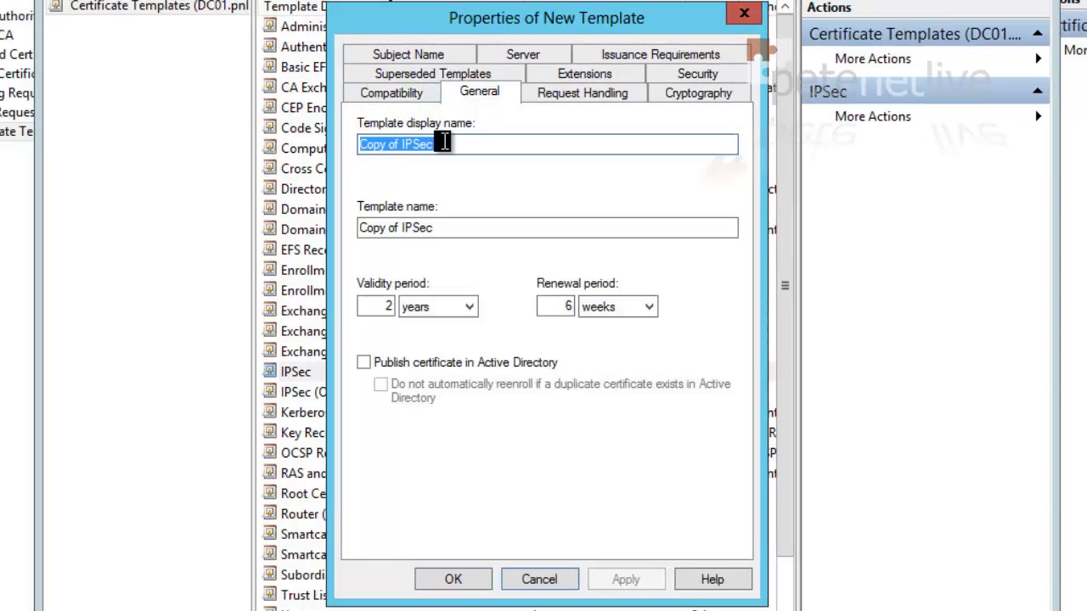
{"action": "left_click_drag", "start_coordinate": [455, 141], "coordinate": [322, 146]}
{"action": "type", "text": "SSTP-VPN"}
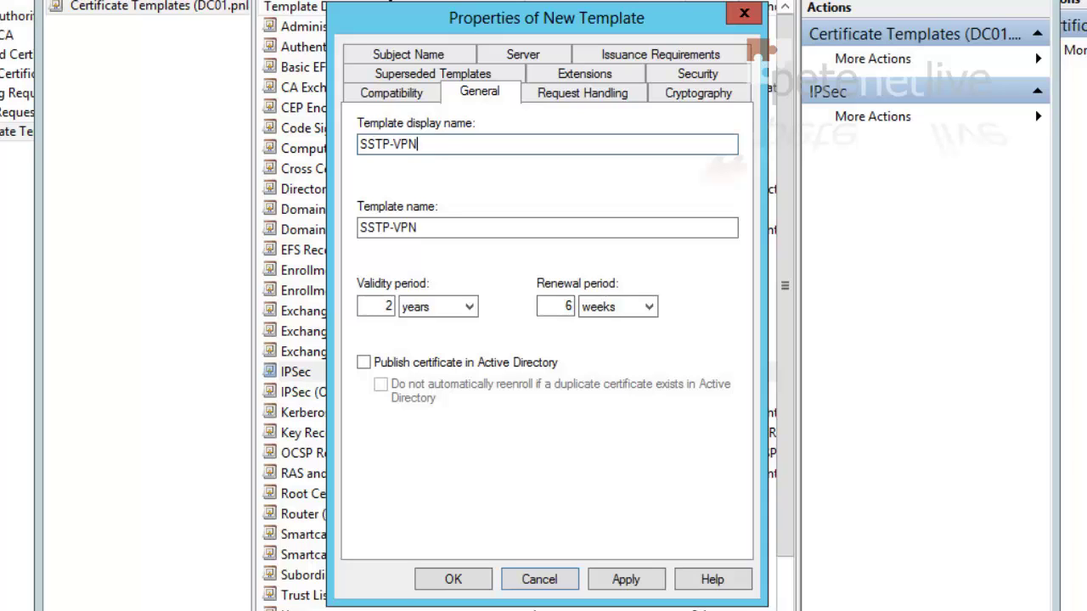
Allow private key export and have the subject name supplied in the request
{"action": "left_click", "coordinate": [581, 91]}
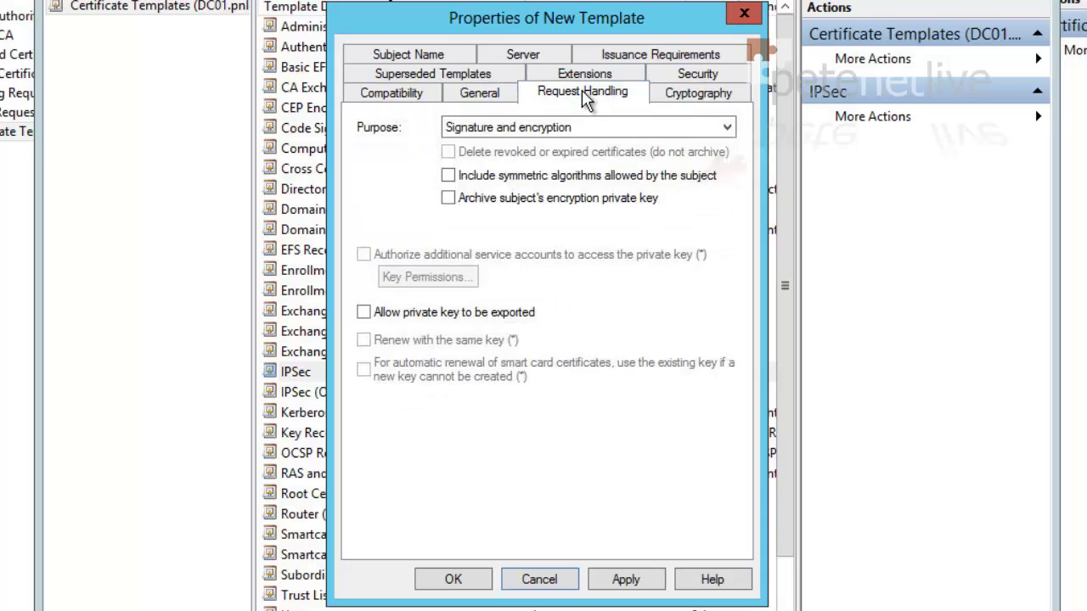
{"action": "left_click", "coordinate": [365, 313]}
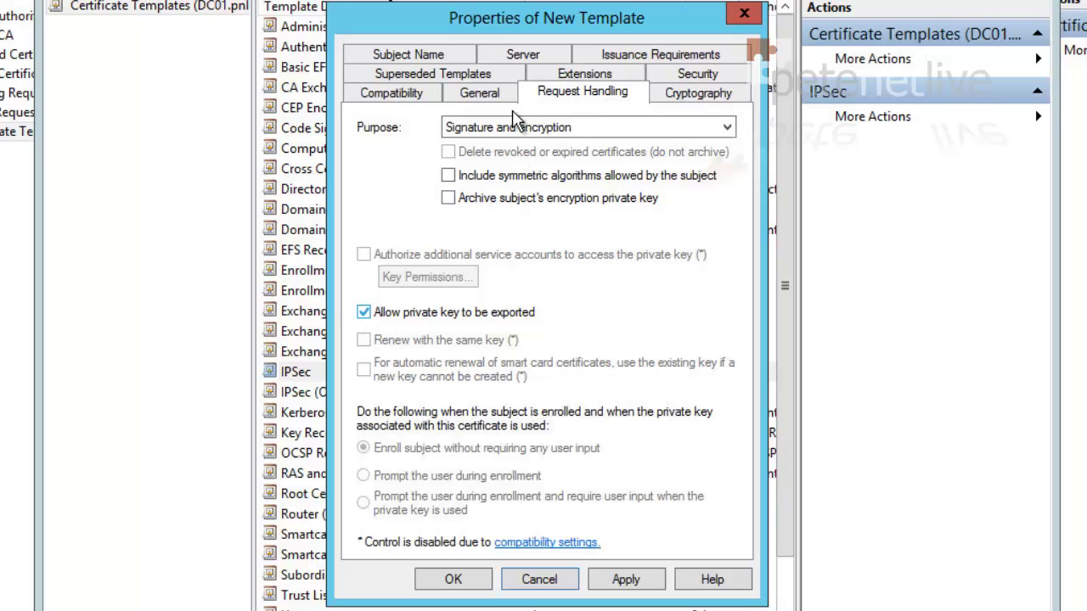
{"action": "left_click", "coordinate": [421, 54]}
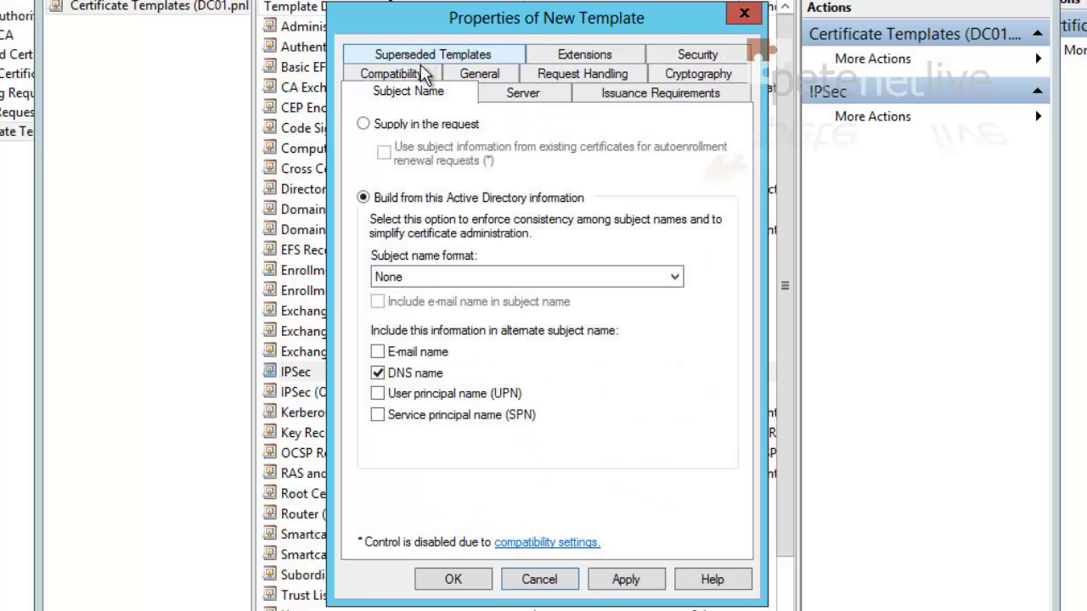
{"action": "left_click", "coordinate": [363, 125]}
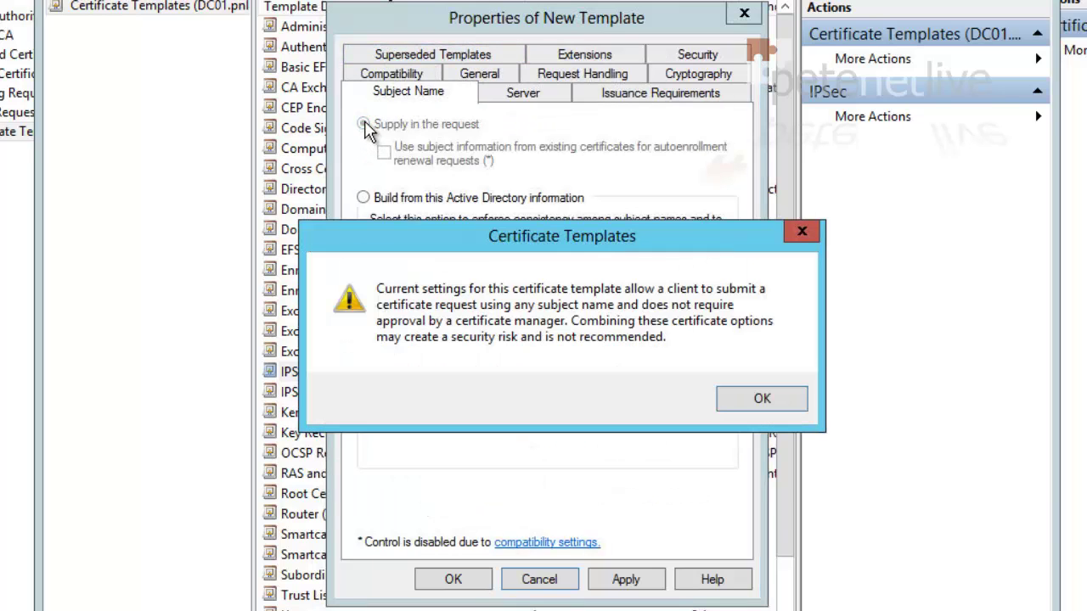
{"action": "left_click", "coordinate": [755, 399]}
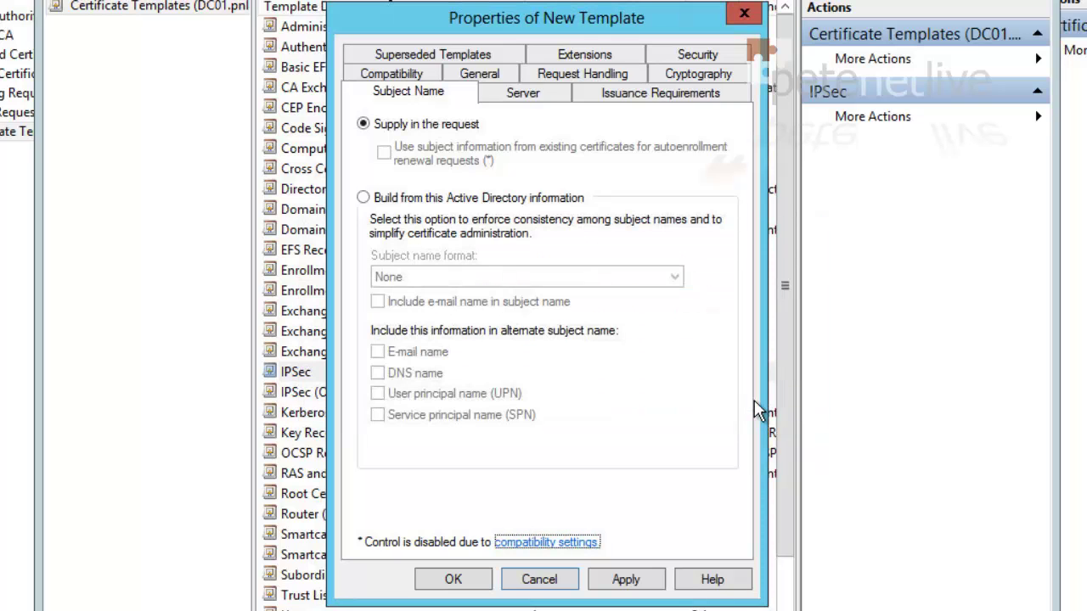
Add Server Authentication to the template's Application Policies extension and save the SSTP-VPN template
{"action": "left_click", "coordinate": [557, 54]}
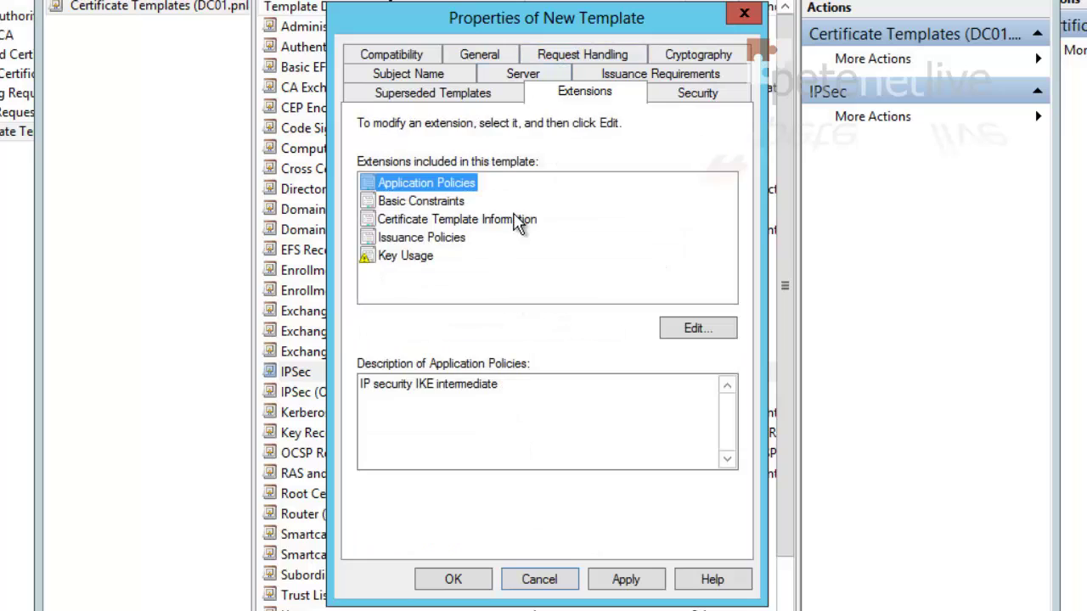
{"action": "left_click", "coordinate": [695, 332]}
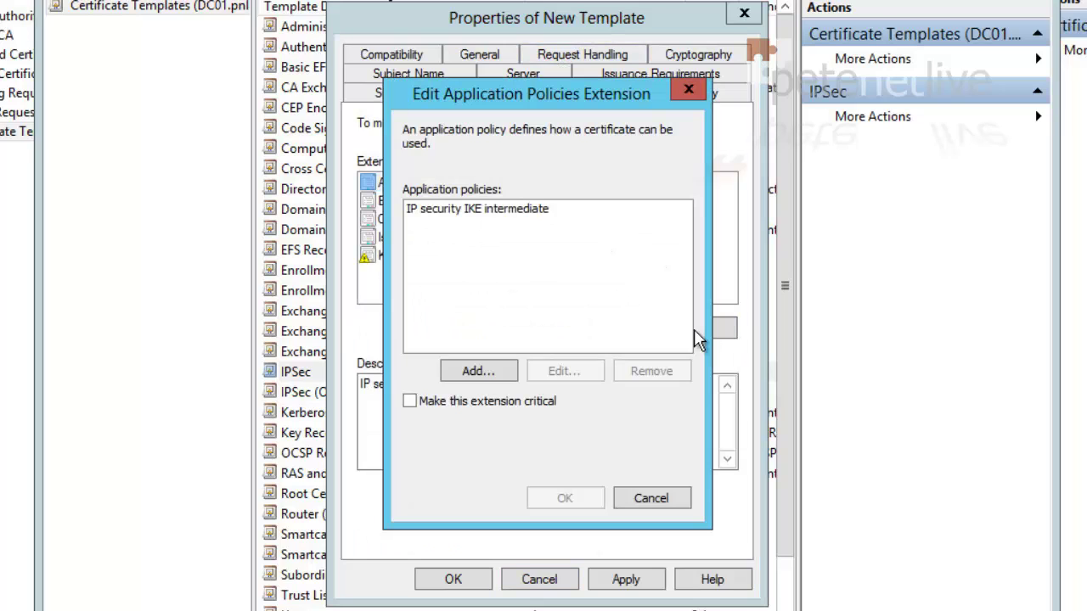
{"action": "left_click", "coordinate": [478, 373]}
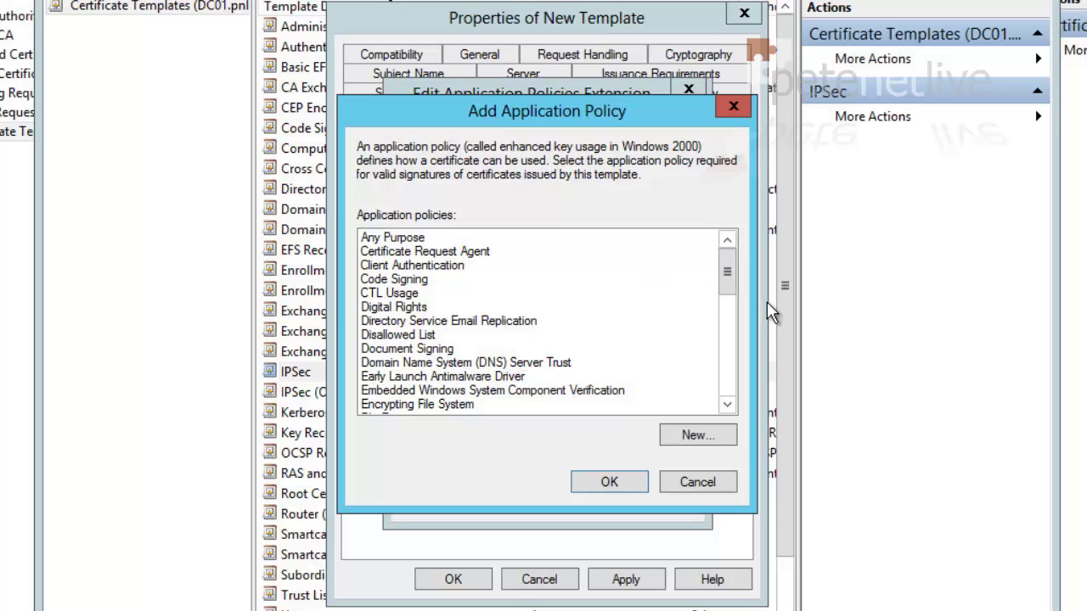
{"action": "left_click_drag", "start_coordinate": [727, 274], "coordinate": [729, 299]}
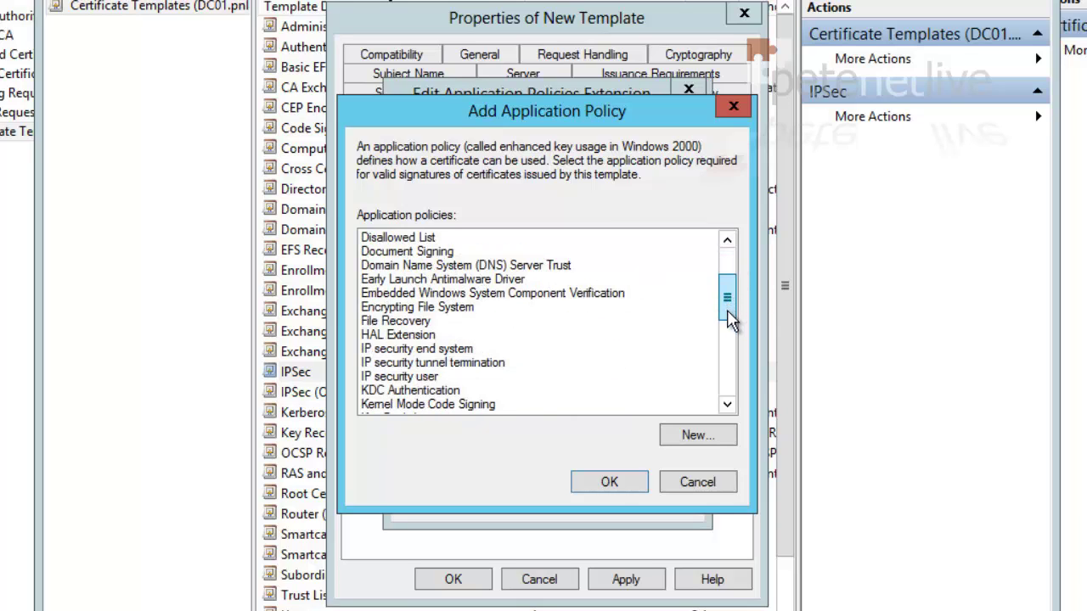
{"action": "scroll", "coordinate": [735, 340], "scroll_direction": "down", "scroll_amount": 6}
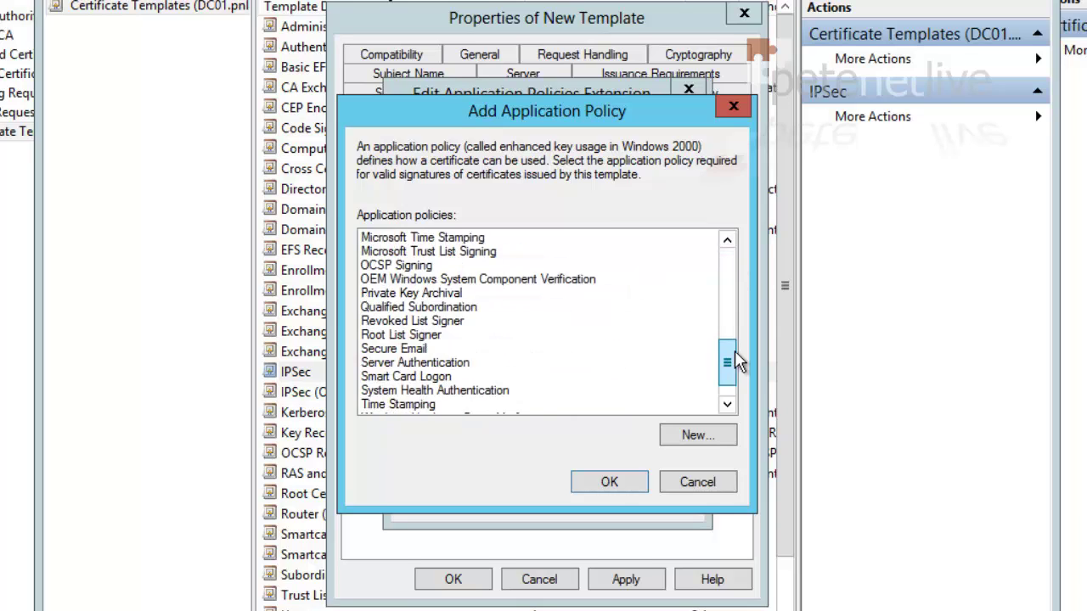
{"action": "left_click", "coordinate": [408, 363]}
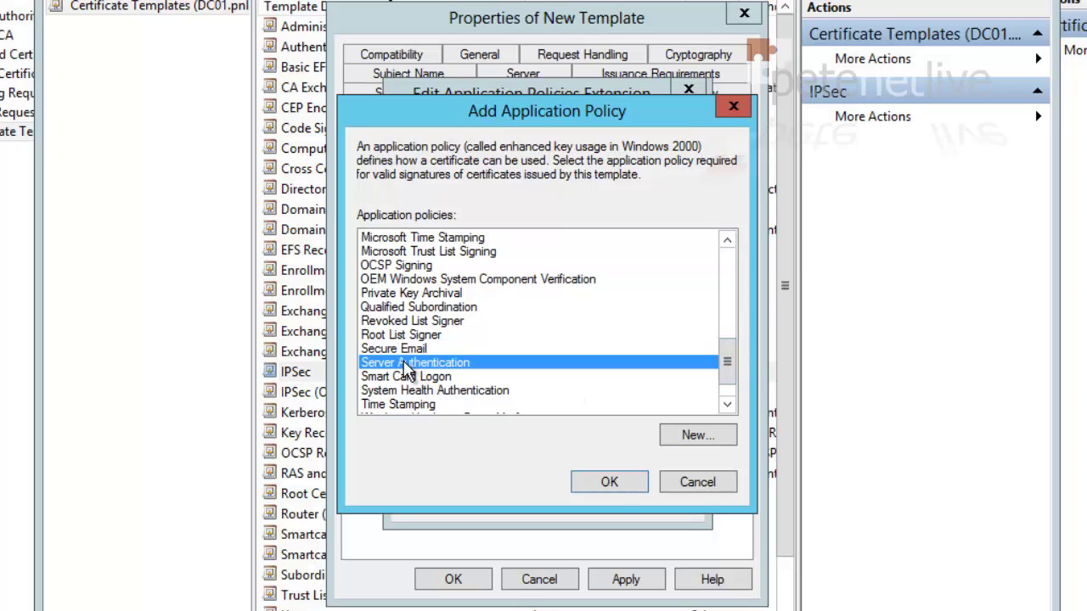
{"action": "left_click", "coordinate": [609, 483]}
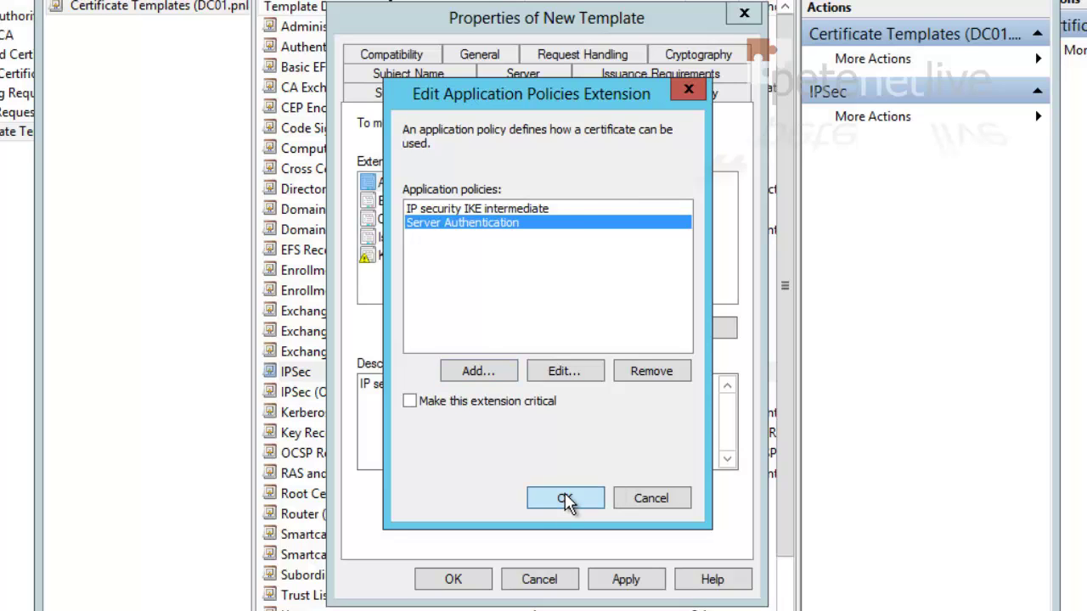
{"action": "left_click", "coordinate": [565, 495]}
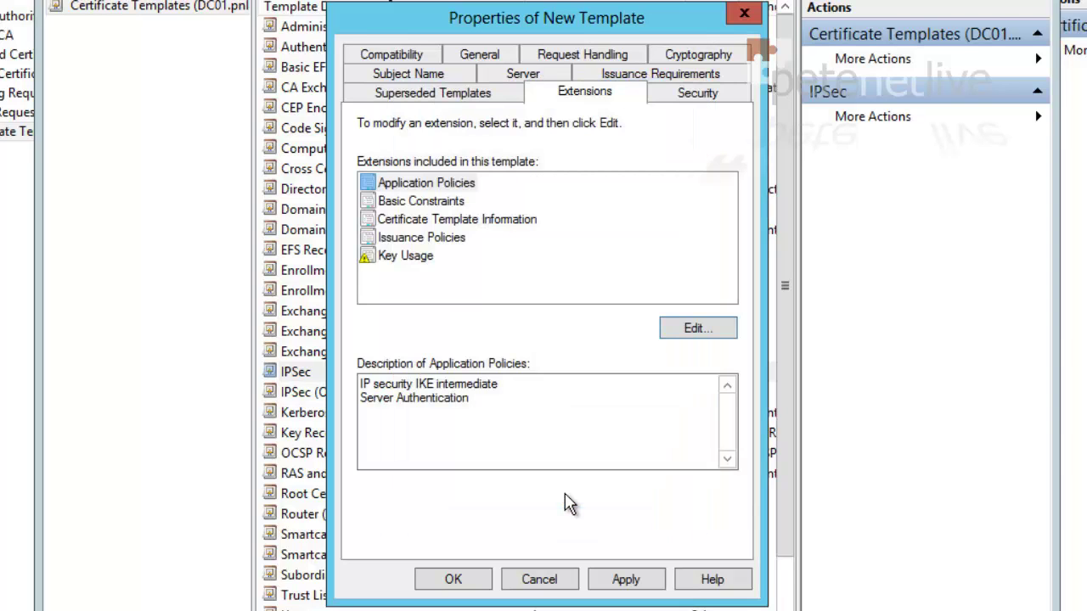
{"action": "left_click", "coordinate": [628, 577]}
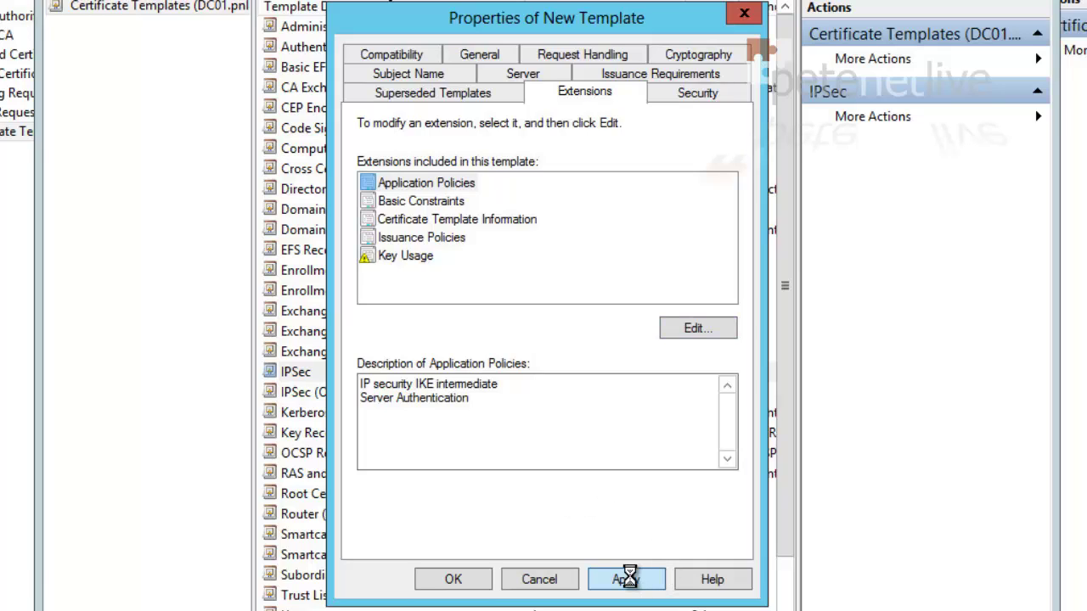
{"action": "left_click", "coordinate": [455, 582]}
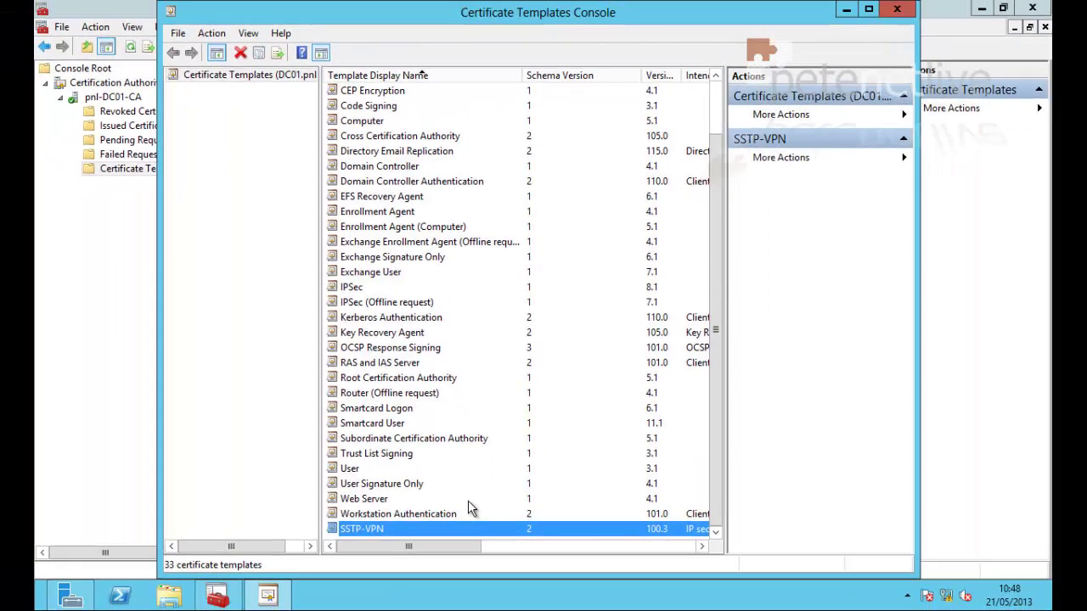
Enable the SSTP-VPN template for issuing on the certification authority
{"action": "left_click", "coordinate": [893, 10]}
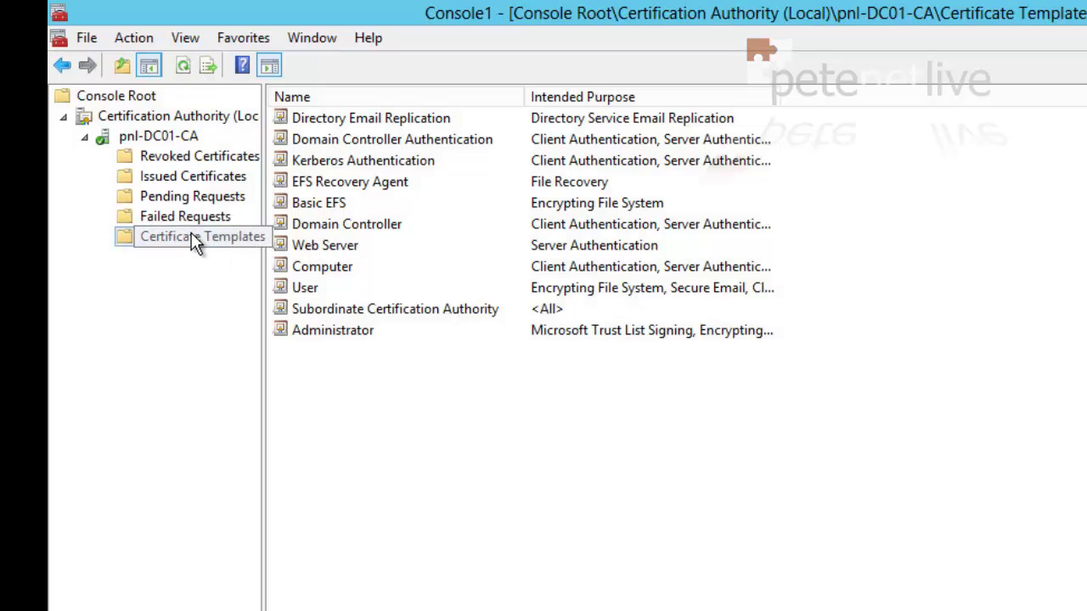
{"action": "right_click", "coordinate": [192, 233]}
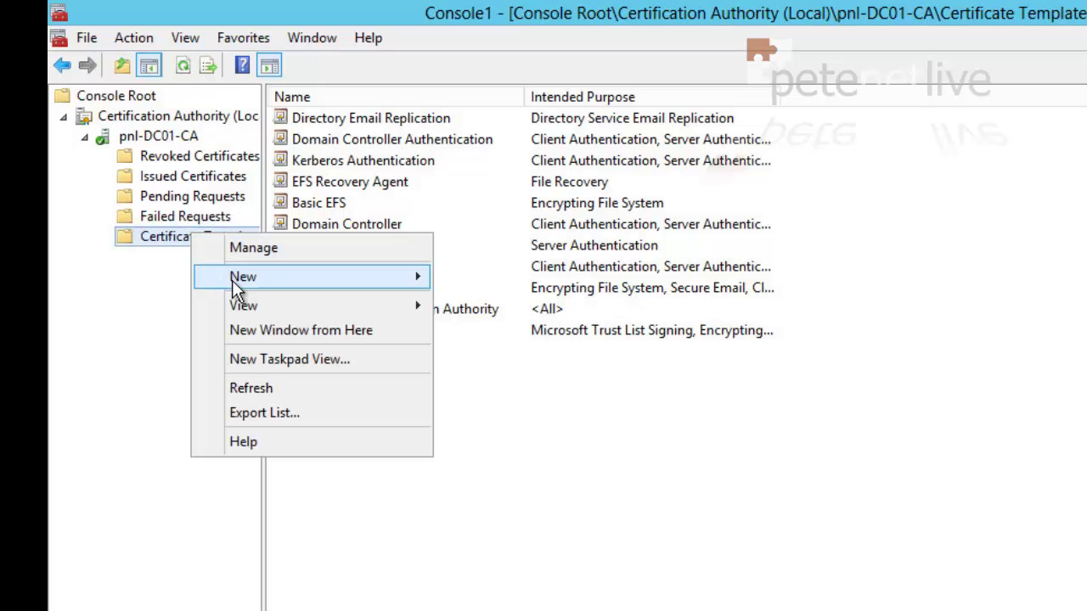
{"action": "mouse_move", "coordinate": [232, 280]}
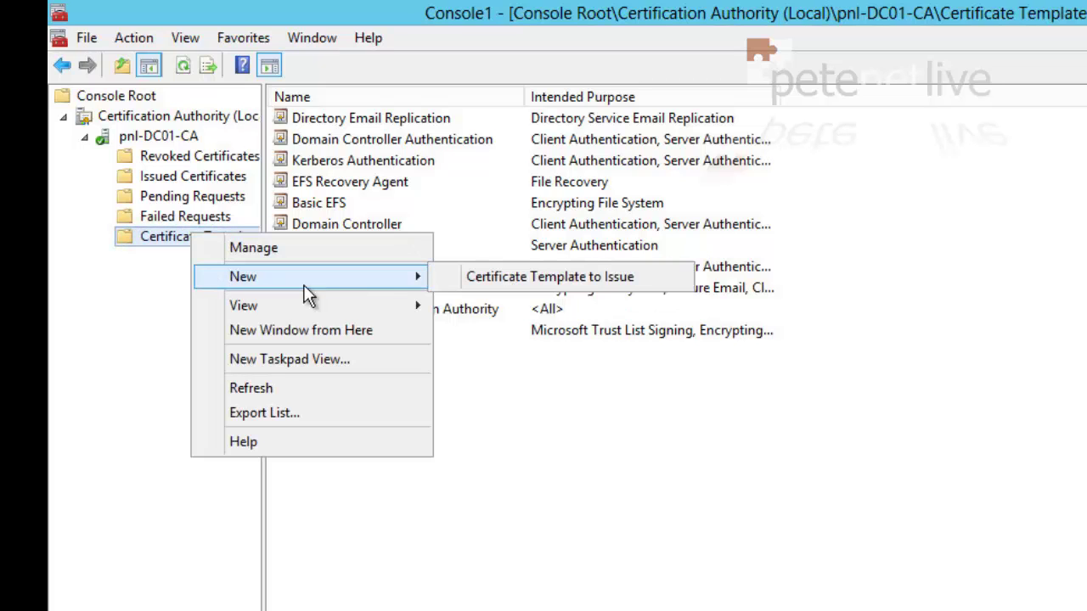
{"action": "left_click", "coordinate": [501, 285]}
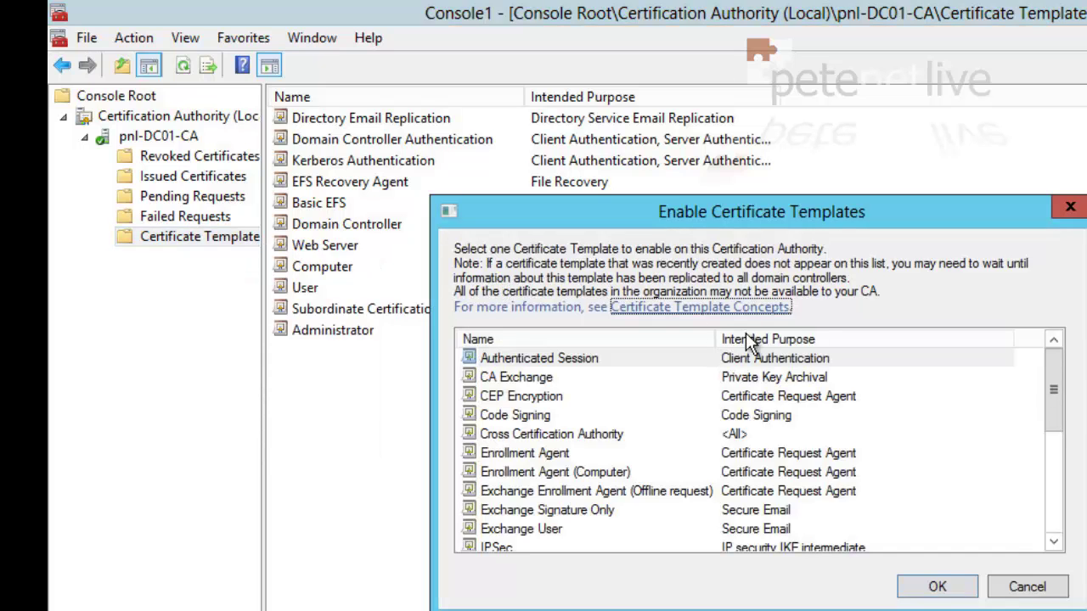
{"action": "left_click_drag", "start_coordinate": [1055, 395], "coordinate": [1065, 499]}
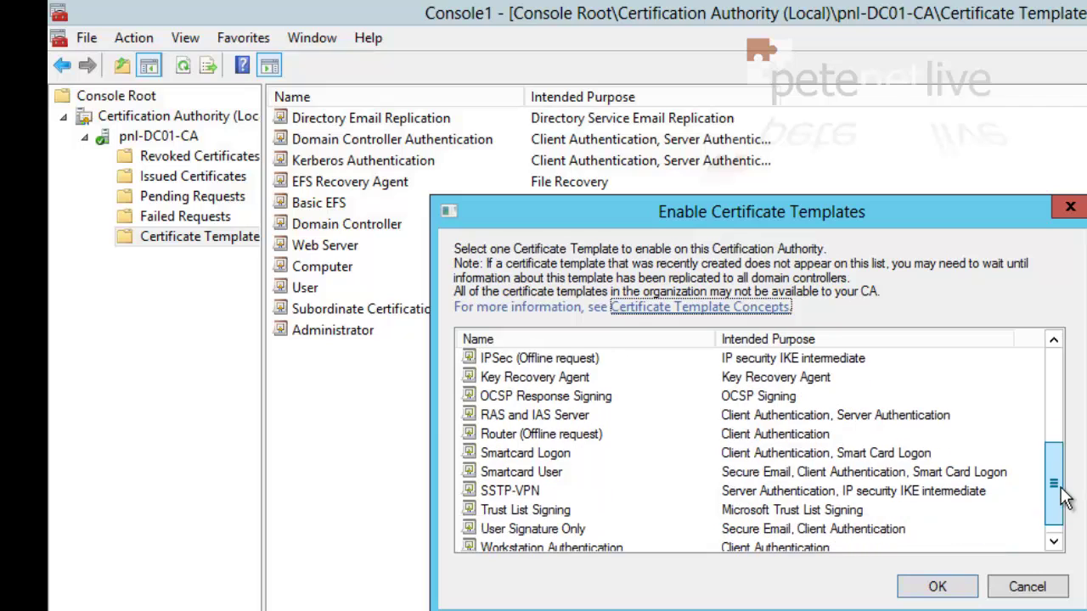
{"action": "left_click", "coordinate": [509, 493]}
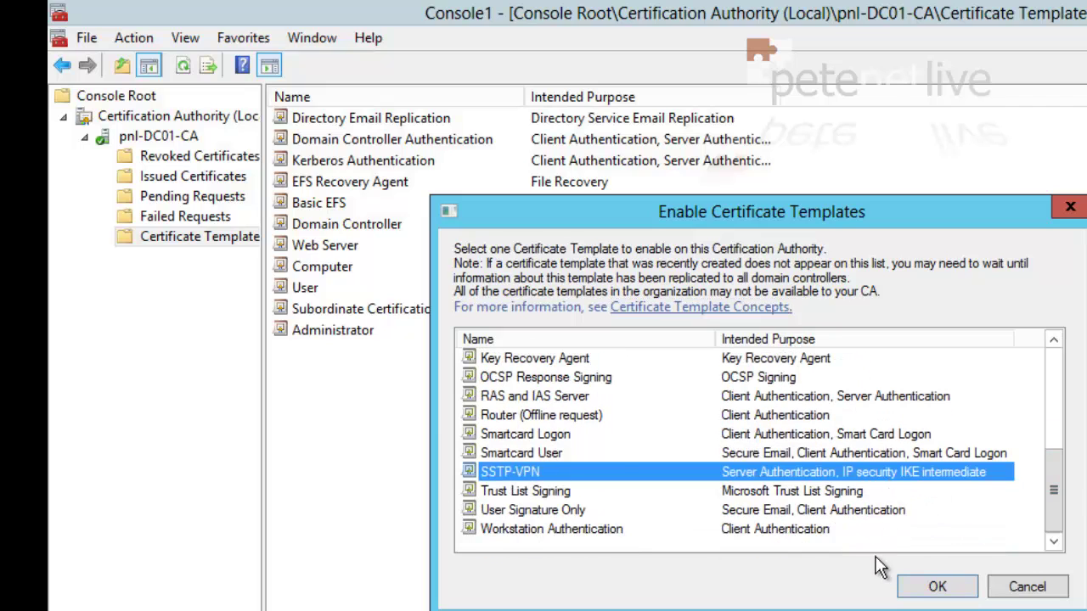
{"action": "left_click", "coordinate": [932, 588]}
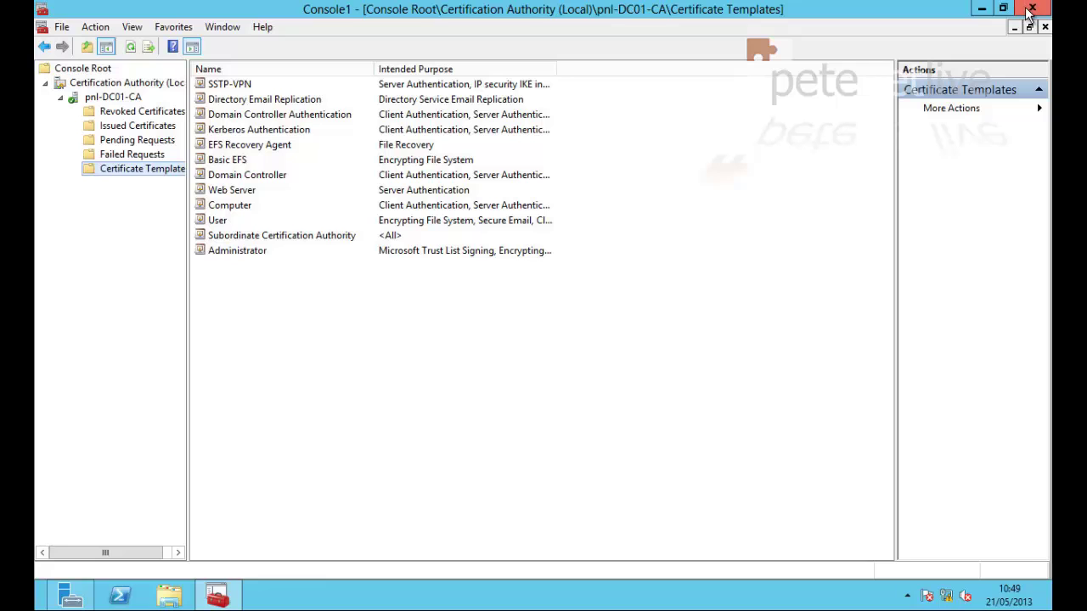
Close the management console without saving its settings
{"action": "left_click", "coordinate": [1031, 9]}
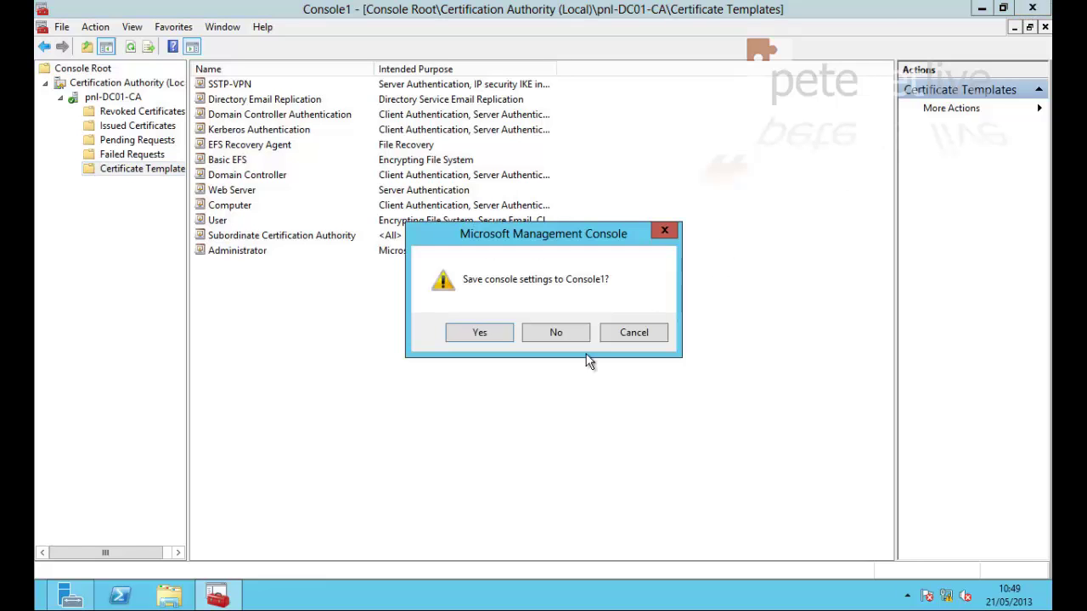
{"action": "key", "text": "super+r"}
{"action": "left_click", "coordinate": [553, 332]}
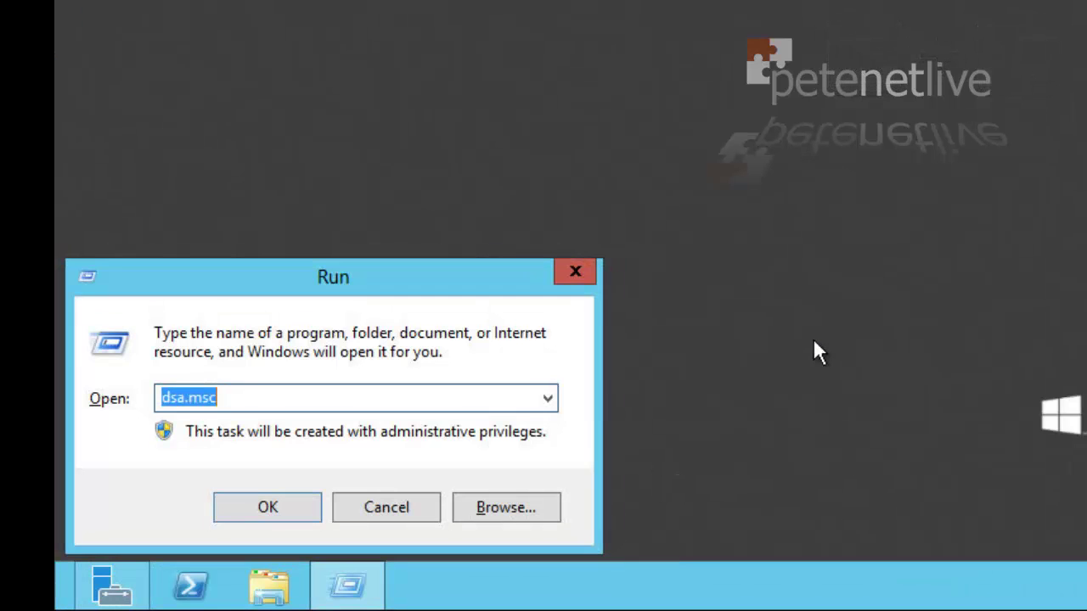
Run firewall.cpl and turn off Windows Firewall for domain, private and public networks
{"action": "type", "text": "firewal"}
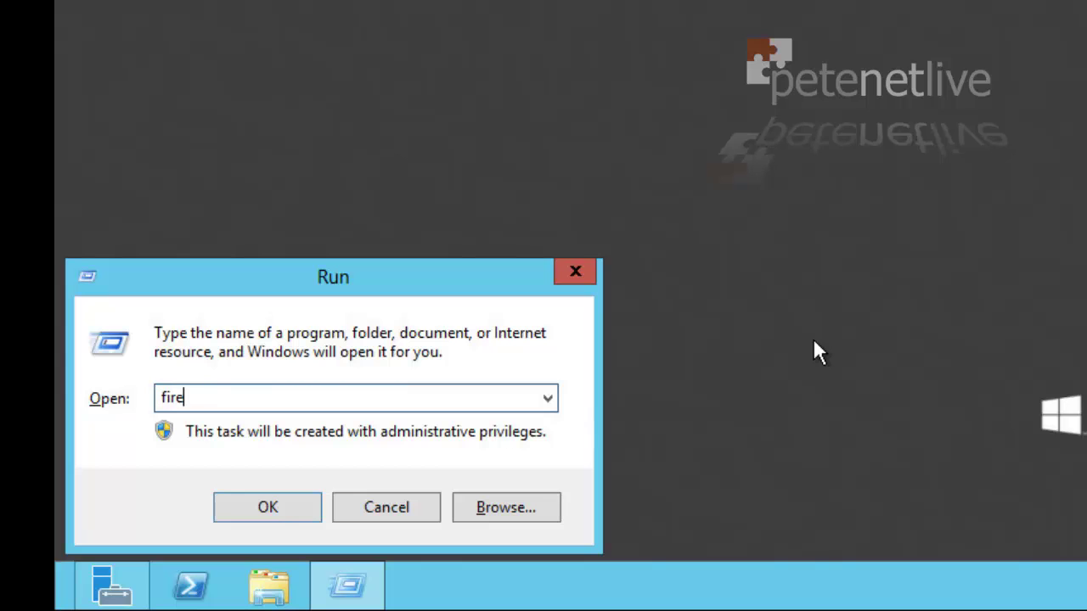
{"action": "type", "text": "l.cpl"}
{"action": "key", "text": "Return"}
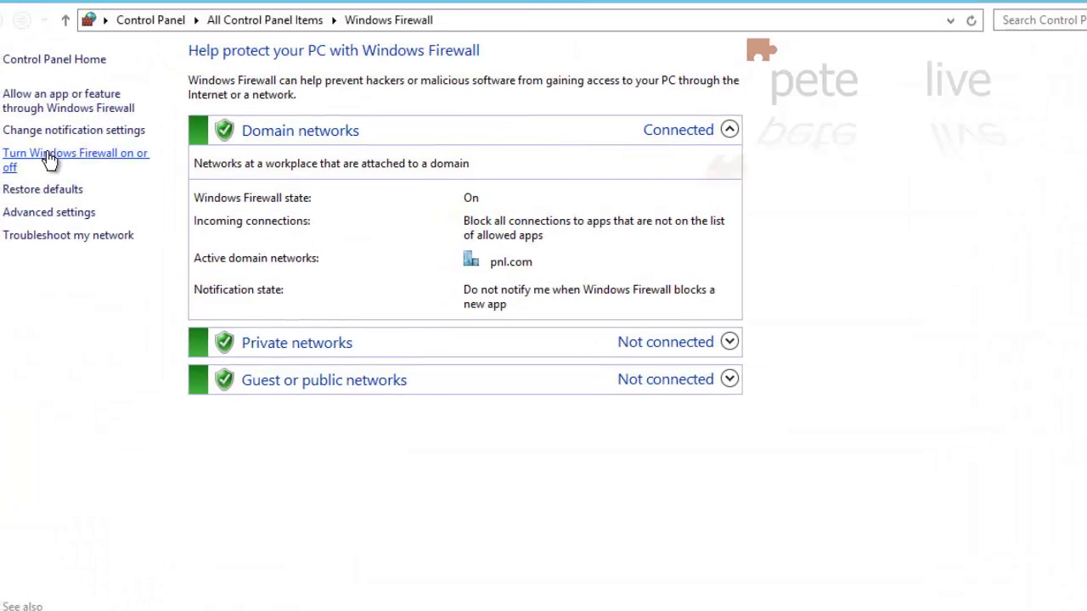
{"action": "left_click", "coordinate": [49, 160]}
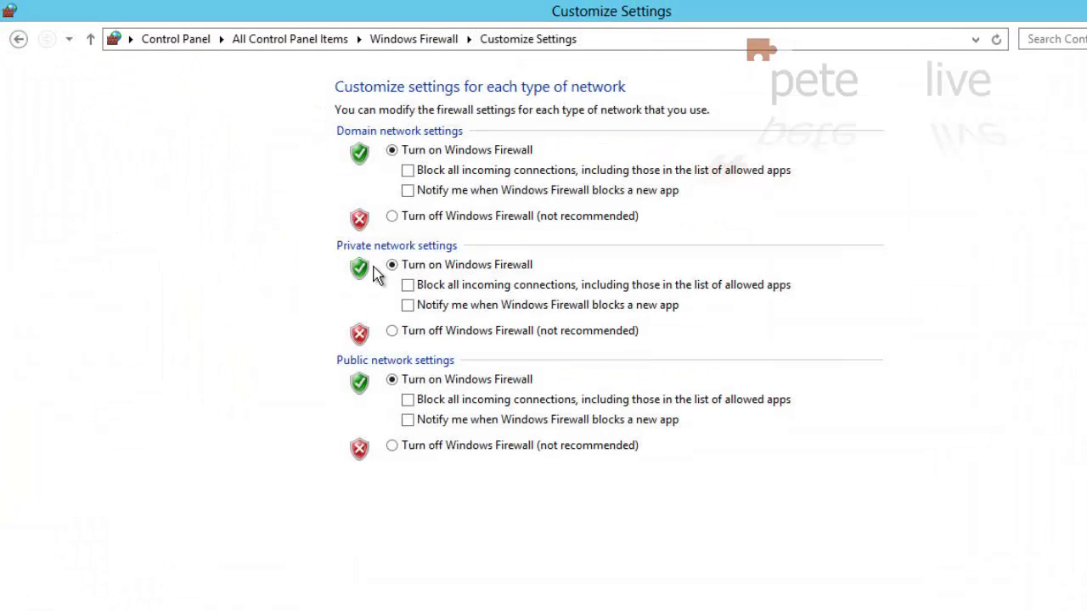
{"action": "left_click", "coordinate": [391, 216]}
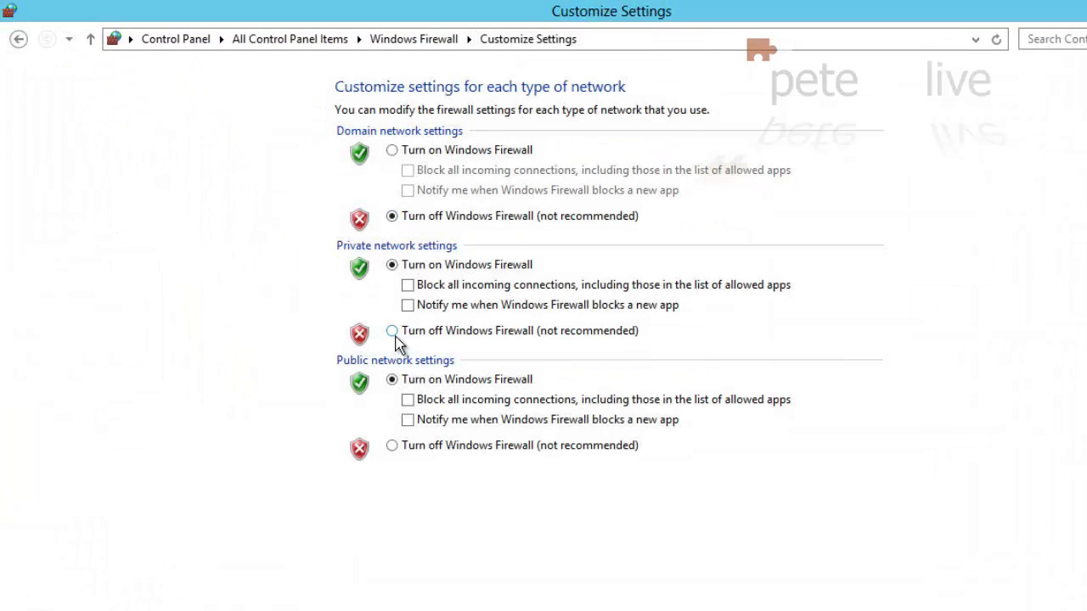
{"action": "left_click", "coordinate": [391, 330]}
{"action": "left_click", "coordinate": [391, 445]}
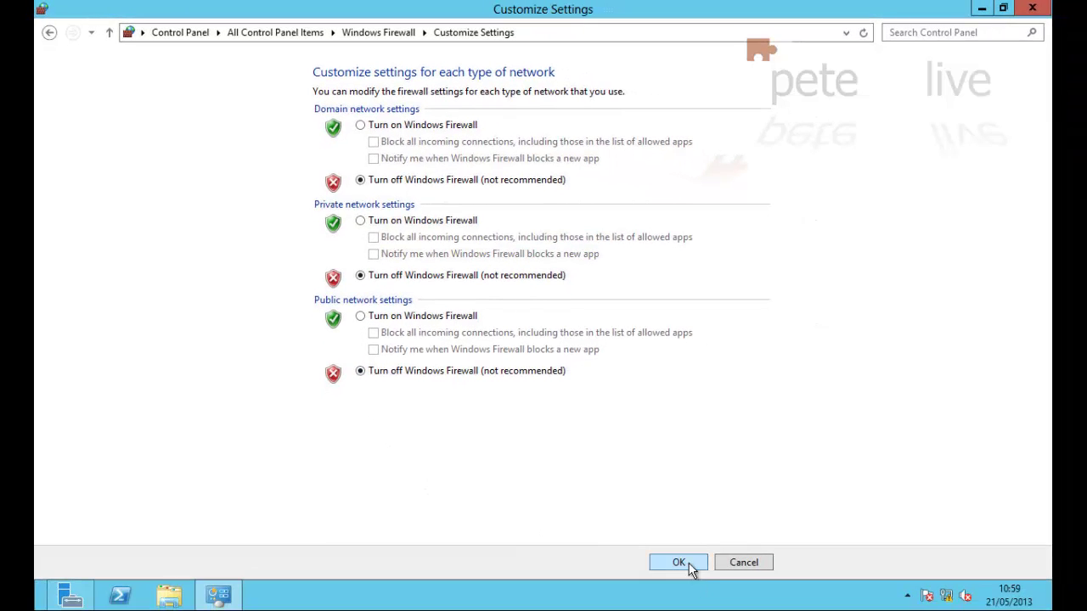
{"action": "left_click", "coordinate": [684, 563]}
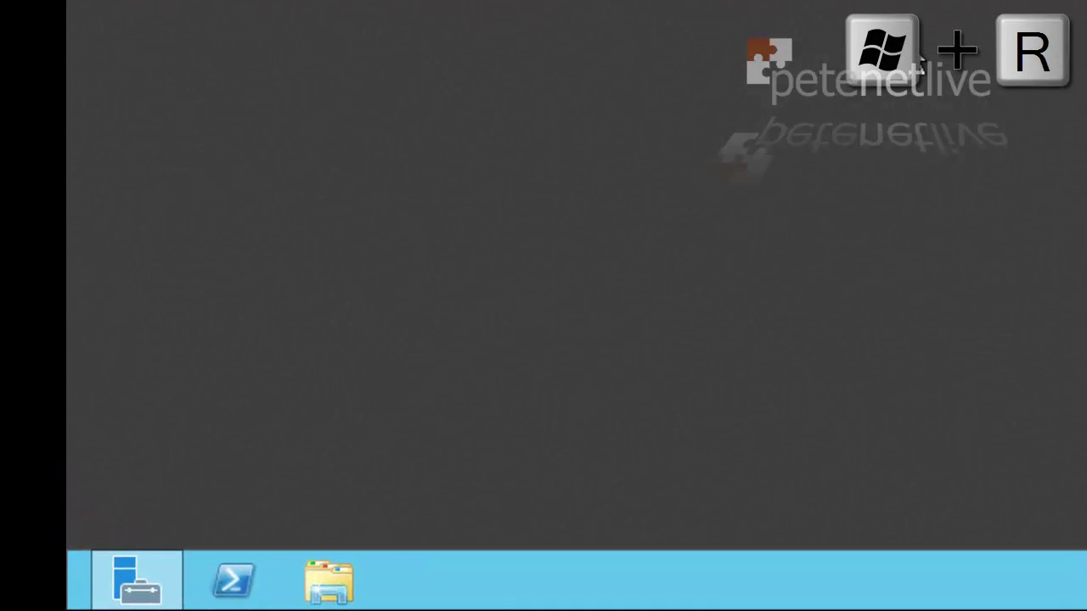
Launch Active Directory Users and Computers with dsa.msc
{"action": "key", "text": "super+r"}
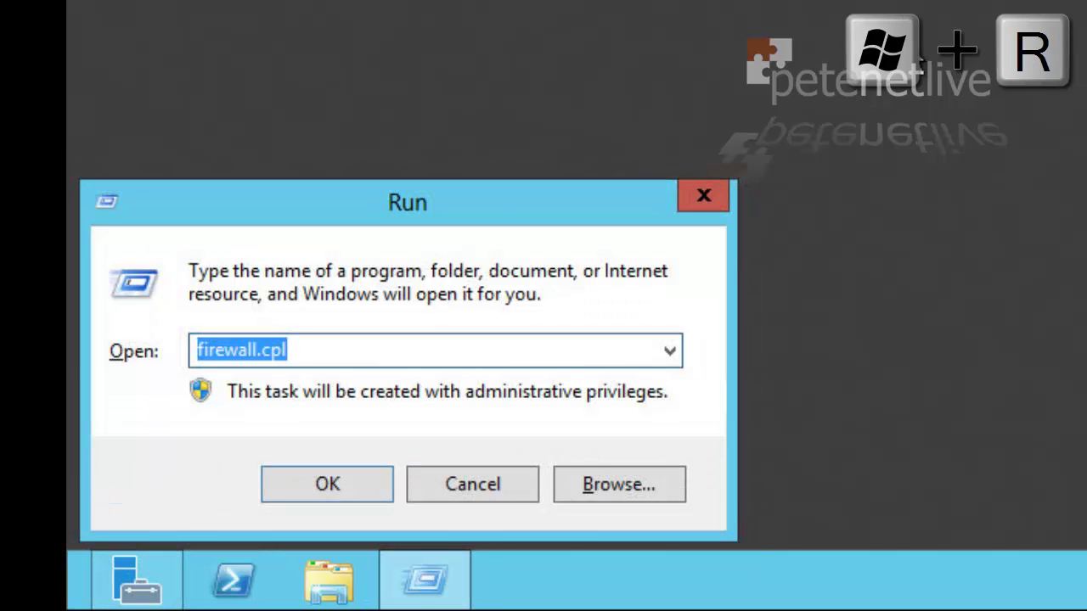
{"action": "type", "text": "dsa.msc"}
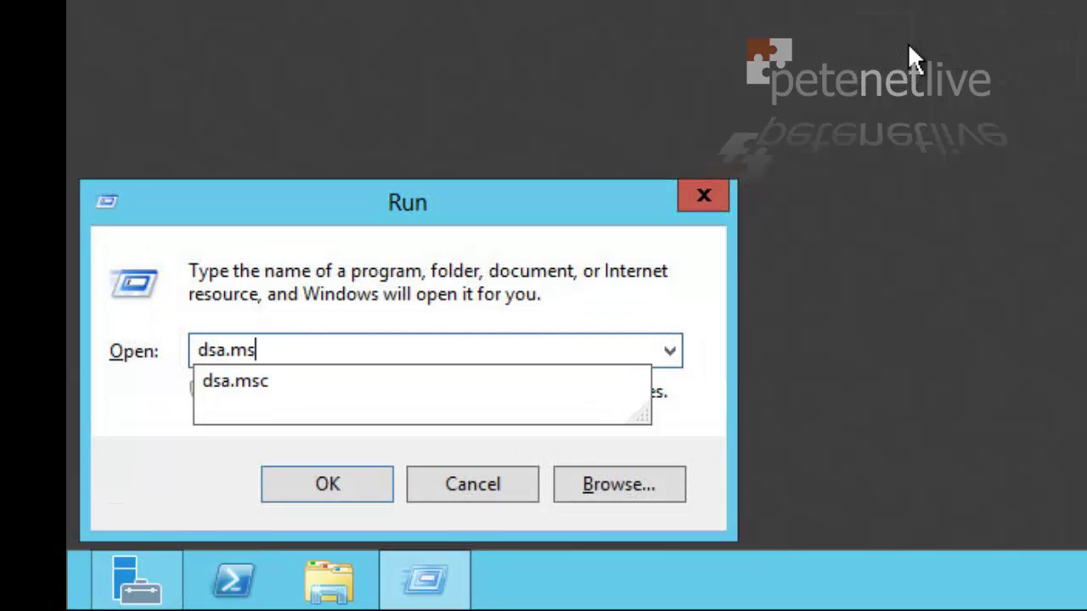
{"action": "key", "text": "Return"}
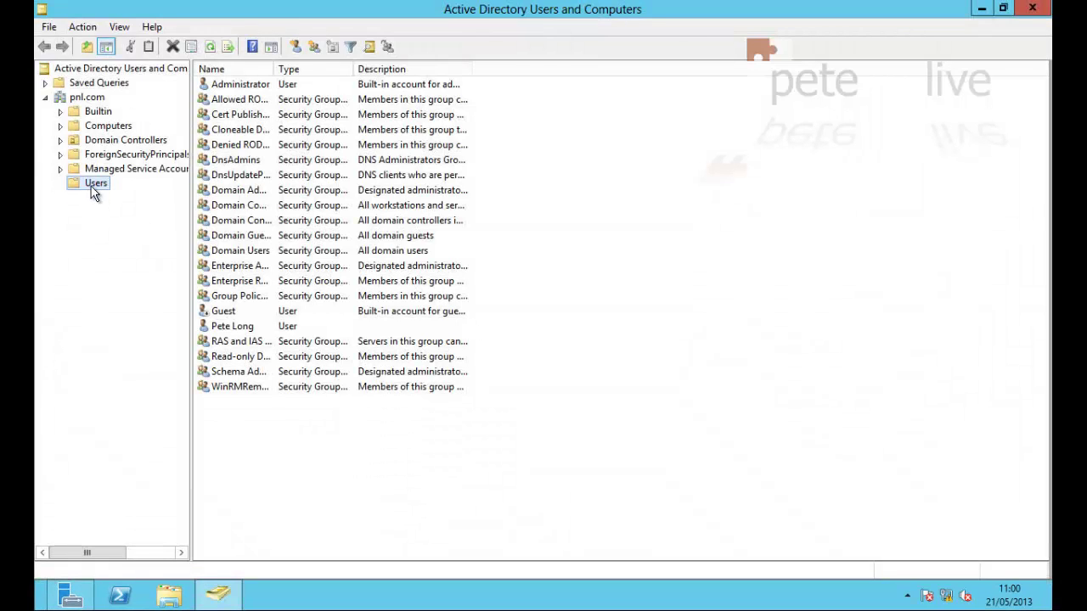
Set the user account's dial-in network access permission to Allow access, then close the console
{"action": "right_click", "coordinate": [227, 331]}
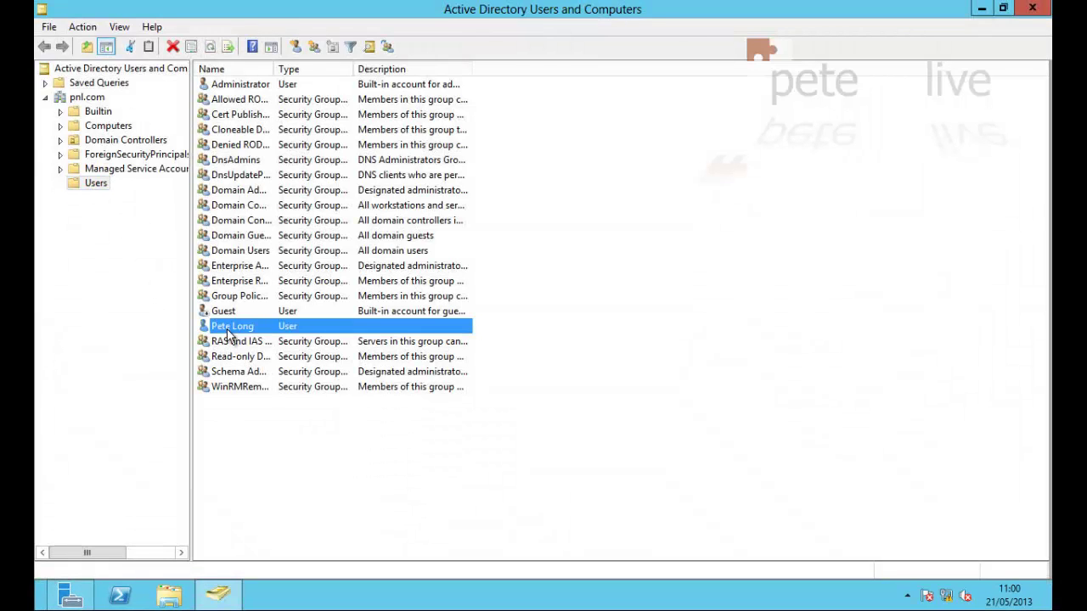
{"action": "left_click", "coordinate": [265, 542]}
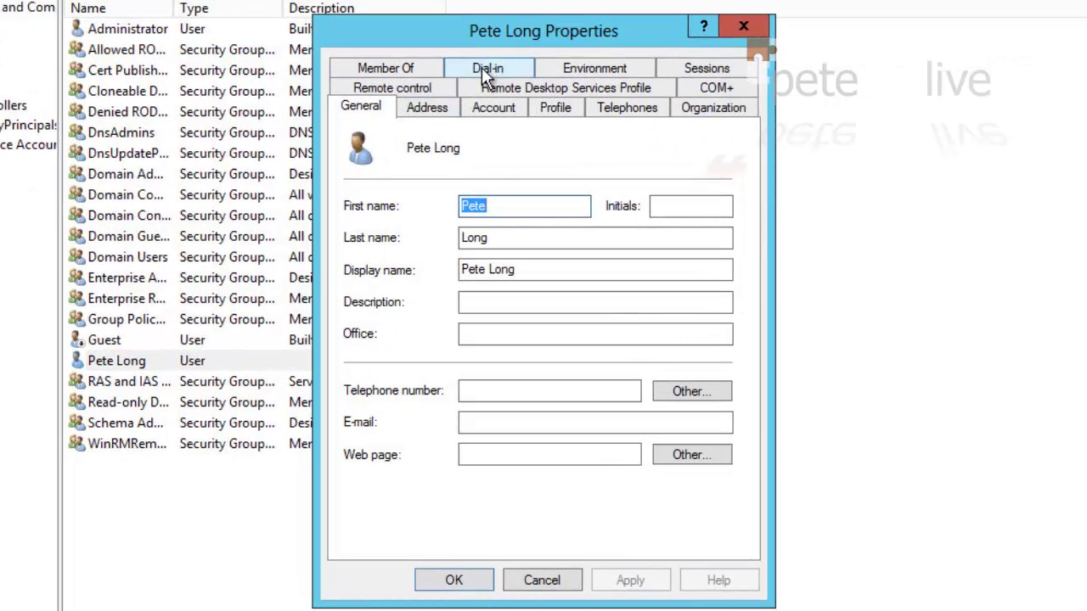
{"action": "left_click", "coordinate": [482, 68]}
{"action": "left_click", "coordinate": [358, 164]}
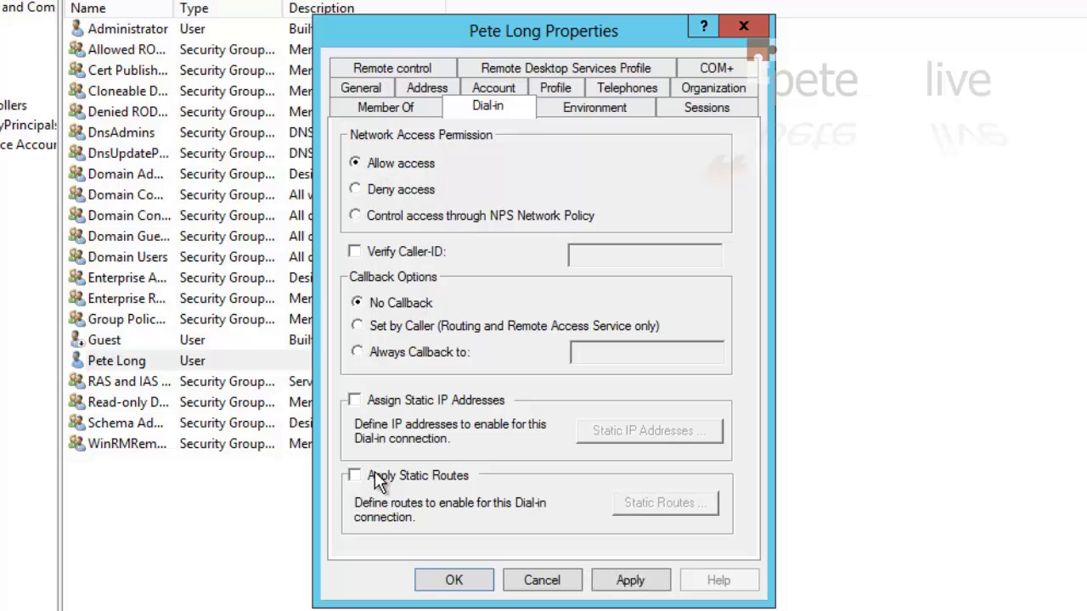
{"action": "left_click", "coordinate": [631, 580]}
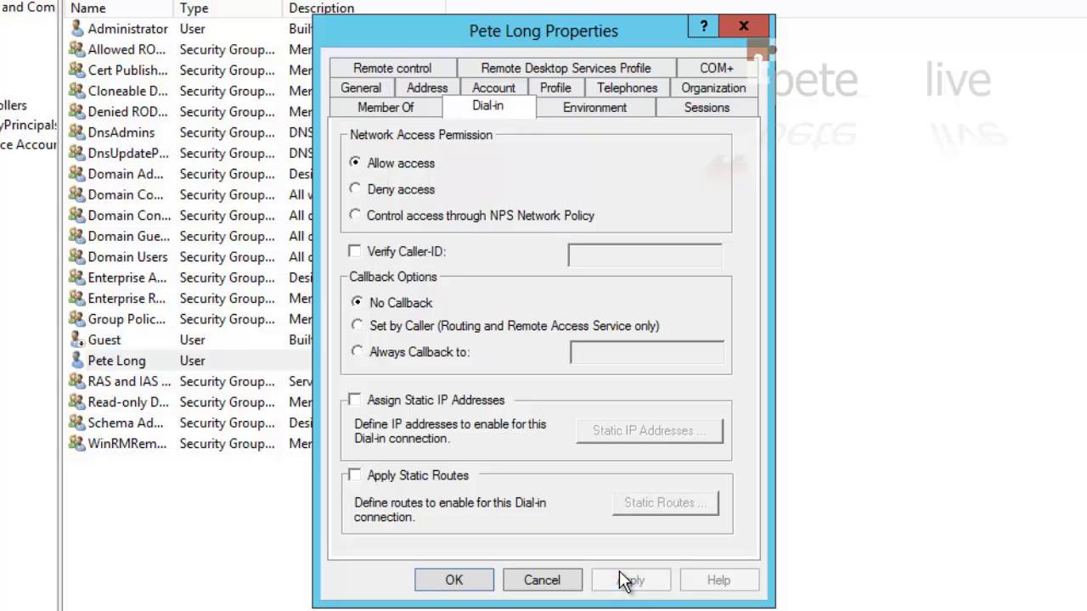
{"action": "left_click", "coordinate": [450, 584]}
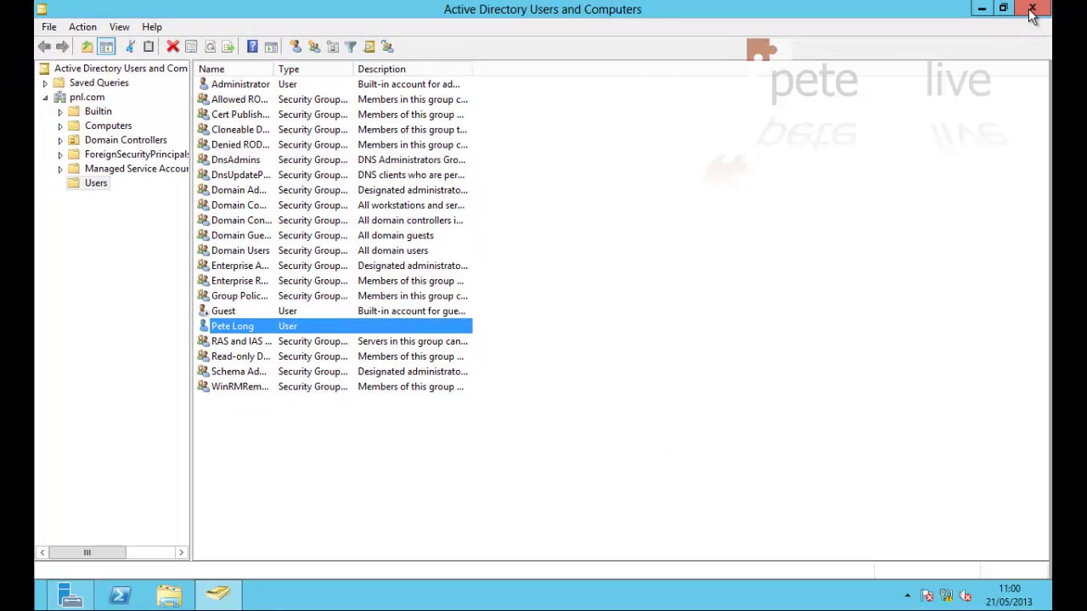
{"action": "left_click", "coordinate": [1031, 10]}
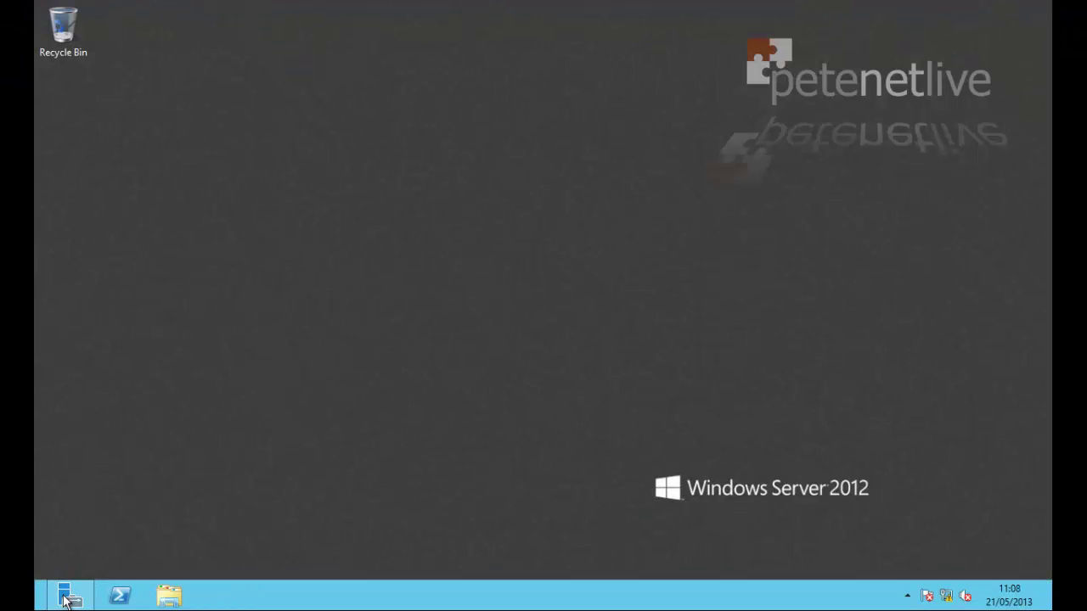
Start a role-based installation on DC01.pnl.com and select Network Policy and Access Services with its management tools
{"action": "left_click", "coordinate": [68, 599]}
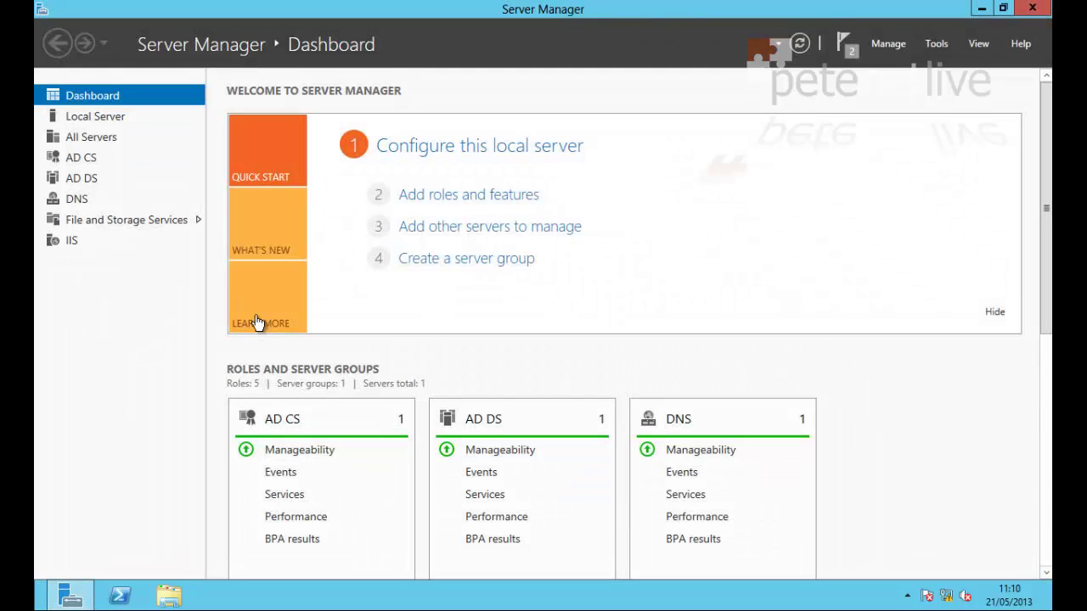
{"action": "left_click", "coordinate": [466, 197]}
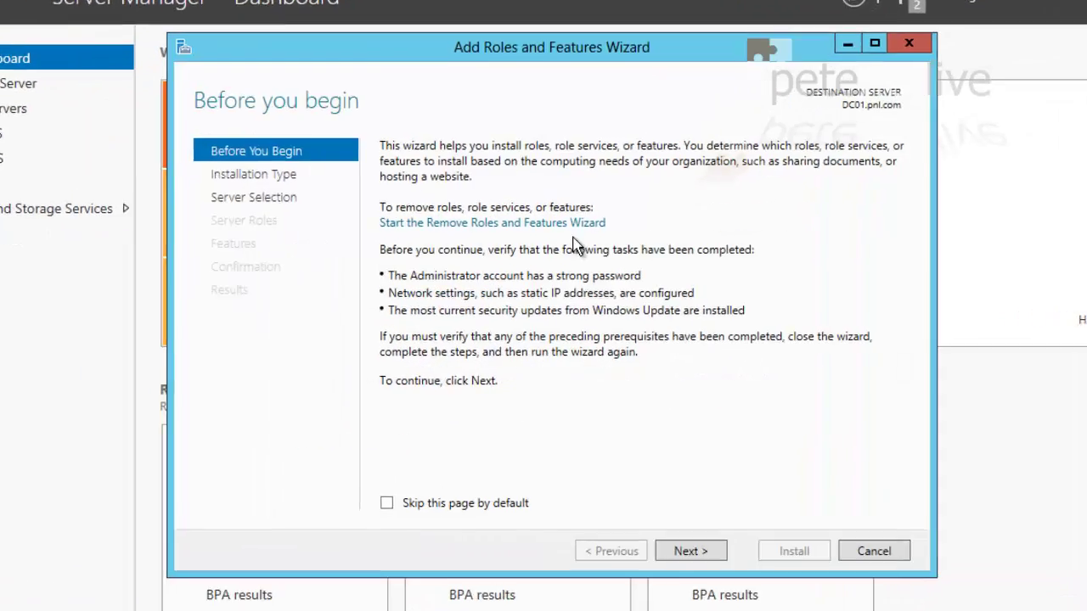
{"action": "left_click", "coordinate": [690, 551]}
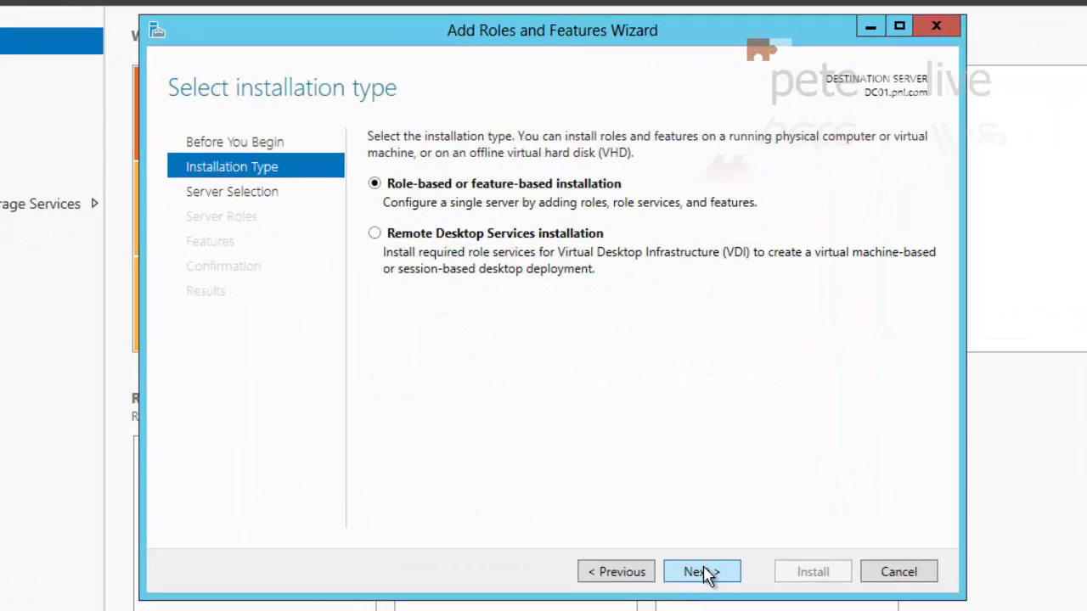
{"action": "left_click", "coordinate": [703, 572]}
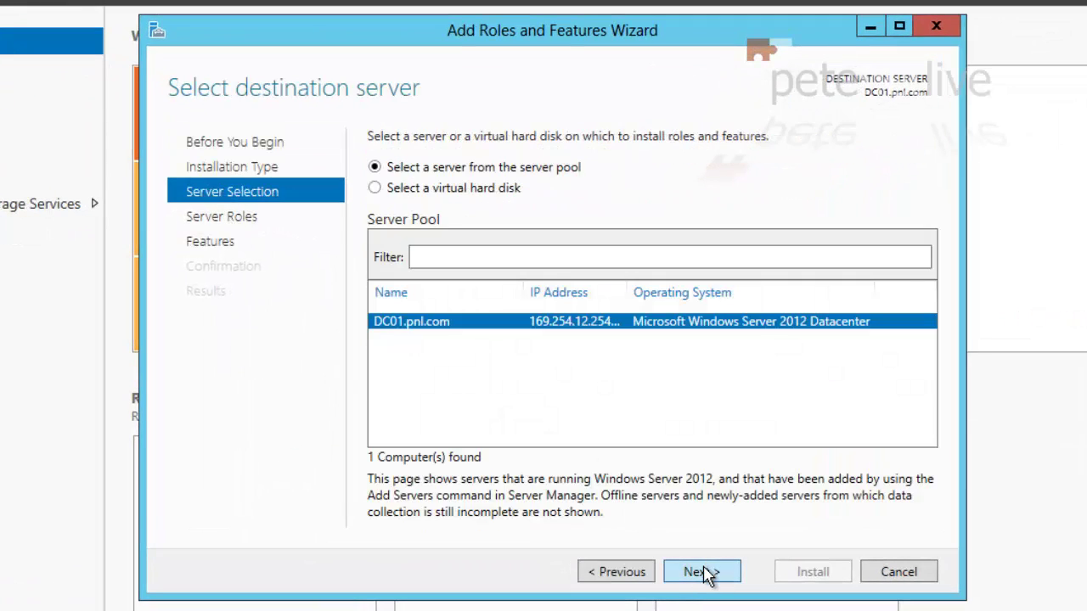
{"action": "left_click", "coordinate": [703, 573]}
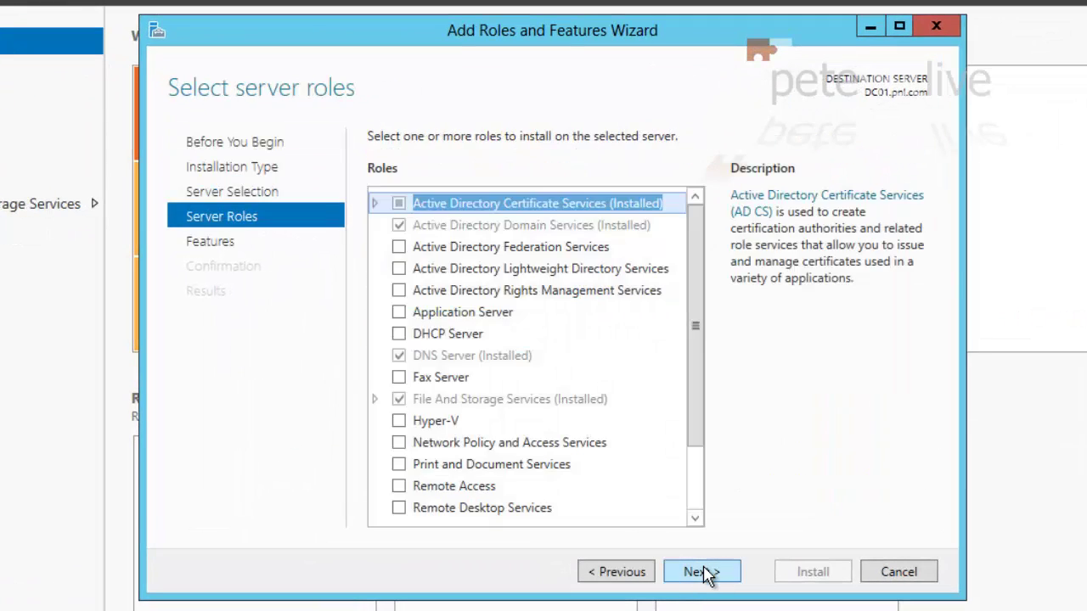
{"action": "left_click", "coordinate": [398, 442]}
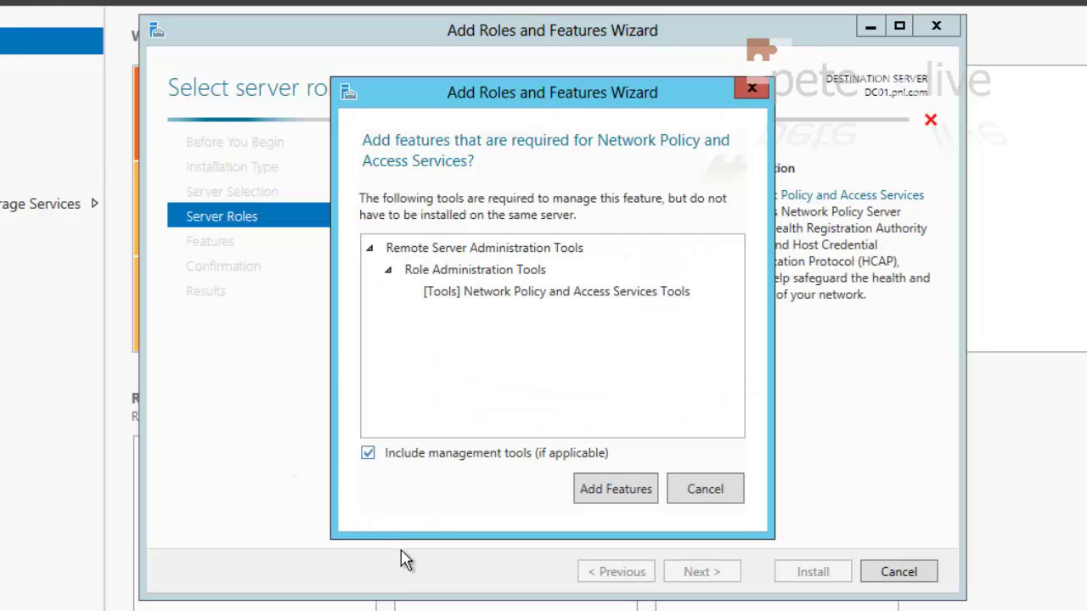
{"action": "left_click", "coordinate": [597, 490]}
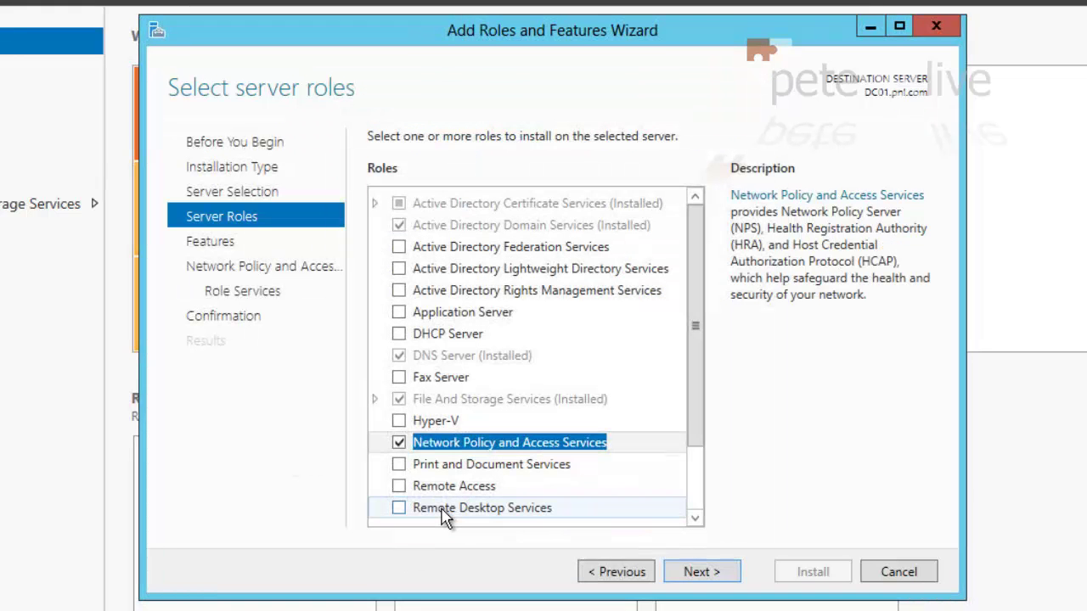
Keep Network Policy Server as the role service, install it, and close the finished wizard
{"action": "left_click", "coordinate": [706, 588]}
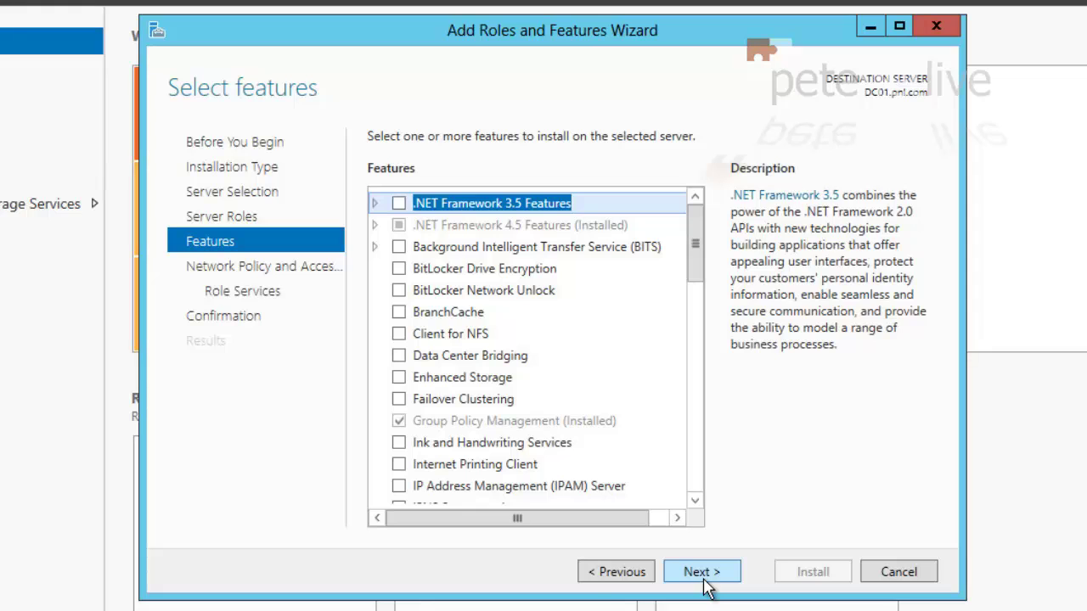
{"action": "left_click", "coordinate": [698, 577]}
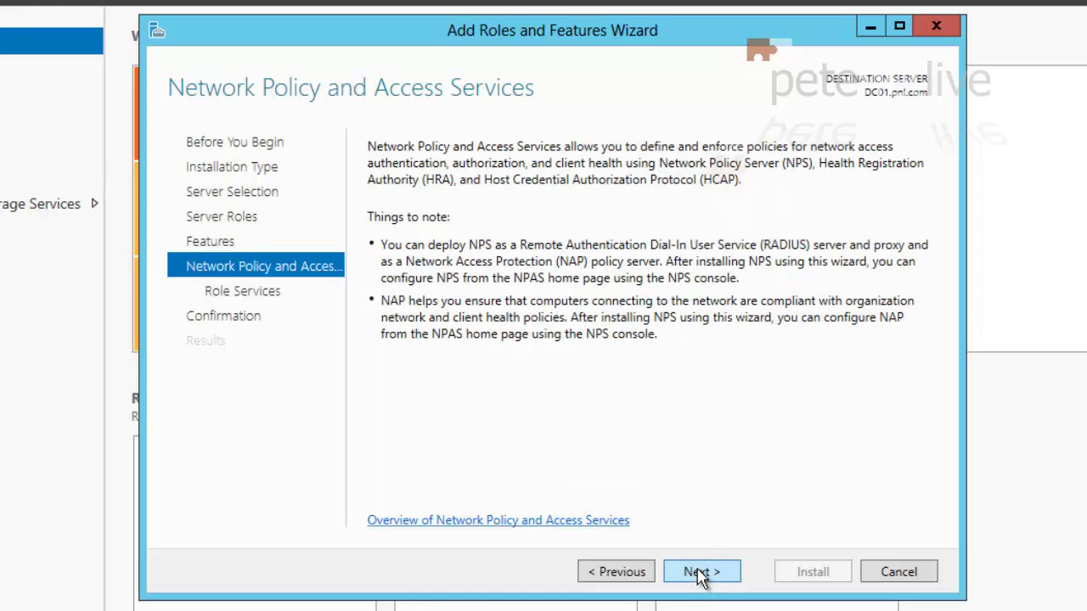
{"action": "left_click", "coordinate": [700, 574]}
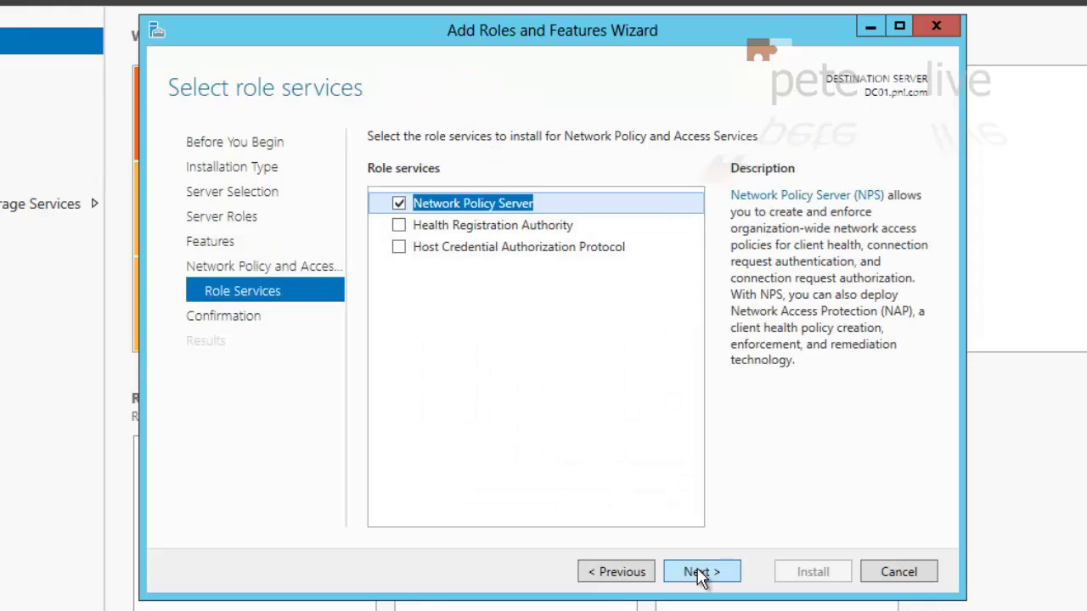
{"action": "left_click", "coordinate": [700, 574]}
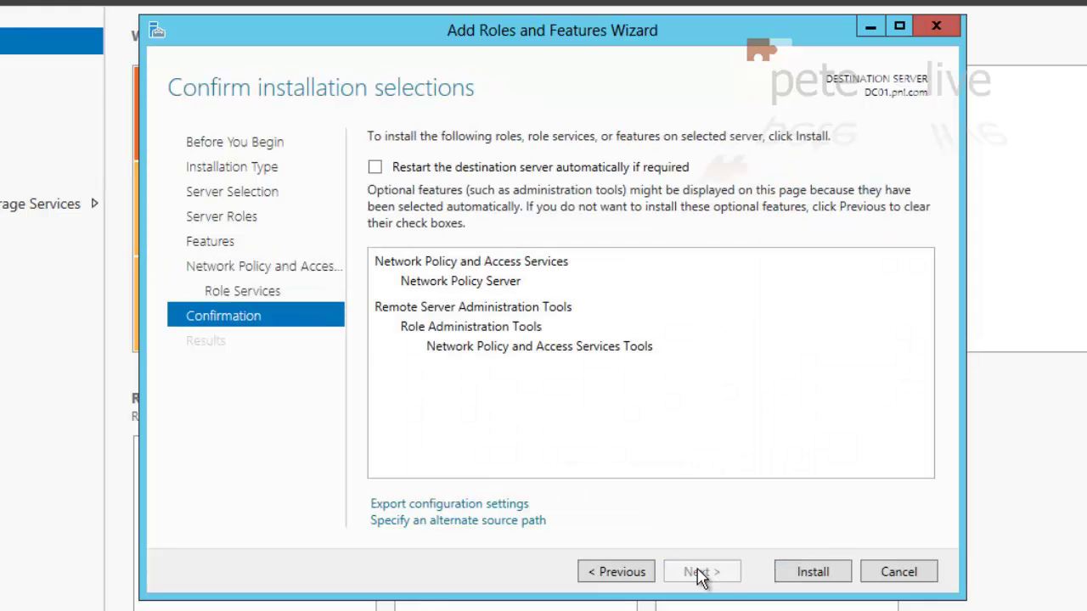
{"action": "left_click", "coordinate": [813, 574]}
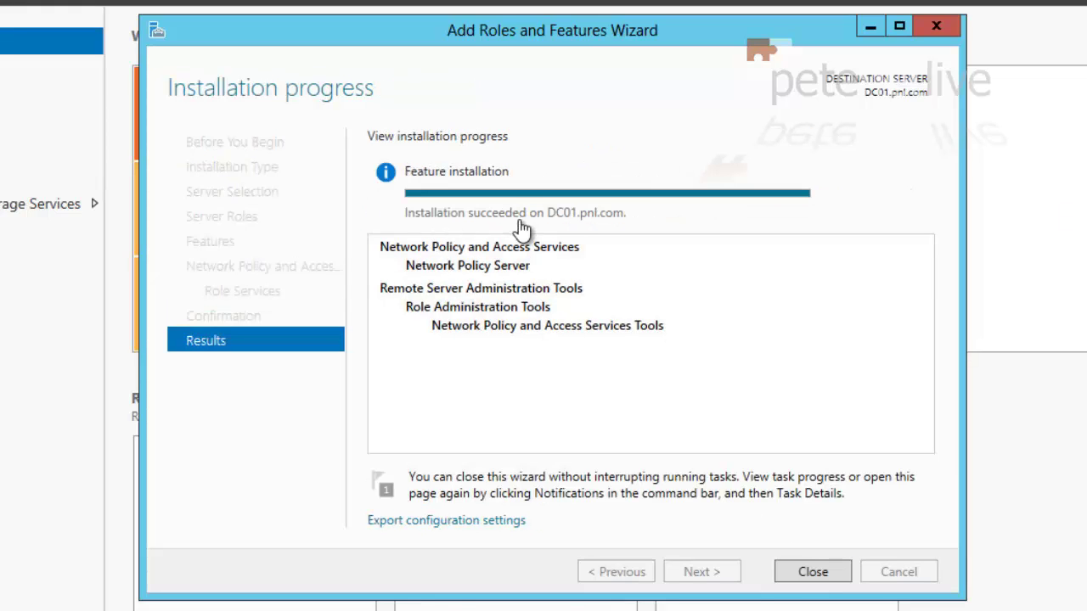
{"action": "left_click", "coordinate": [803, 574]}
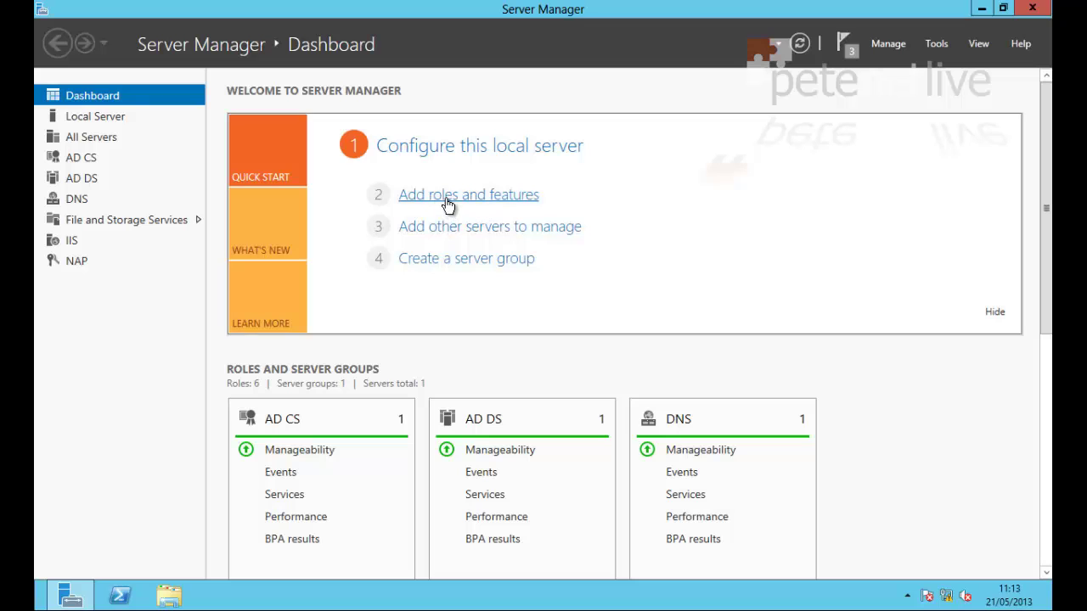
Start another role-based installation on the local server and select Remote Access with its required features
{"action": "left_click", "coordinate": [447, 205]}
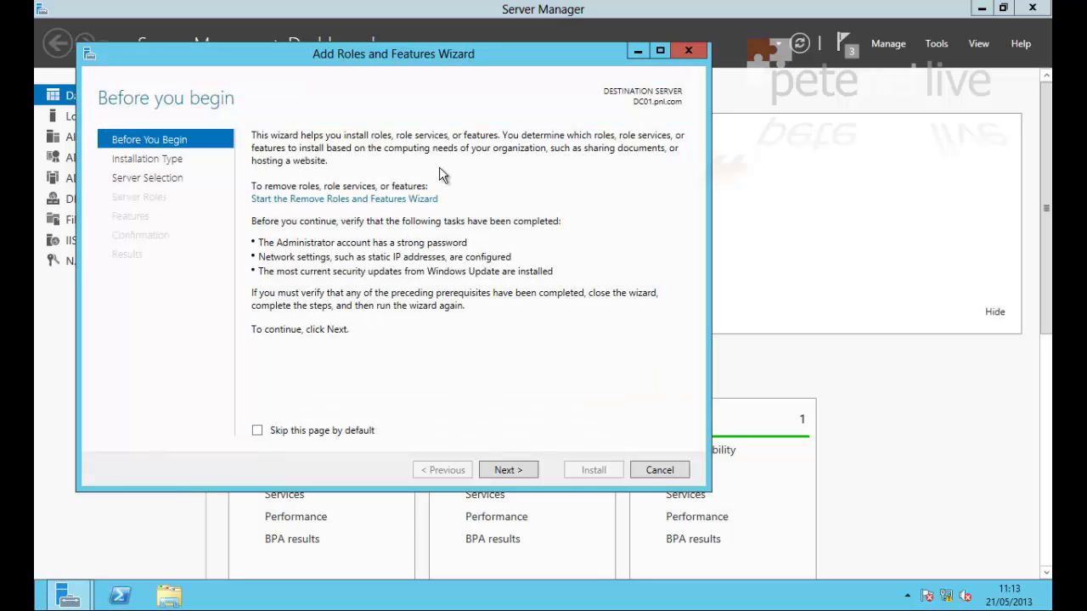
{"action": "left_click_drag", "start_coordinate": [368, 51], "coordinate": [557, 91]}
{"action": "left_click", "coordinate": [639, 490]}
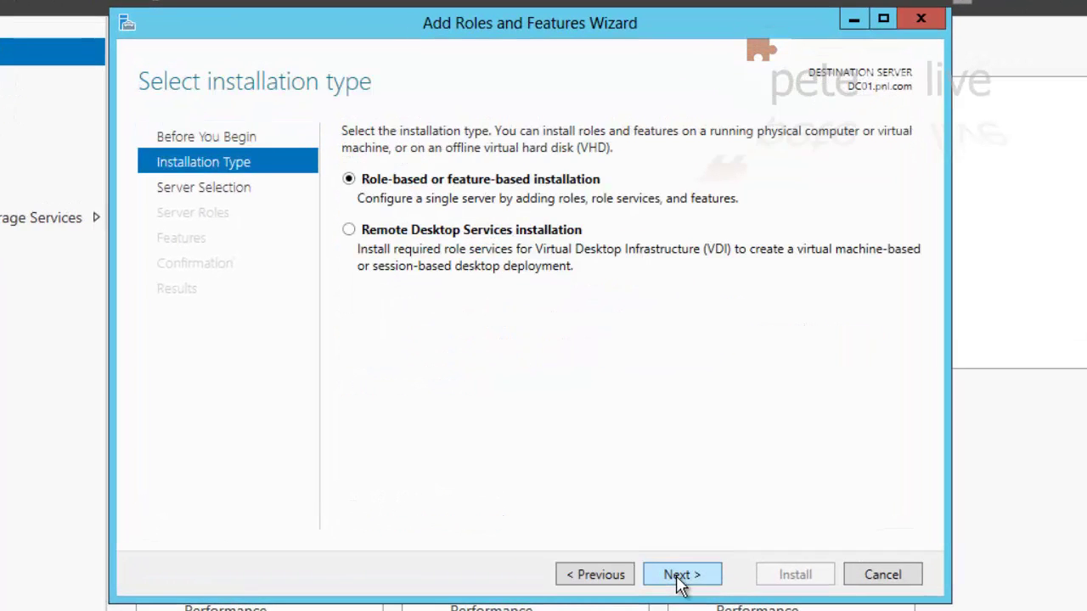
{"action": "left_click", "coordinate": [679, 575]}
{"action": "left_click", "coordinate": [679, 575]}
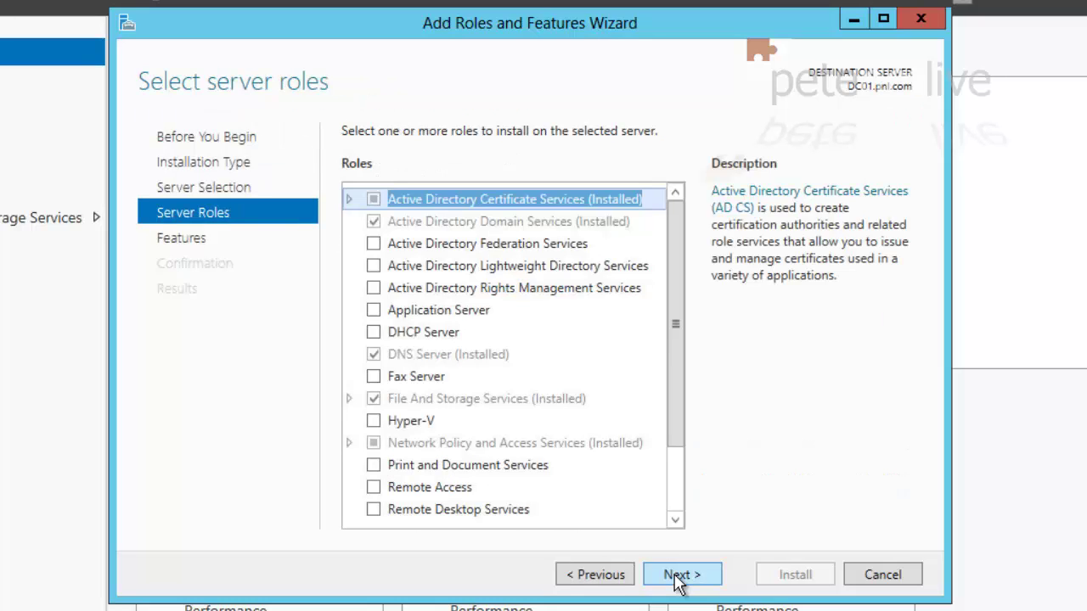
{"action": "left_click", "coordinate": [379, 489]}
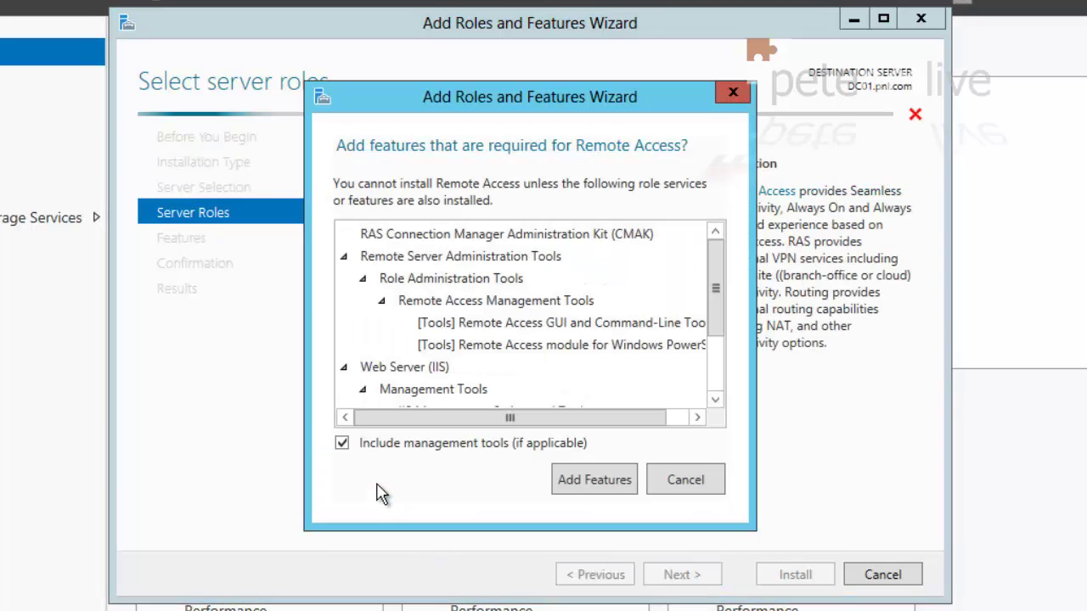
{"action": "left_click", "coordinate": [599, 484]}
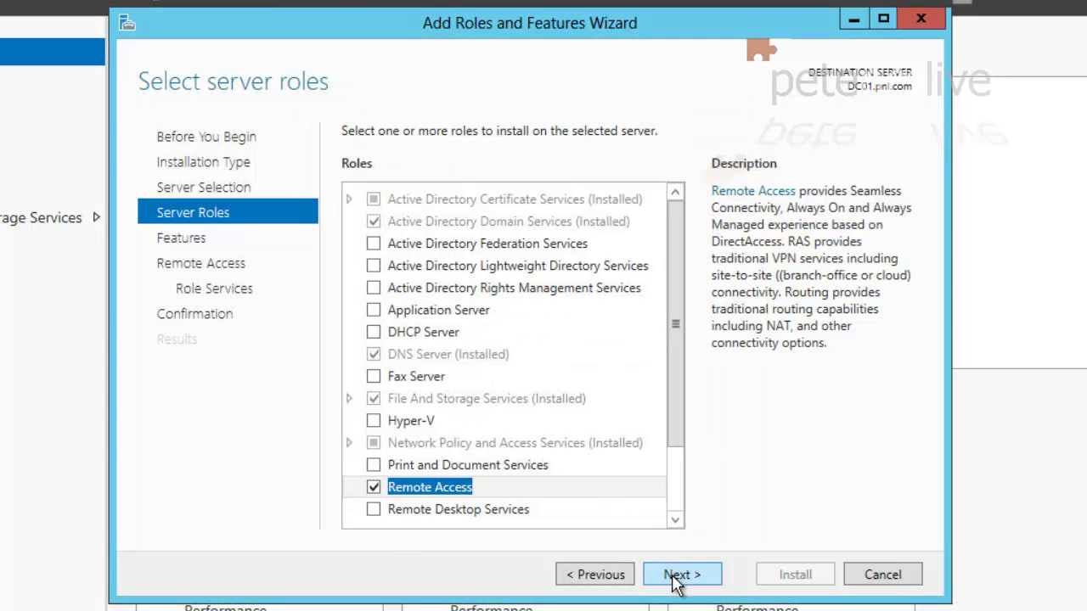
Add the Routing role service alongside DirectAccess and VPN, install, and close the wizard
{"action": "left_click", "coordinate": [677, 582]}
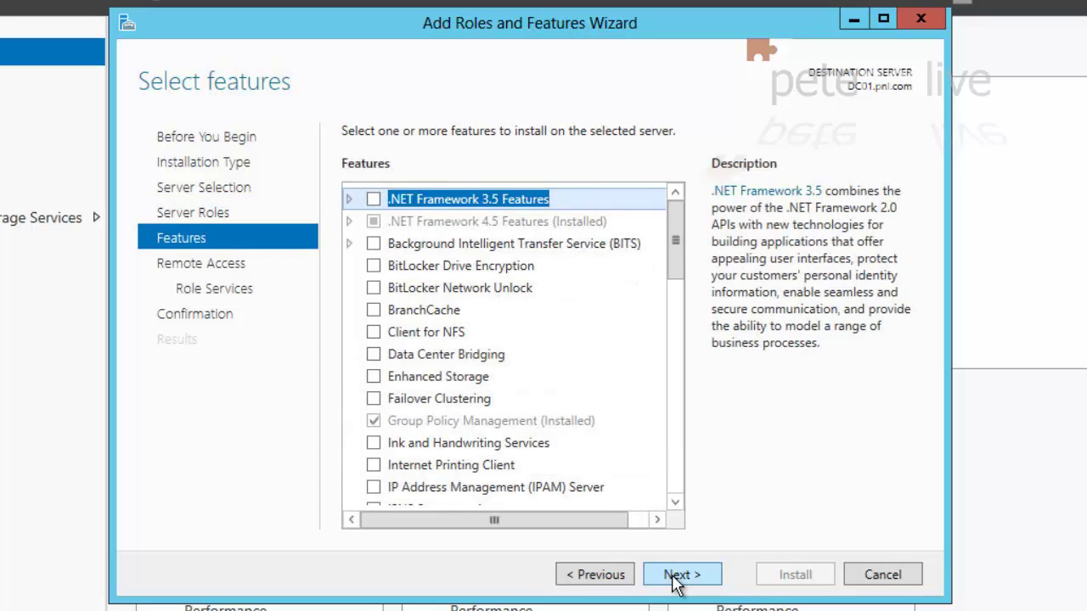
{"action": "left_click", "coordinate": [677, 583]}
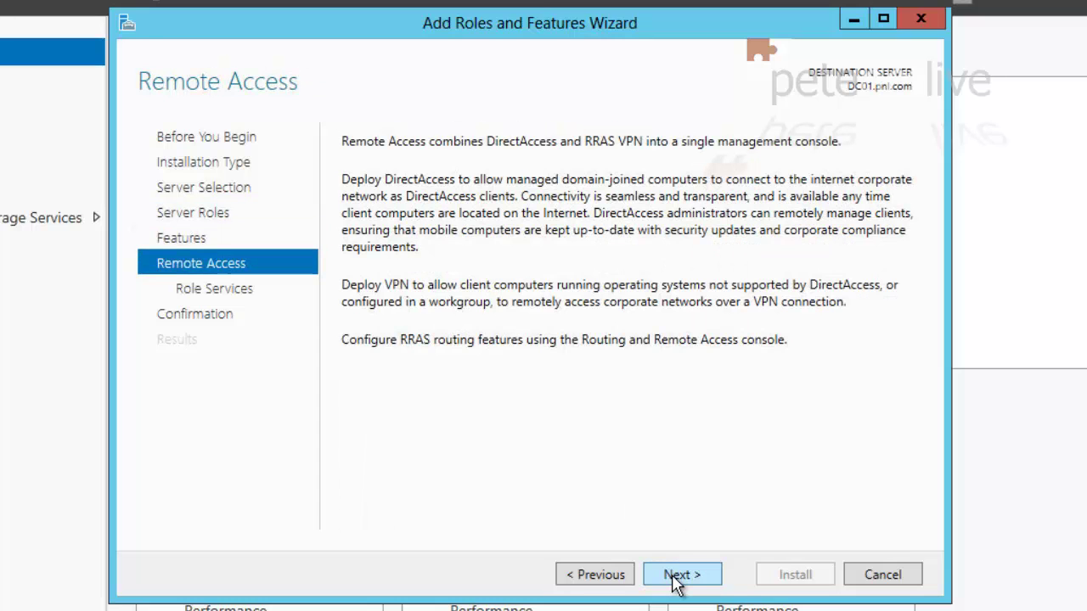
{"action": "left_click", "coordinate": [677, 583]}
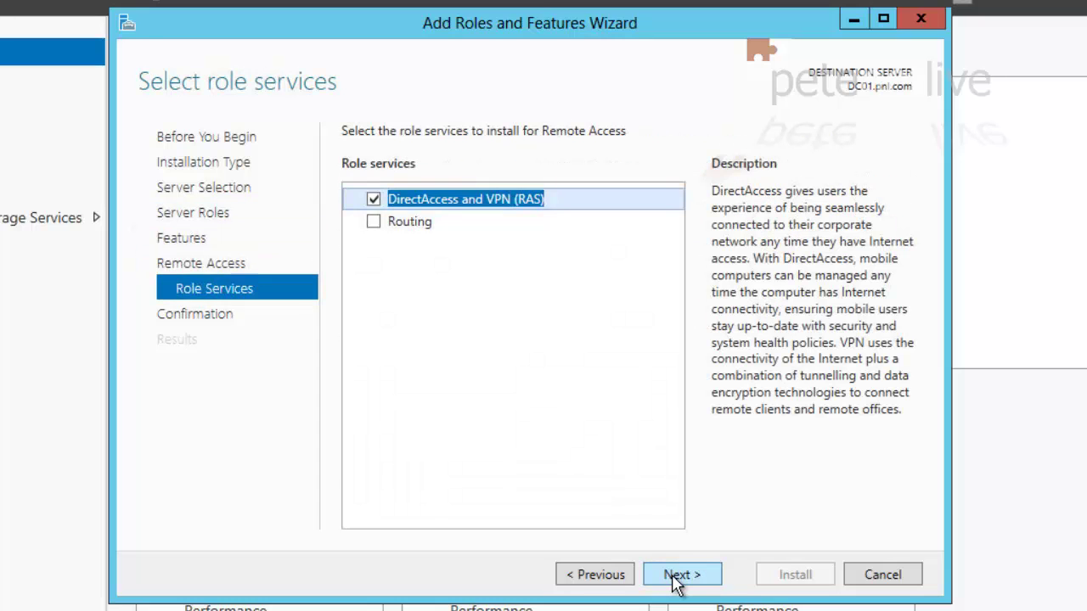
{"action": "left_click", "coordinate": [374, 222]}
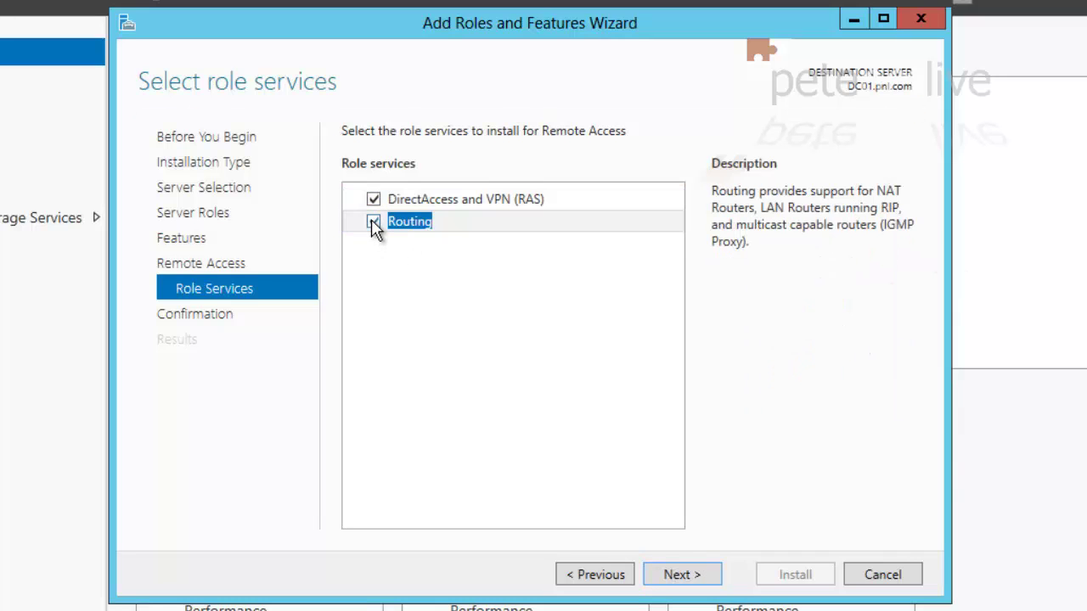
{"action": "left_click", "coordinate": [682, 584]}
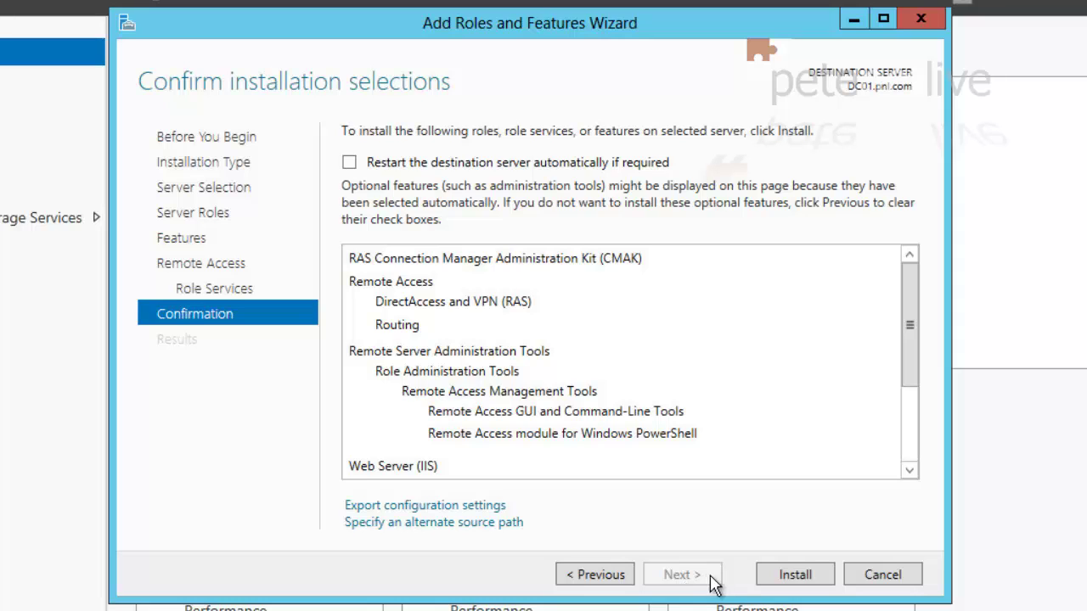
{"action": "left_click", "coordinate": [794, 576]}
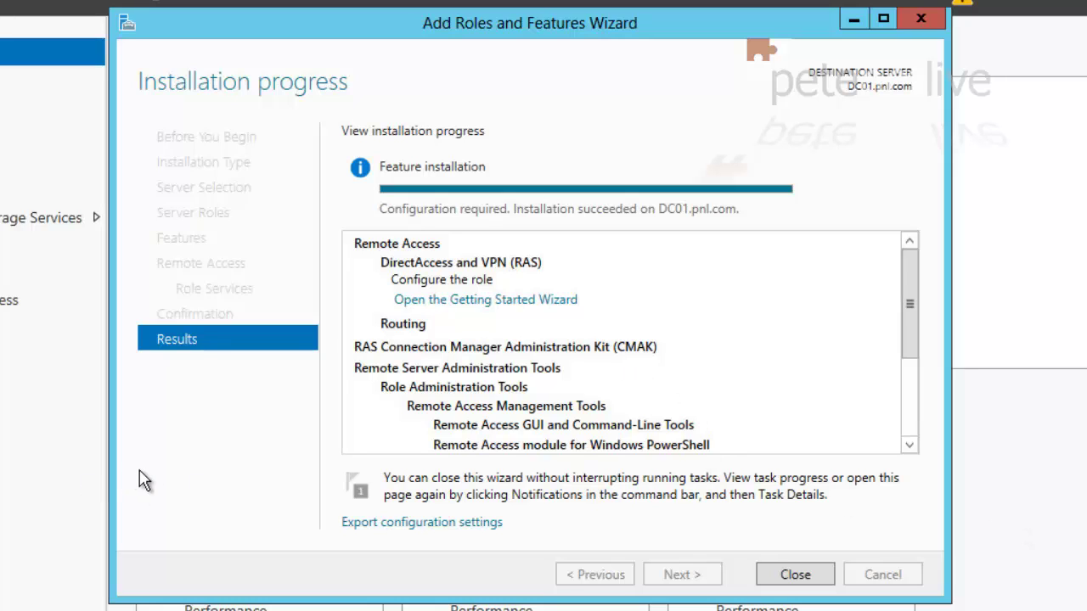
{"action": "left_click", "coordinate": [795, 575]}
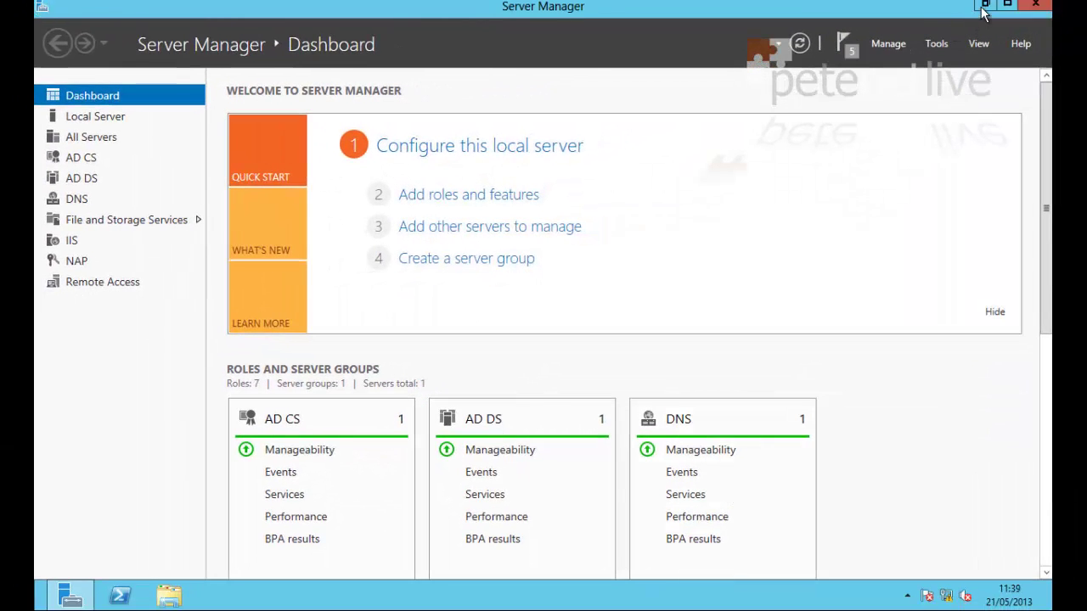
Minimize Server Manager, cancel the Remote Access Getting Started Wizard, and bring up Run
{"action": "left_click", "coordinate": [982, 10]}
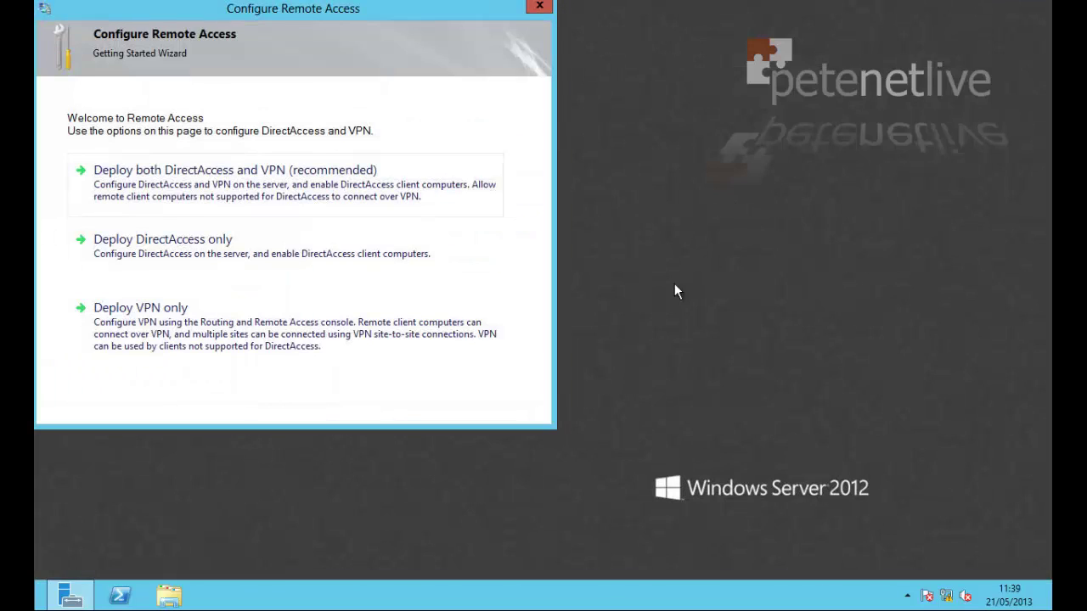
{"action": "left_click", "coordinate": [538, 7]}
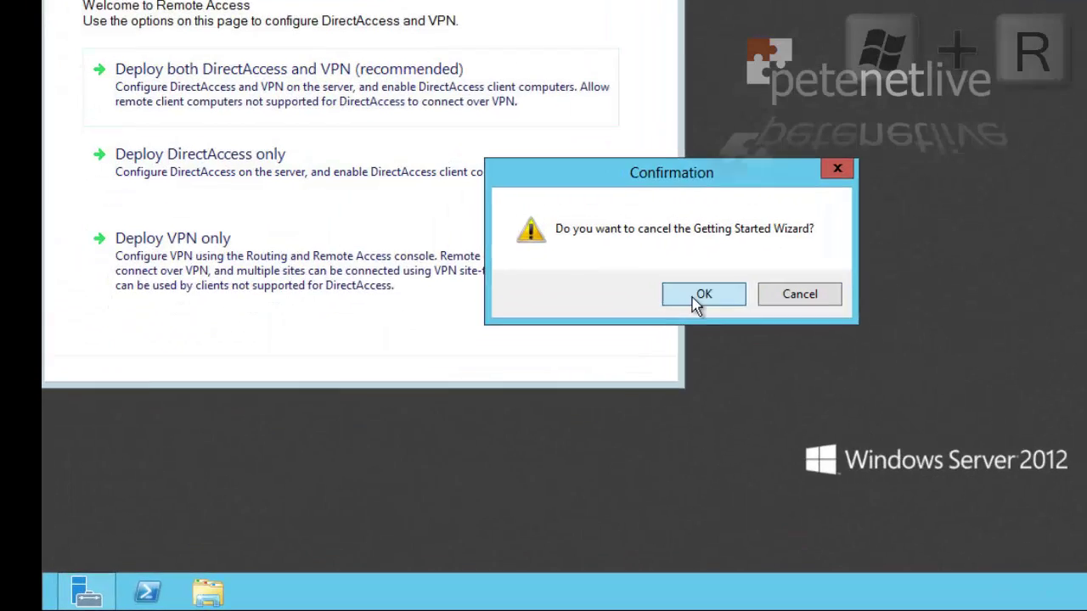
{"action": "left_click", "coordinate": [573, 352]}
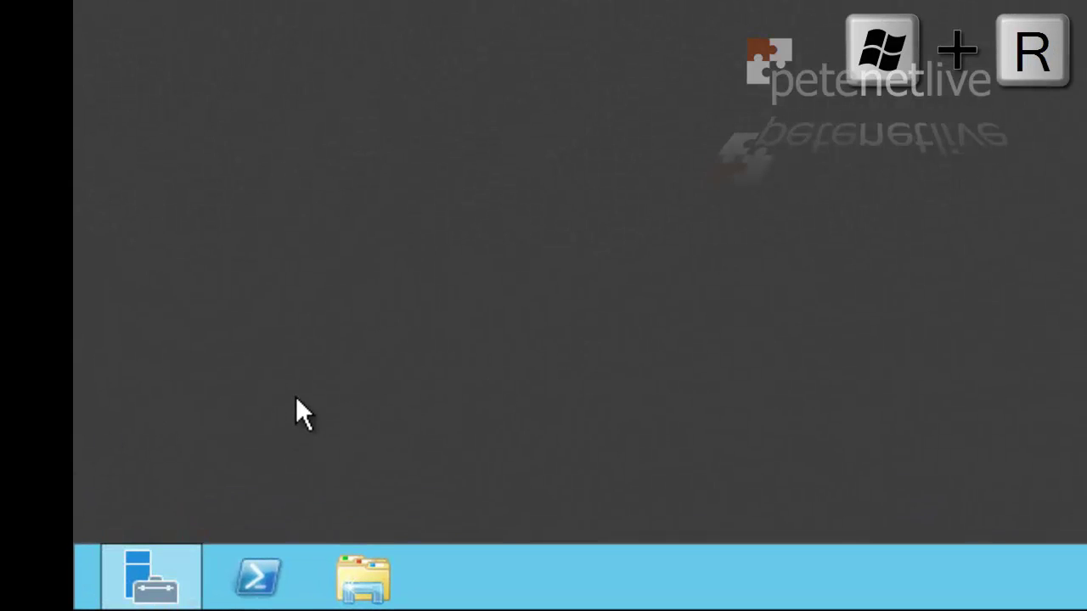
{"action": "key", "text": "super+r"}
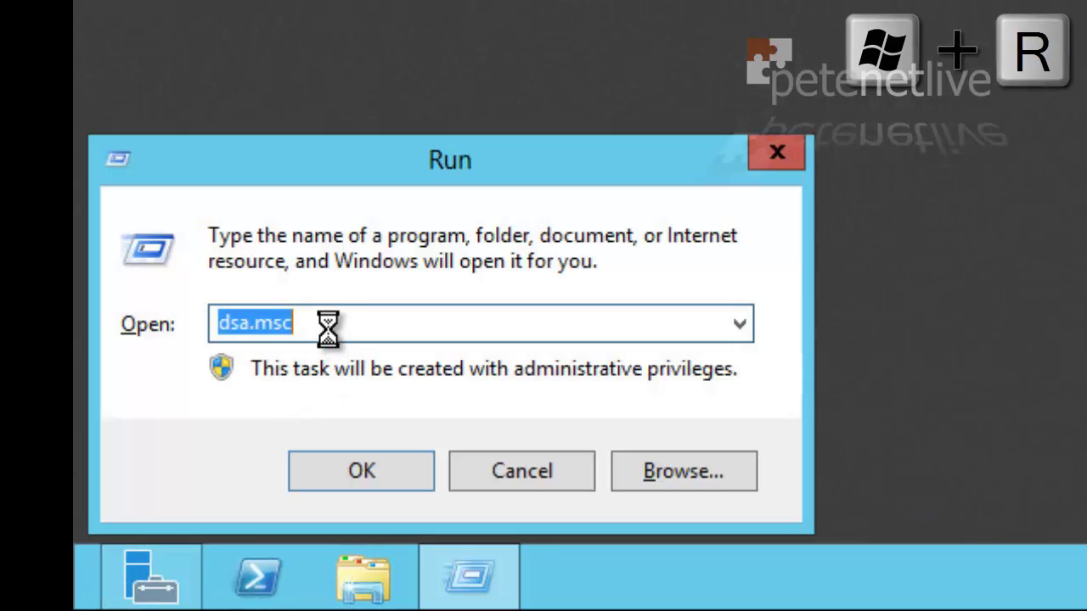
Launch mmc and add the Certificates snap-in for the local computer account
{"action": "type", "text": "m"}
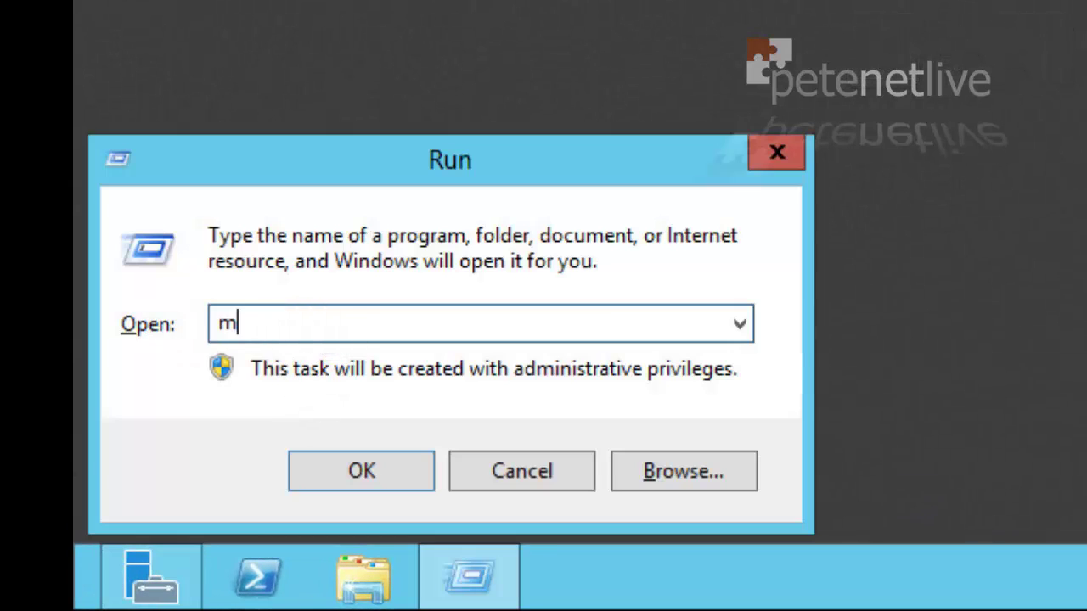
{"action": "type", "text": "mc"}
{"action": "key", "text": "Return"}
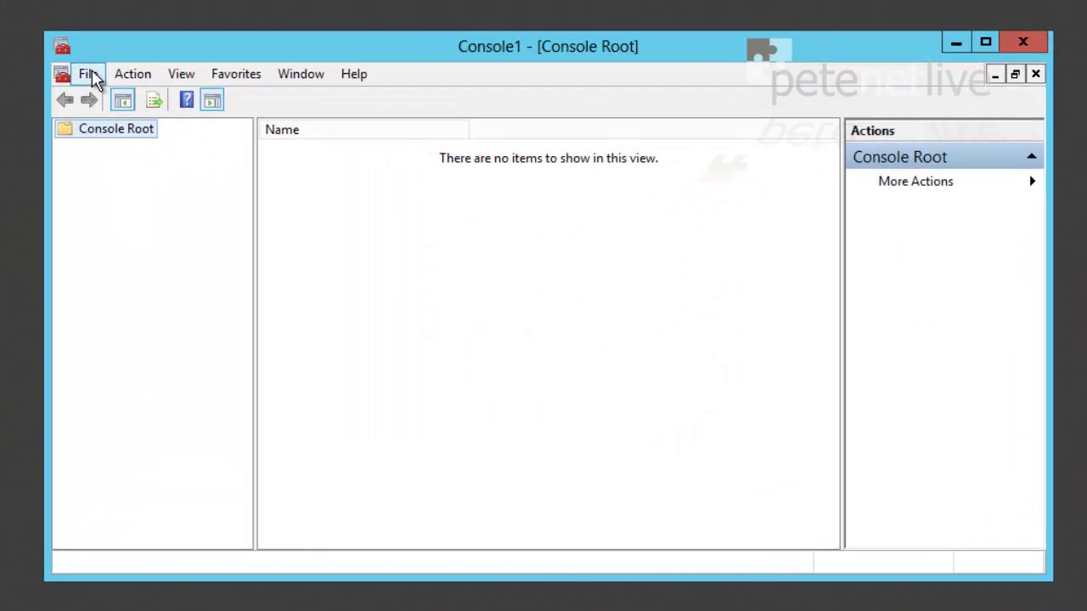
{"action": "left_click", "coordinate": [170, 136]}
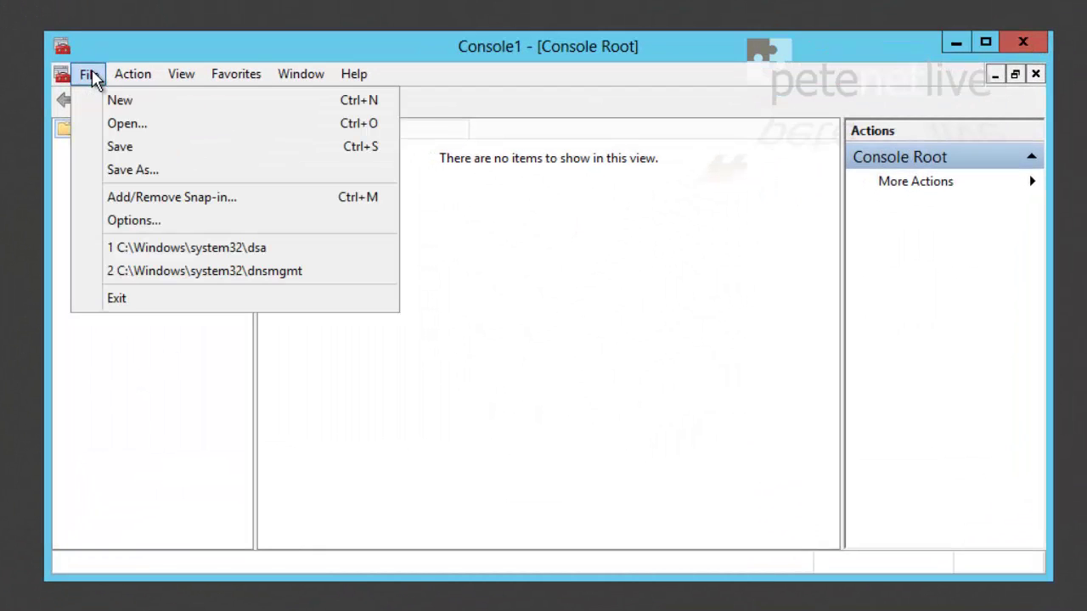
{"action": "left_click", "coordinate": [138, 197]}
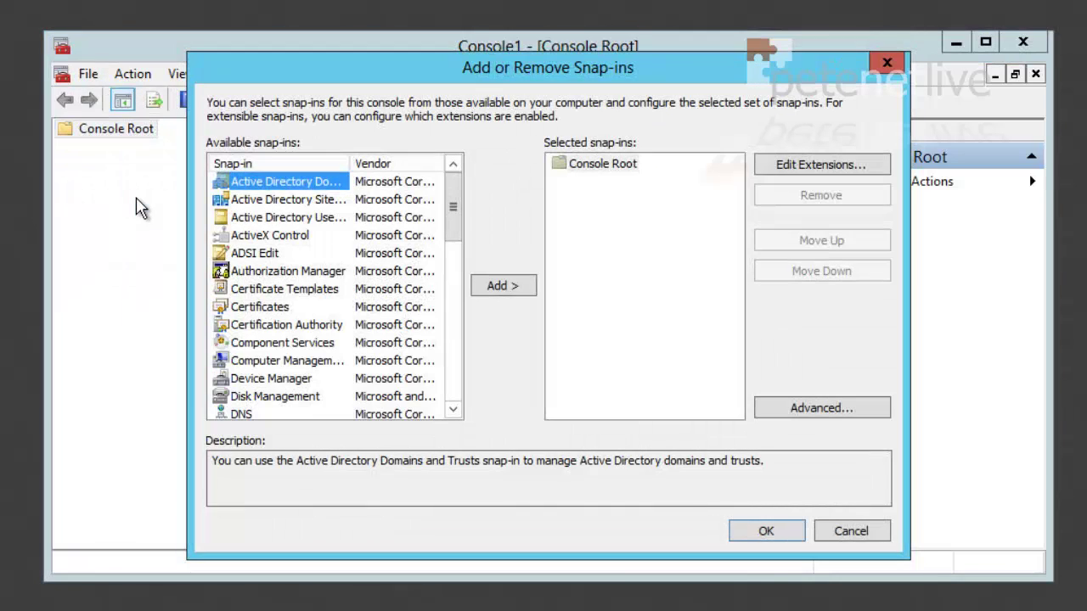
{"action": "left_click", "coordinate": [246, 306]}
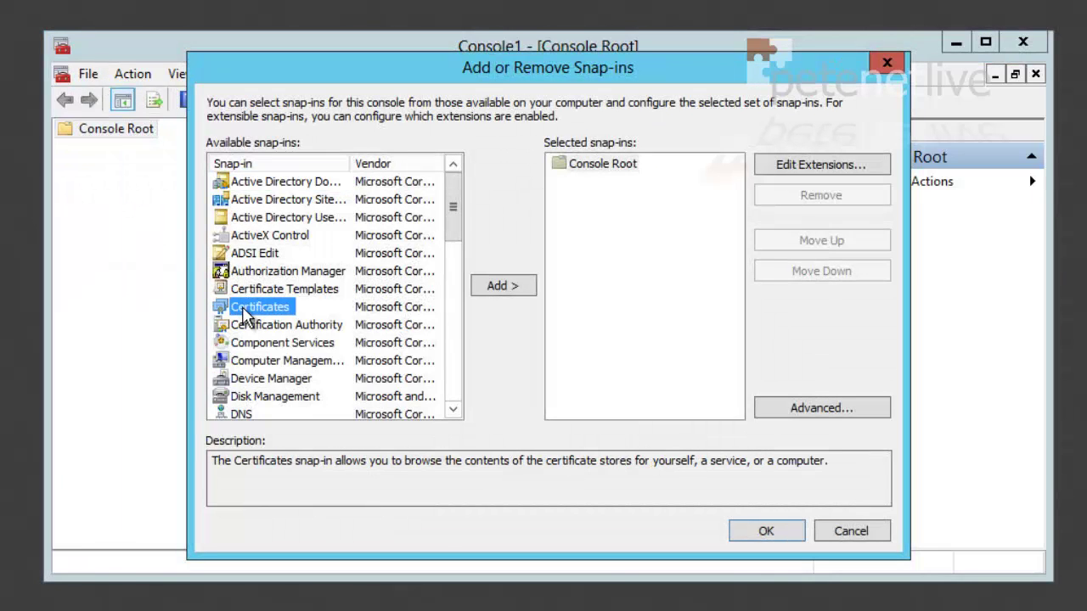
{"action": "left_click", "coordinate": [488, 290]}
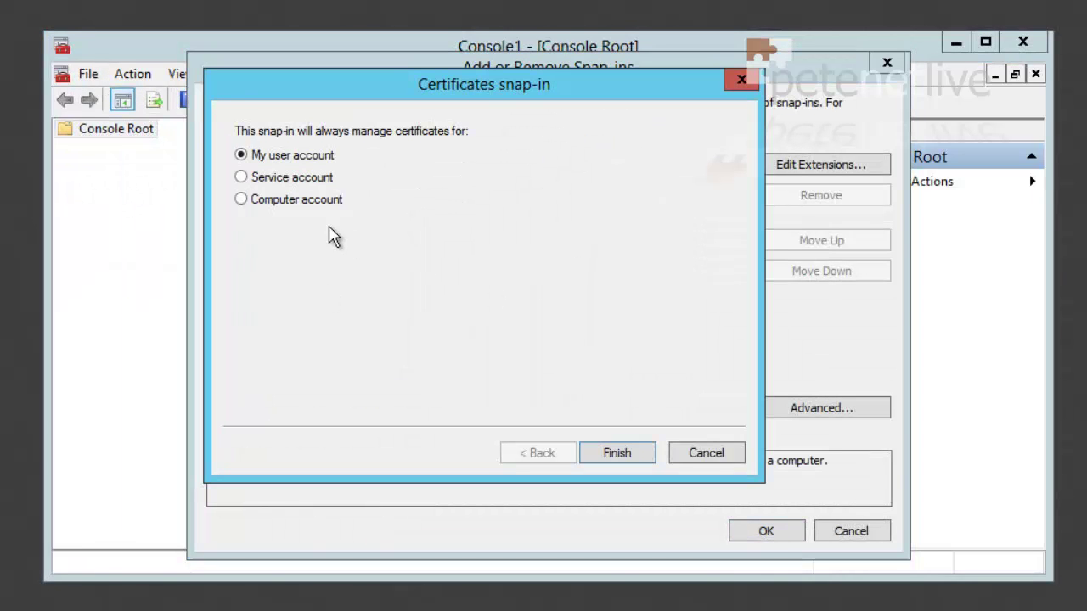
{"action": "left_click", "coordinate": [242, 200]}
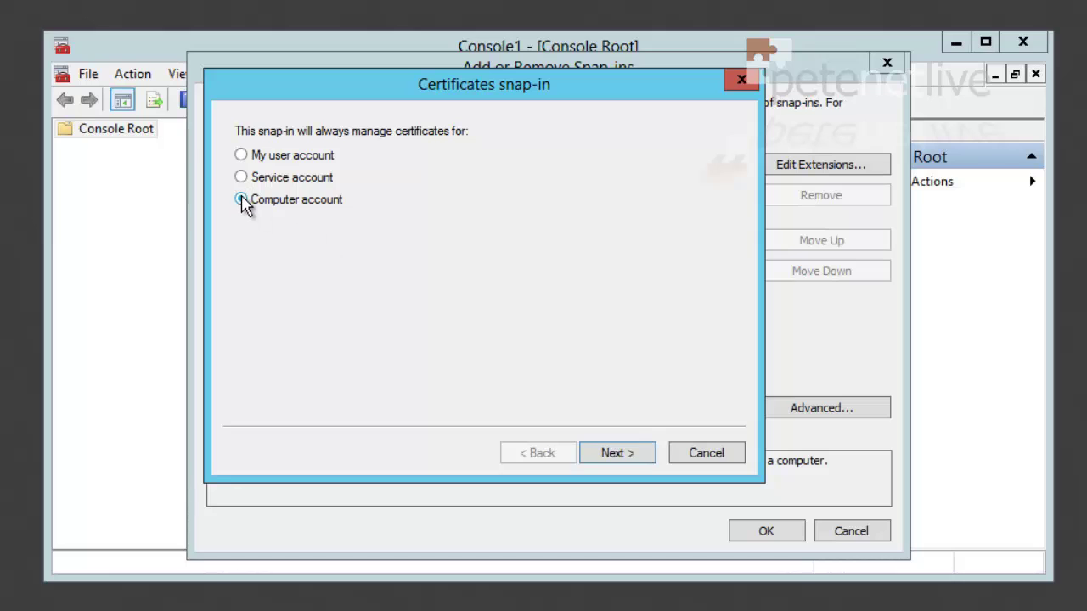
{"action": "left_click", "coordinate": [613, 454]}
{"action": "left_click", "coordinate": [616, 454]}
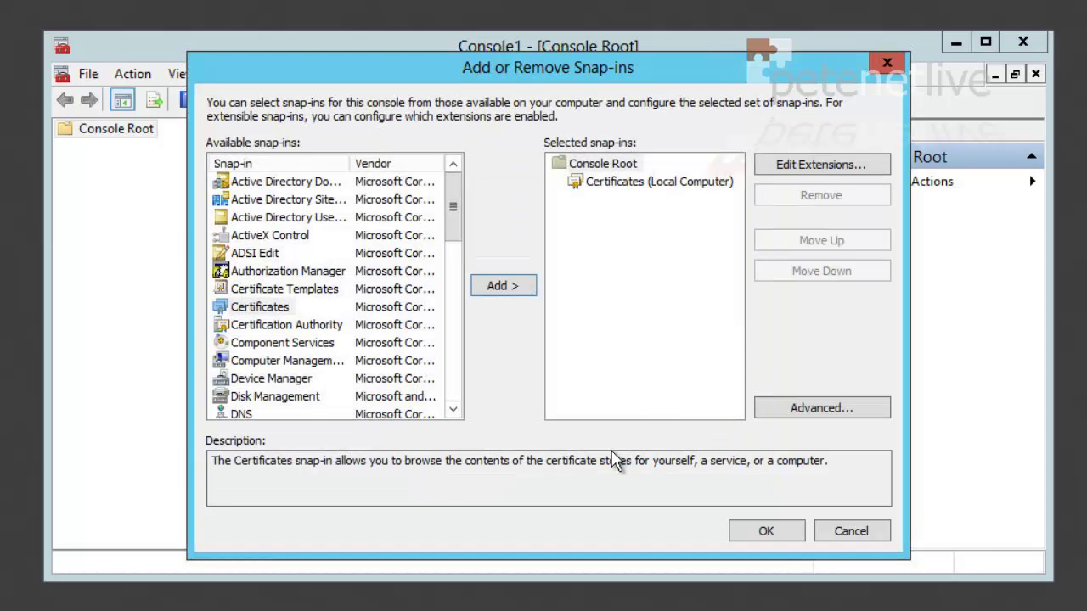
{"action": "left_click", "coordinate": [771, 533]}
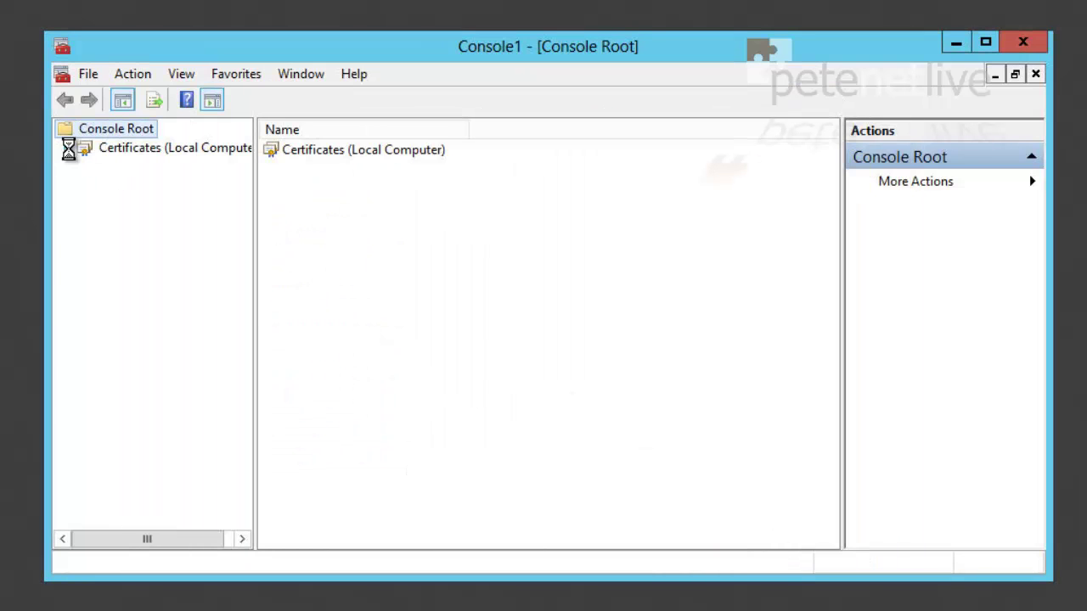
Expand Certificates (Local Computer), select Personal, and choose All Tasks > Request New Certificate
{"action": "left_click", "coordinate": [67, 150]}
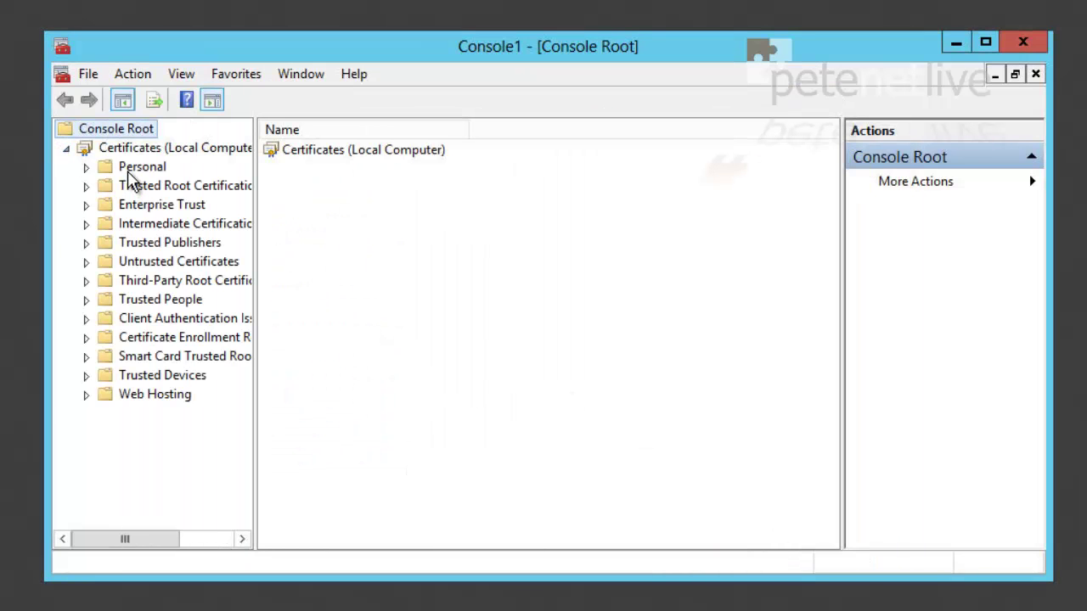
{"action": "double_click", "coordinate": [345, 49]}
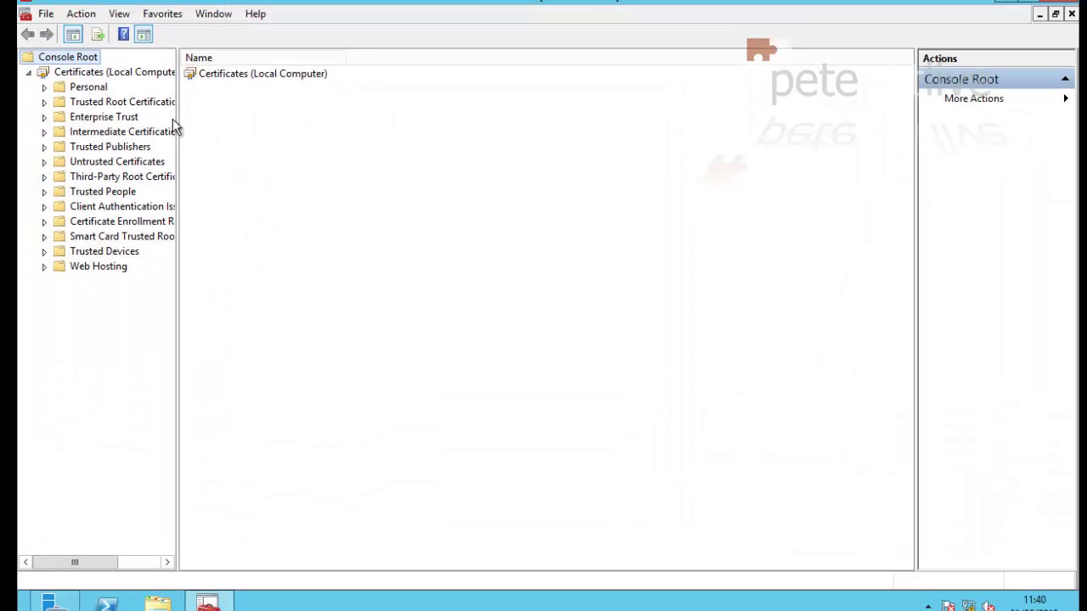
{"action": "left_click_drag", "start_coordinate": [176, 120], "coordinate": [294, 126]}
{"action": "left_click", "coordinate": [103, 98]}
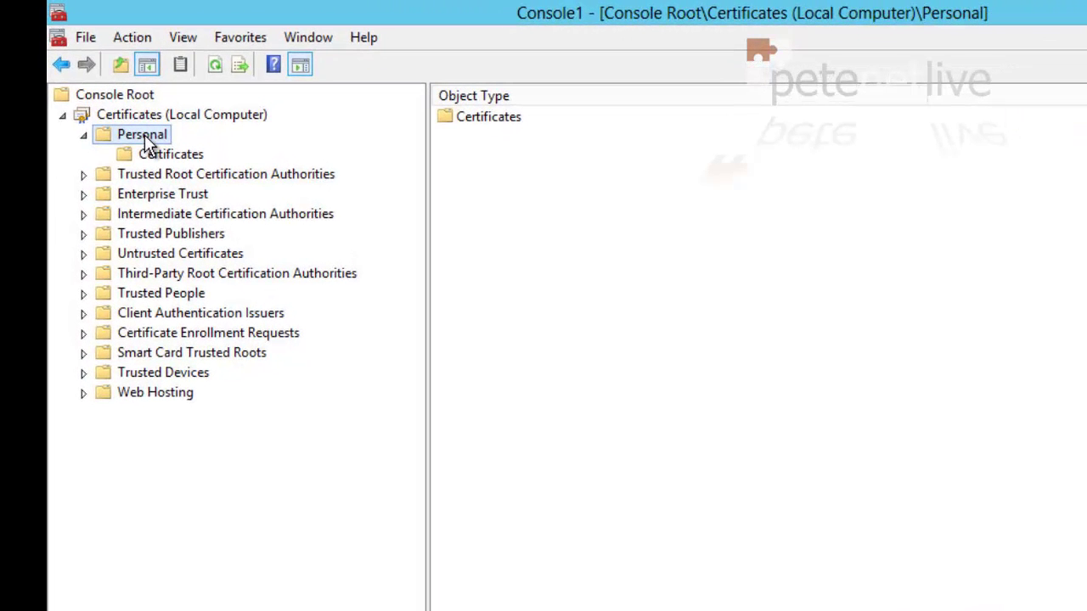
{"action": "right_click", "coordinate": [549, 248]}
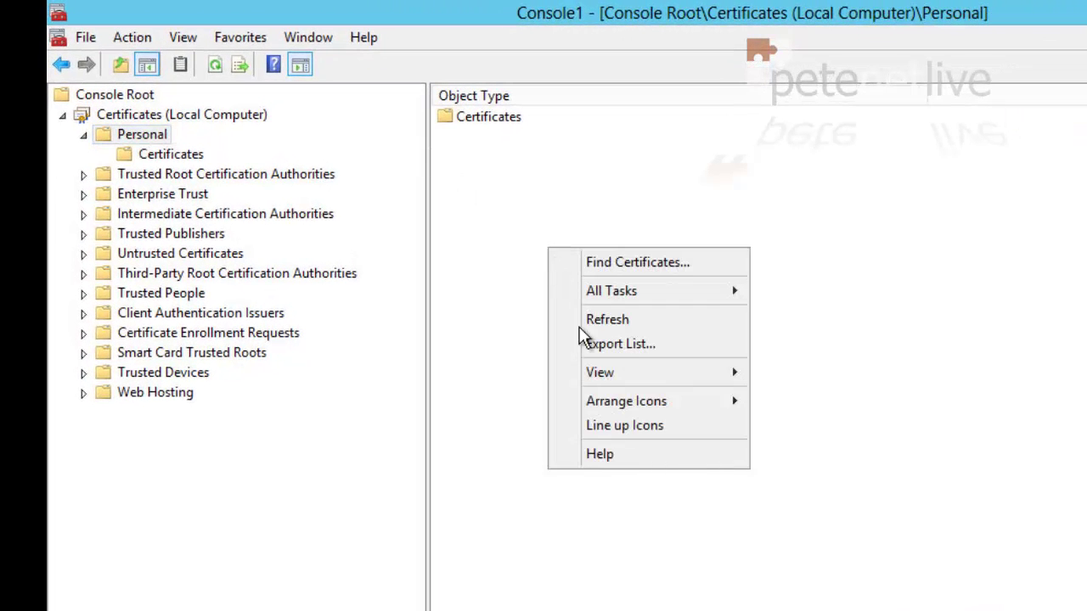
{"action": "mouse_move", "coordinate": [584, 290]}
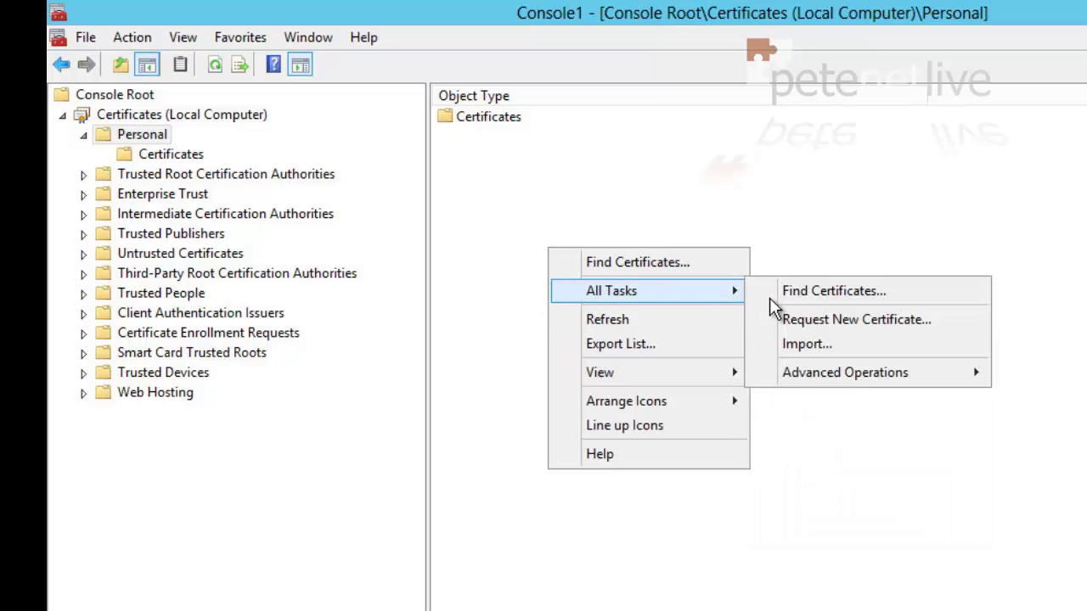
{"action": "left_click", "coordinate": [807, 318]}
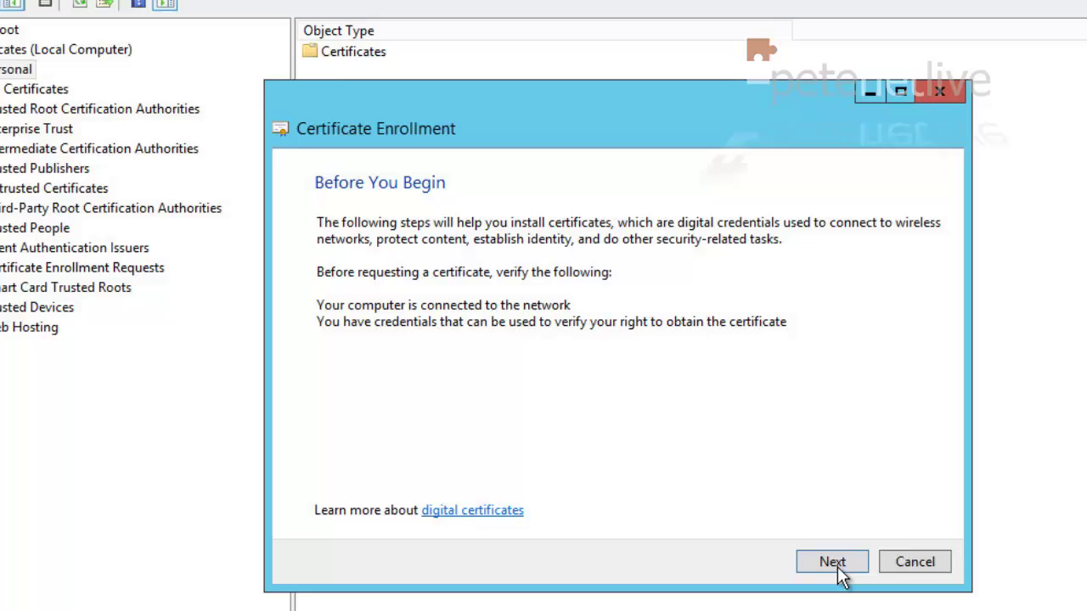
Use the Active Directory Enrollment Policy and open the SSTP-VPN template's missing-information settings
{"action": "left_click", "coordinate": [934, 608]}
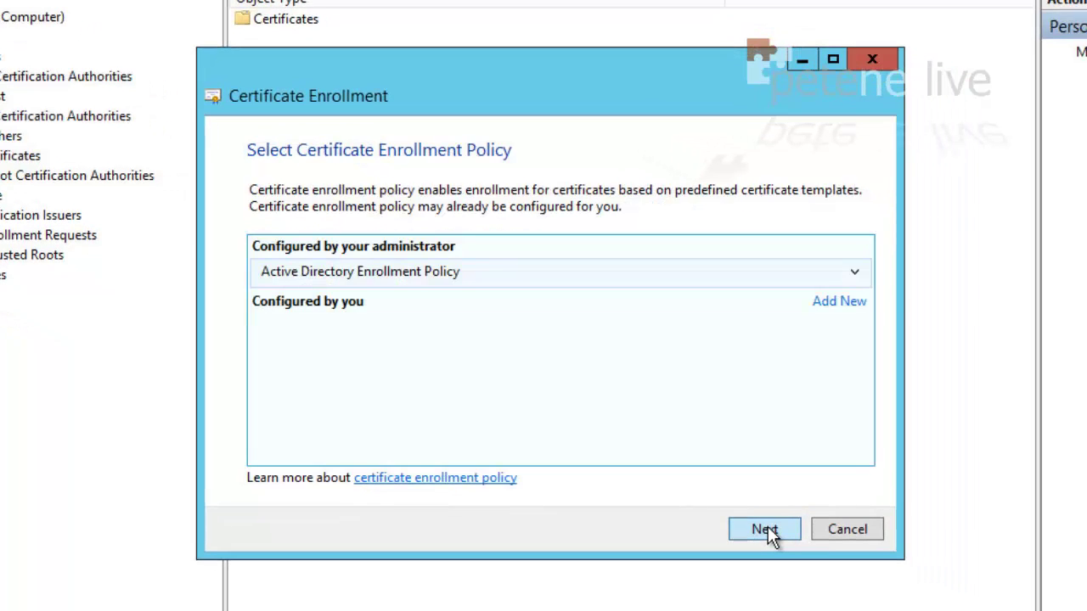
{"action": "left_click", "coordinate": [764, 529]}
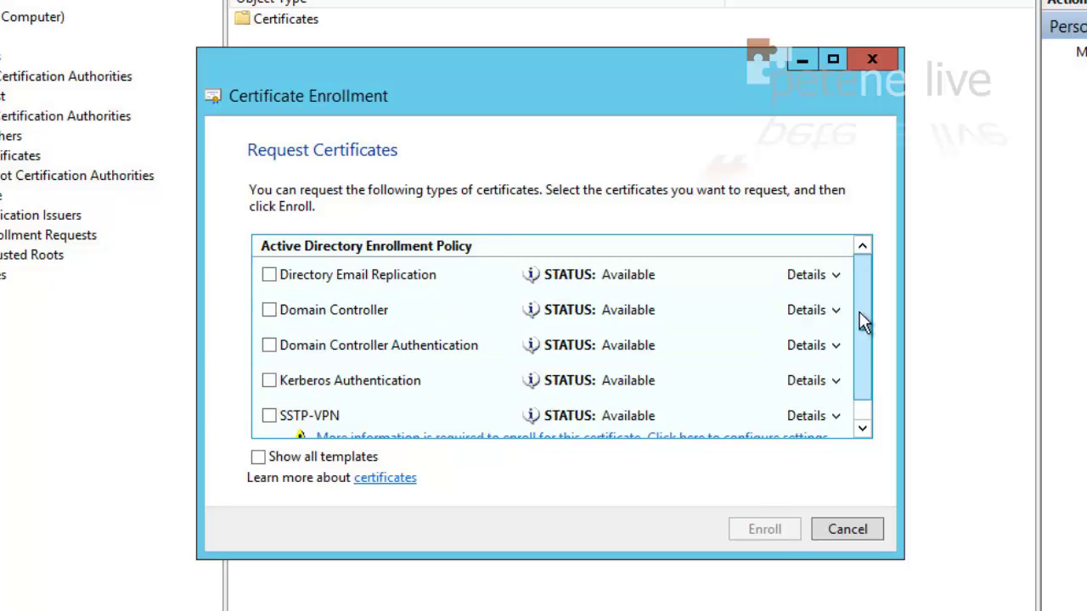
{"action": "left_click_drag", "start_coordinate": [860, 323], "coordinate": [883, 400]}
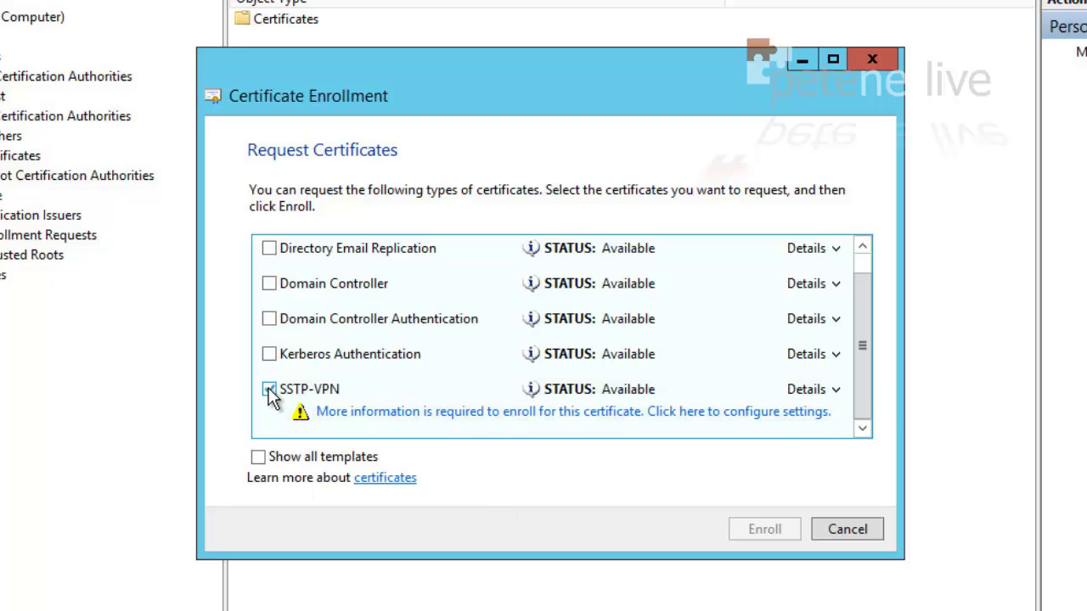
{"action": "left_click", "coordinate": [506, 454]}
Add Common name vpn.pnl.com to the SSTP-VPN certificate subject, apply, and confirm
{"action": "left_click", "coordinate": [499, 412]}
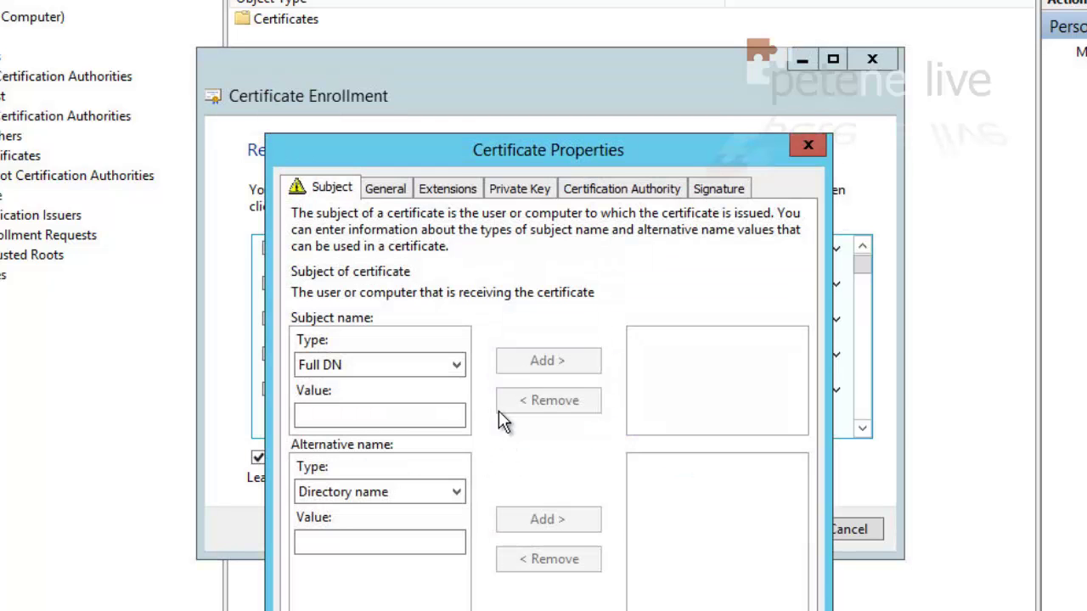
{"action": "left_click", "coordinate": [377, 366]}
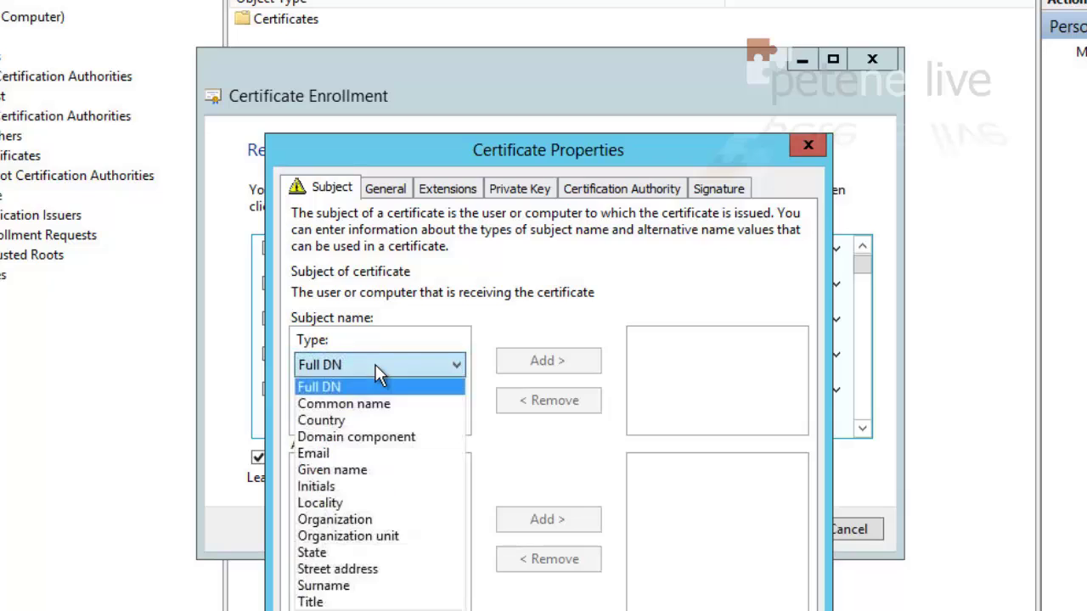
{"action": "left_click", "coordinate": [376, 403]}
{"action": "left_click", "coordinate": [343, 414]}
{"action": "type", "text": "vp"}
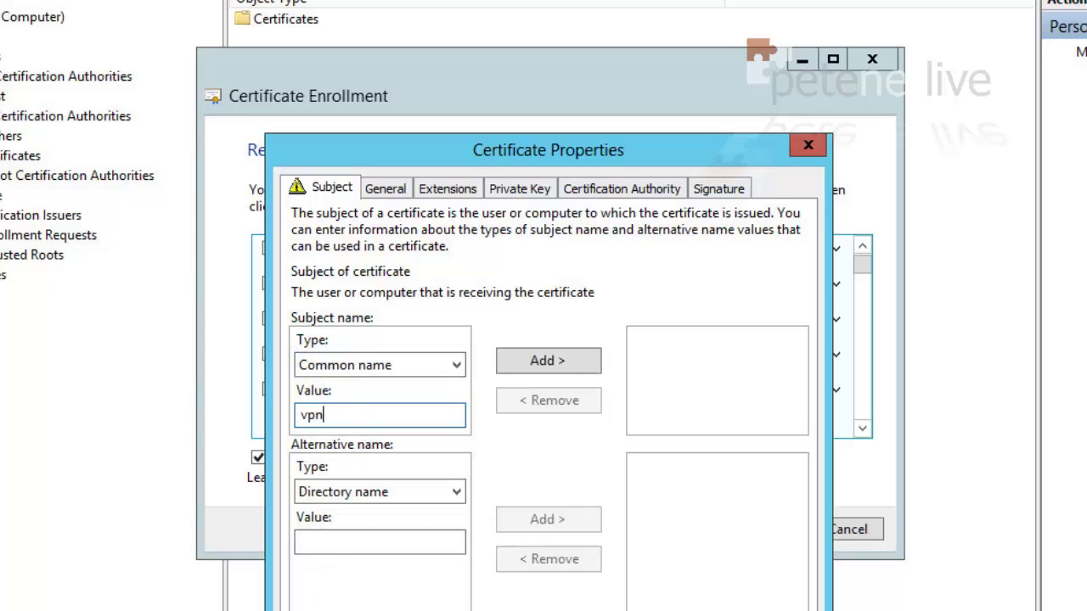
{"action": "type", "text": "n.pnl"}
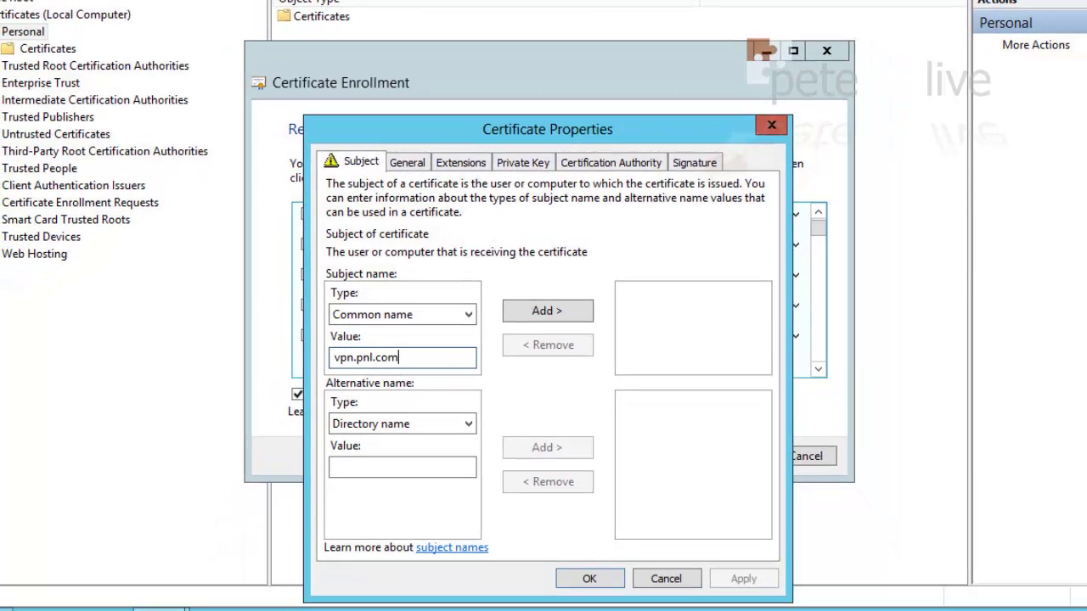
{"action": "type", "text": ".com"}
{"action": "left_click", "coordinate": [532, 313]}
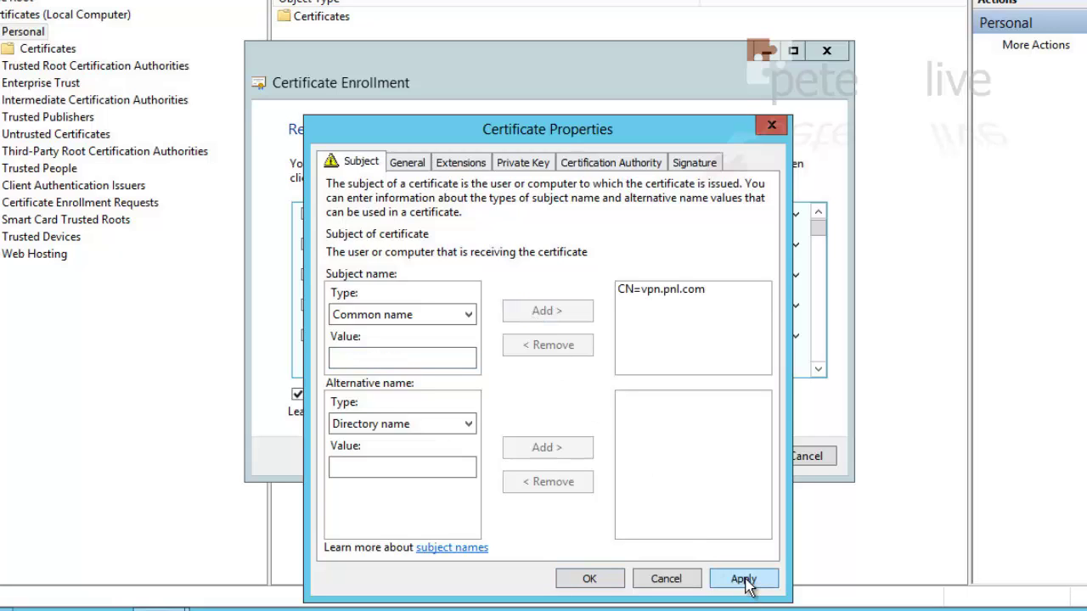
{"action": "left_click", "coordinate": [747, 582]}
{"action": "left_click", "coordinate": [589, 579]}
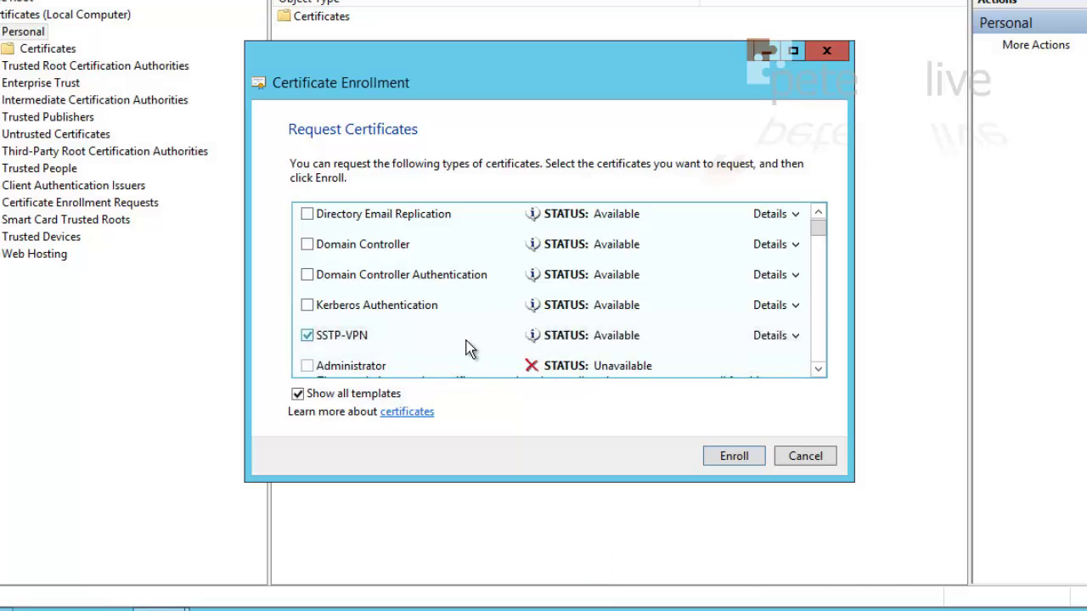
With SSTP-VPN ticked, enroll the certificate, finish the wizard, and close the console
{"action": "left_click", "coordinate": [371, 344]}
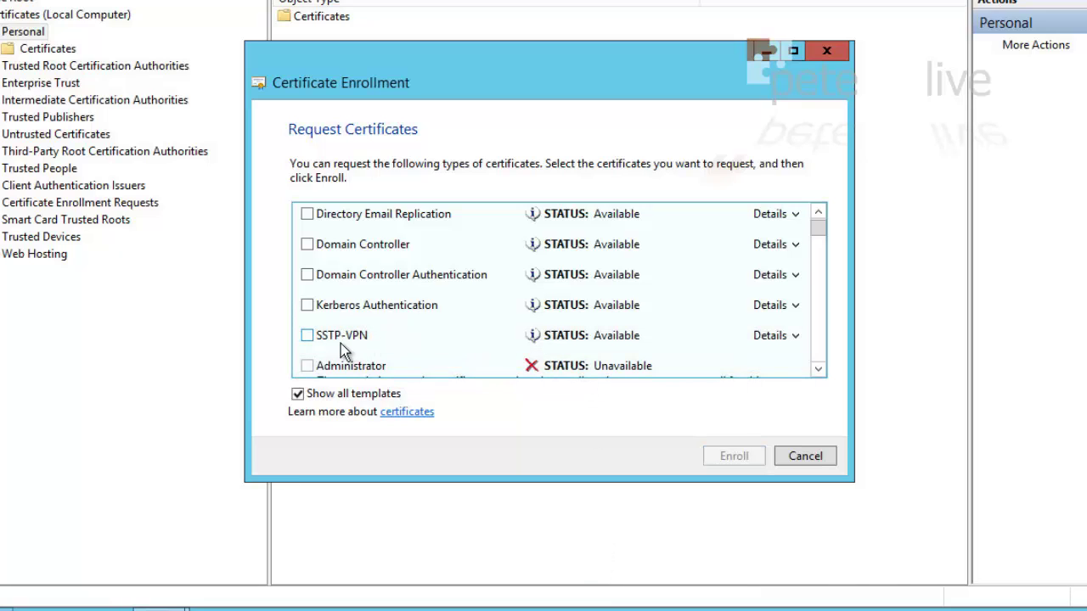
{"action": "left_click", "coordinate": [310, 339]}
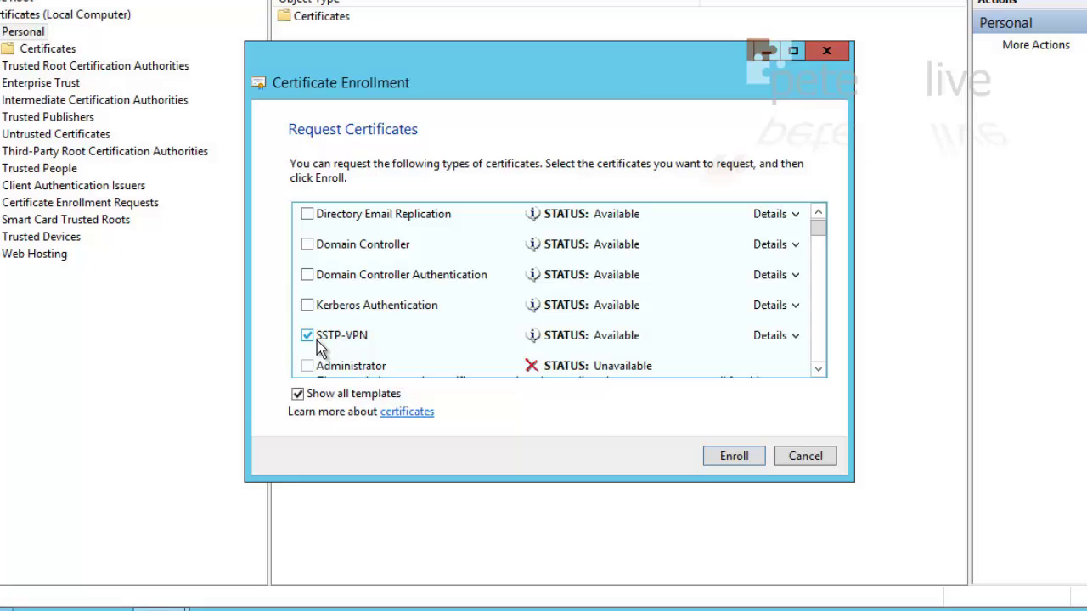
{"action": "left_click", "coordinate": [749, 456]}
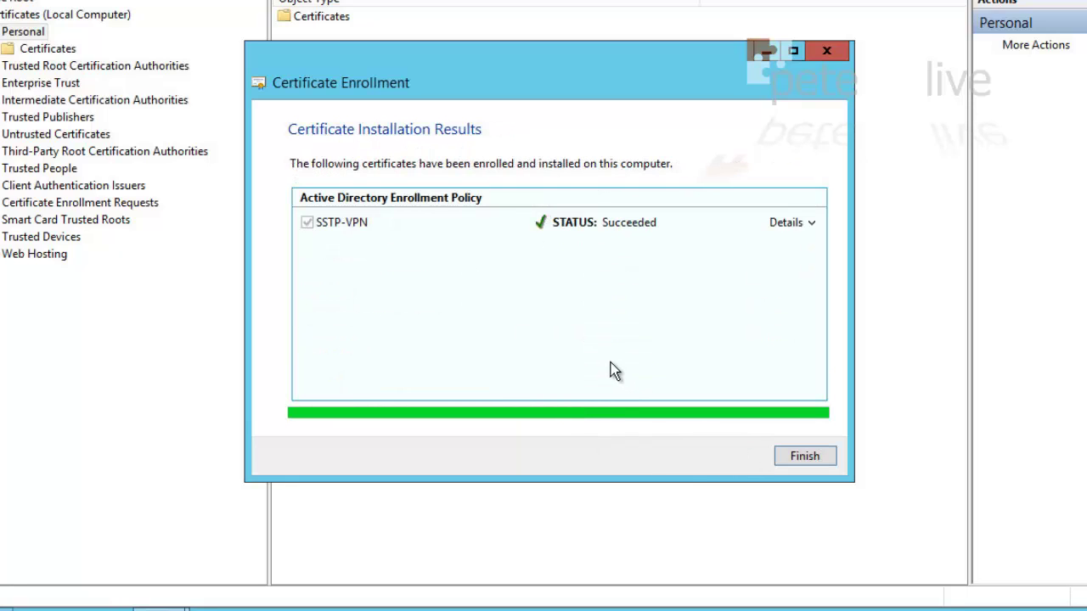
{"action": "left_click", "coordinate": [805, 456]}
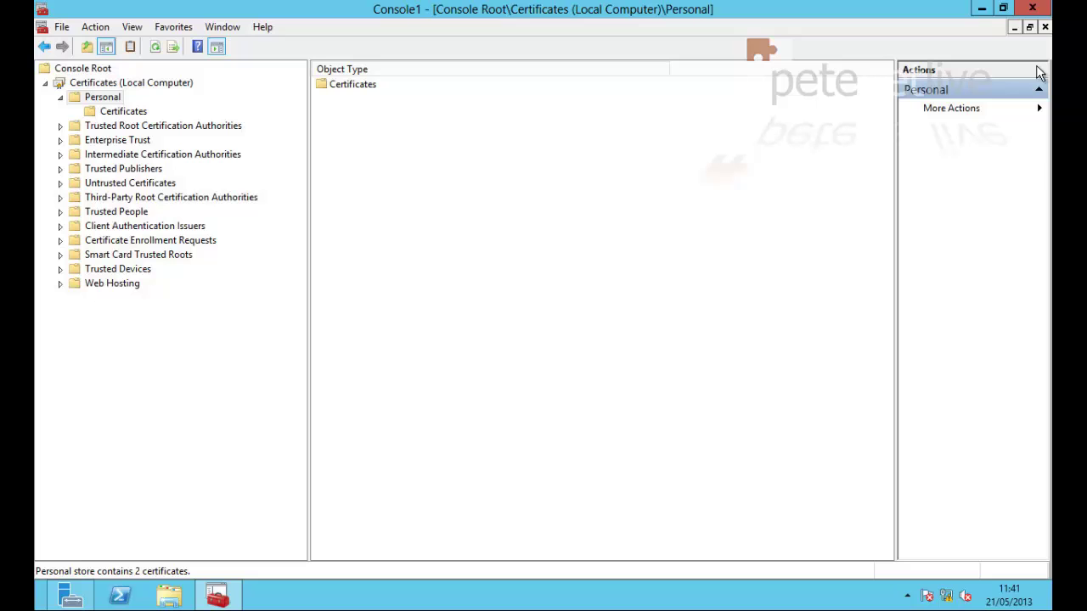
{"action": "left_click", "coordinate": [1032, 7]}
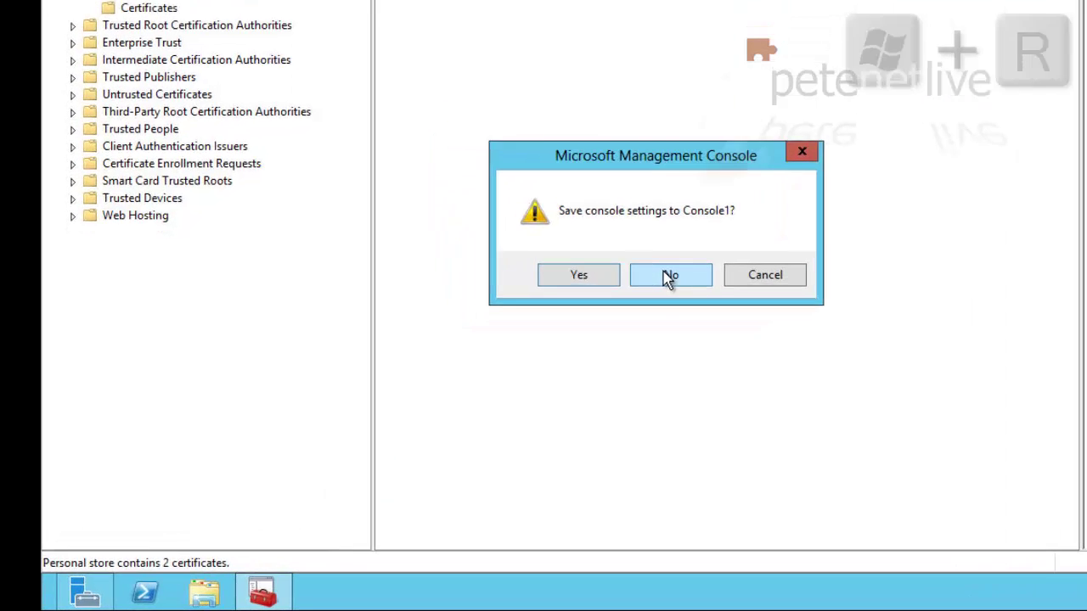
Discard the console settings, launch rrasmgmt.msc maximized, and right-click DC01 (local)
{"action": "left_click", "coordinate": [553, 334]}
{"action": "key", "text": "super+r"}
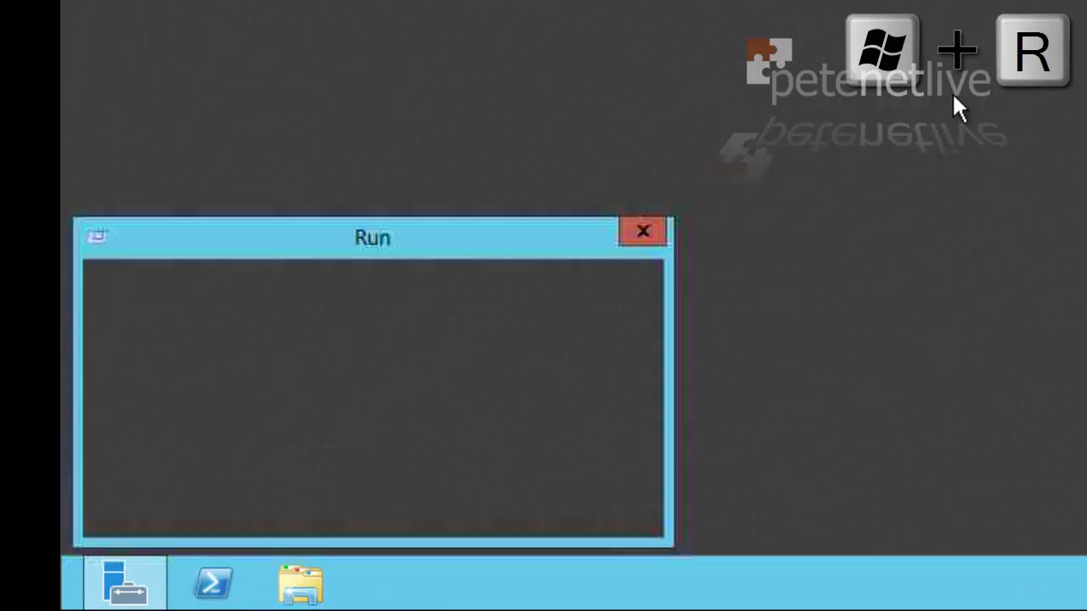
{"action": "left_click_drag", "start_coordinate": [235, 371], "coordinate": [163, 381]}
{"action": "type", "text": "rrasmgmt.msc"}
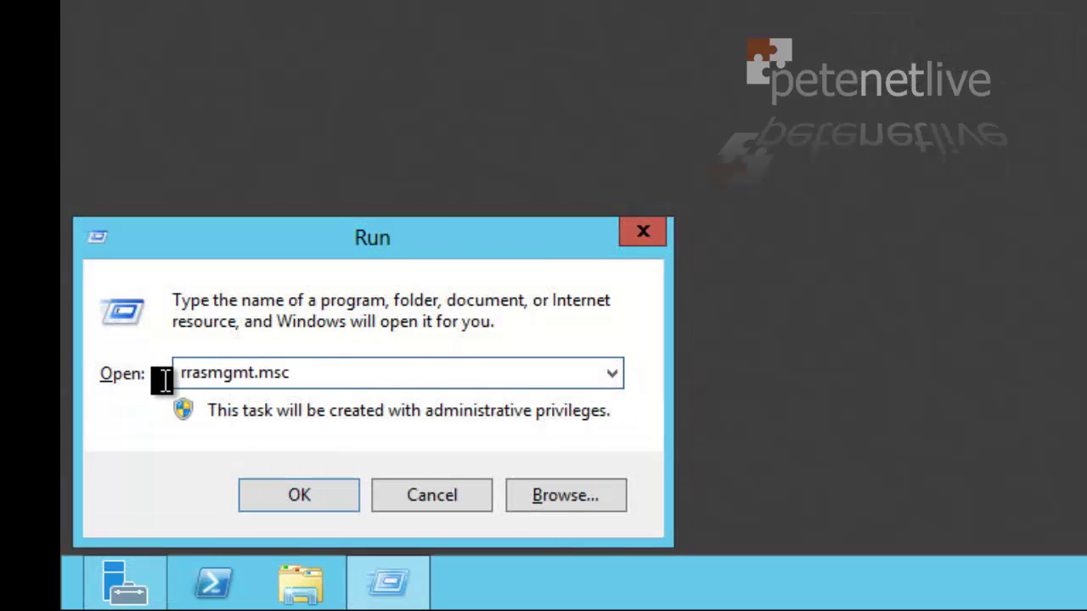
{"action": "left_click", "coordinate": [302, 500]}
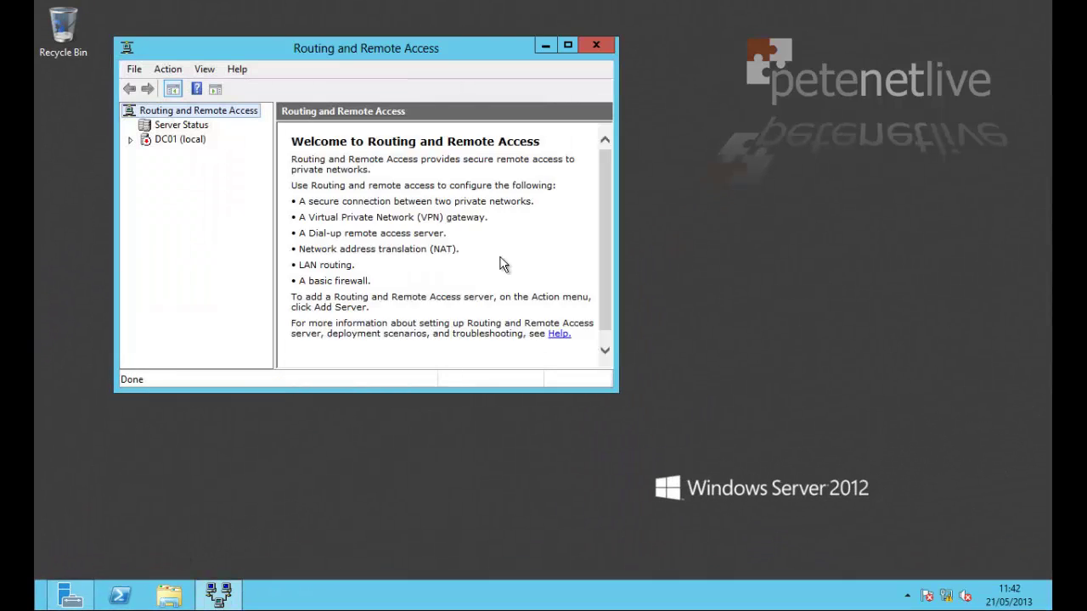
{"action": "left_click", "coordinate": [567, 44]}
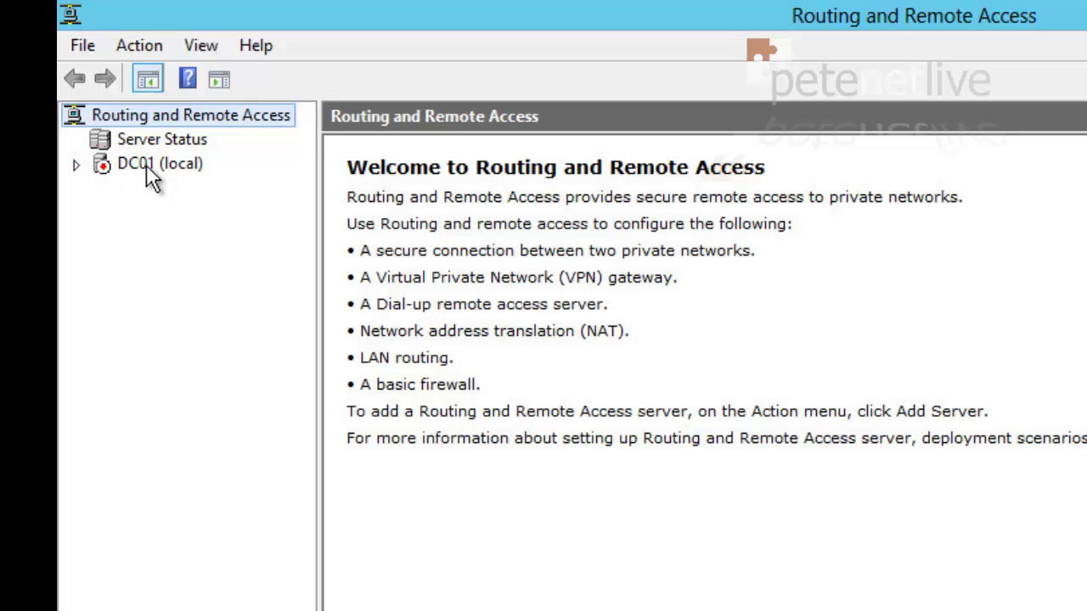
{"action": "left_click", "coordinate": [147, 166]}
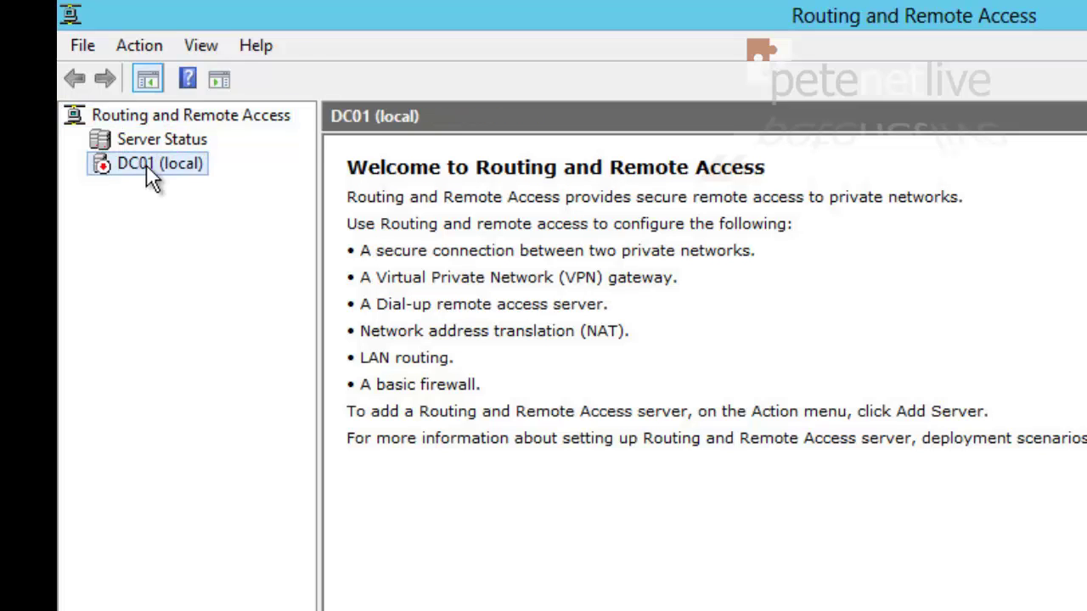
{"action": "right_click", "coordinate": [150, 175]}
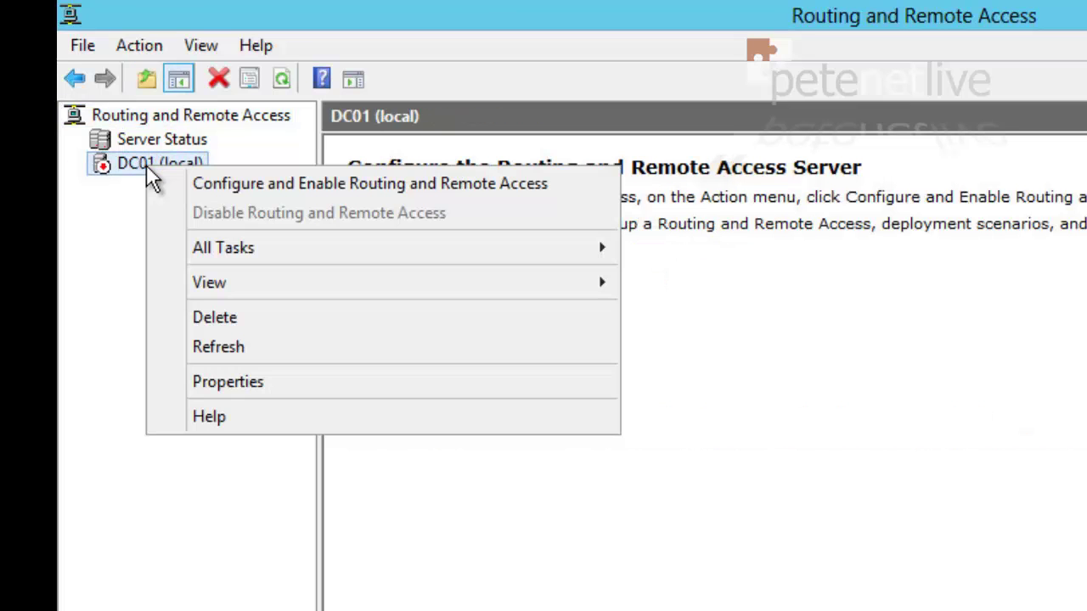
Configure Routing and Remote Access as Remote access with VPN on NIC1, static packet filters disabled
{"action": "left_click", "coordinate": [242, 185]}
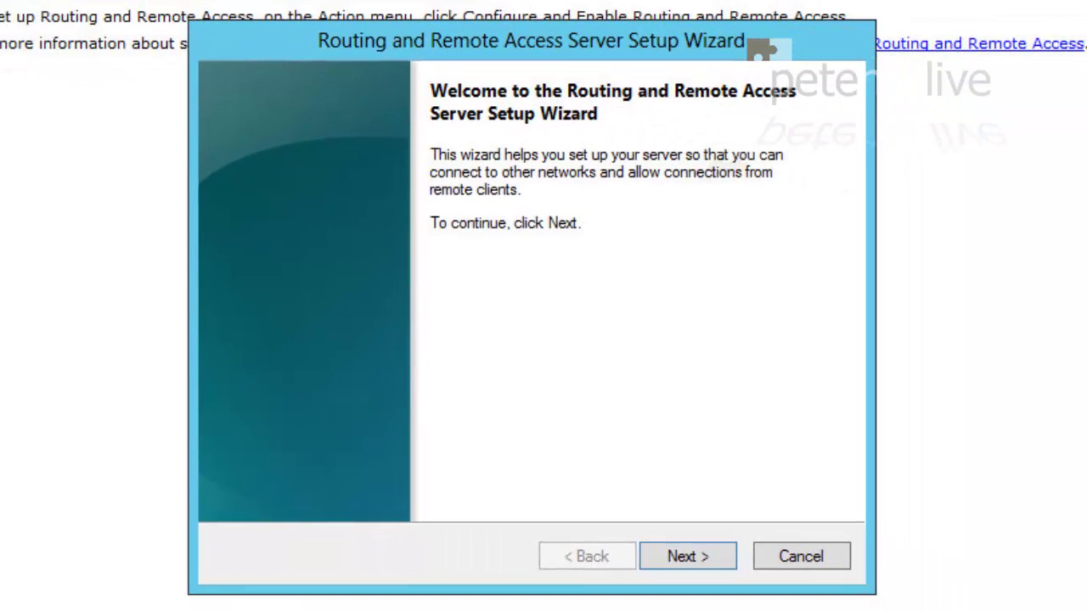
{"action": "left_click", "coordinate": [695, 560]}
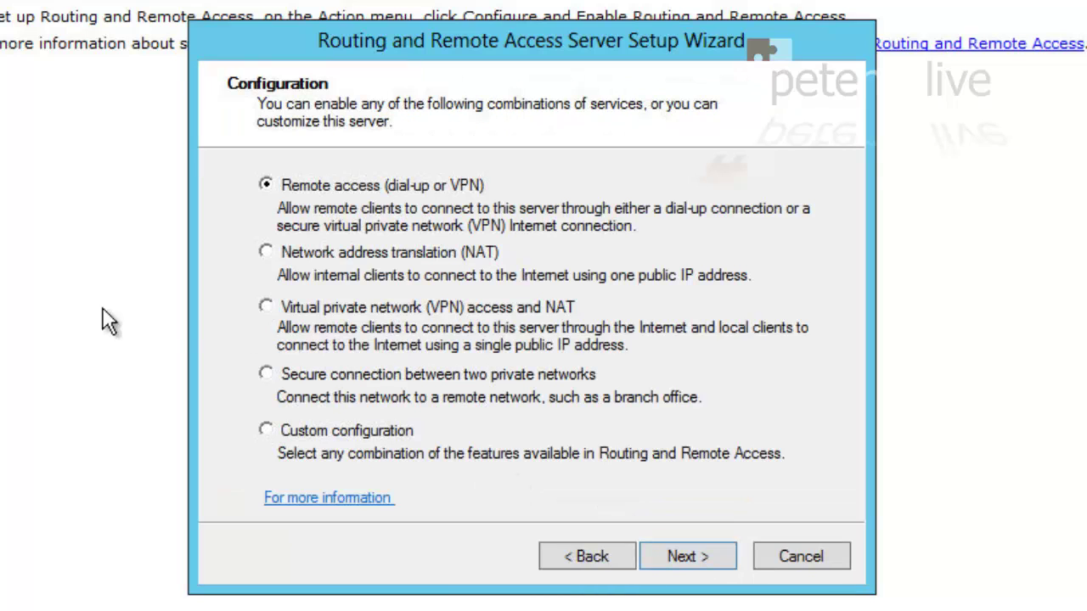
{"action": "left_click", "coordinate": [694, 565]}
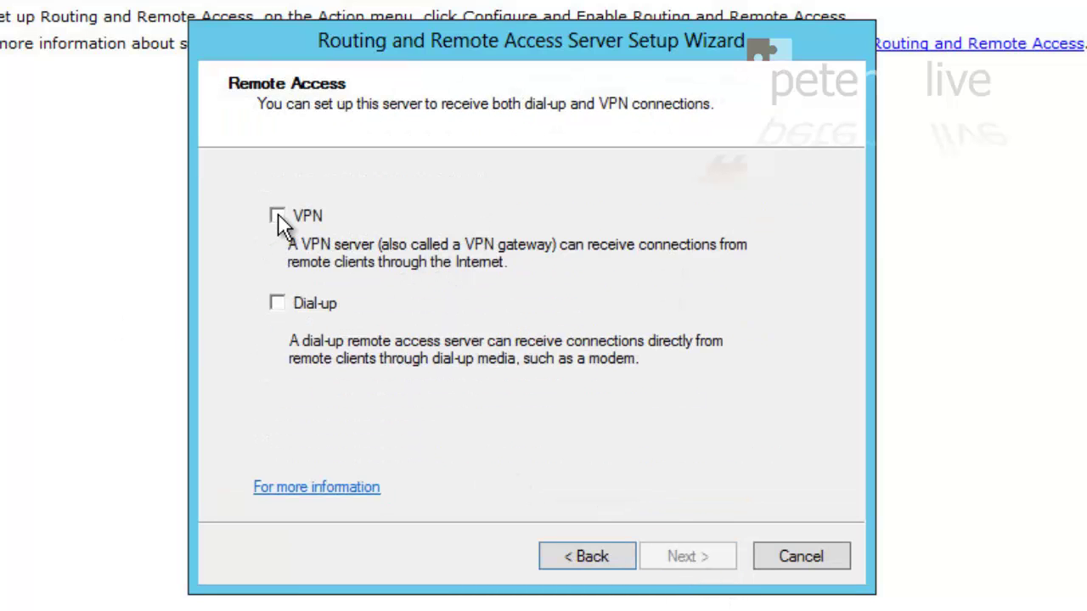
{"action": "left_click", "coordinate": [278, 217]}
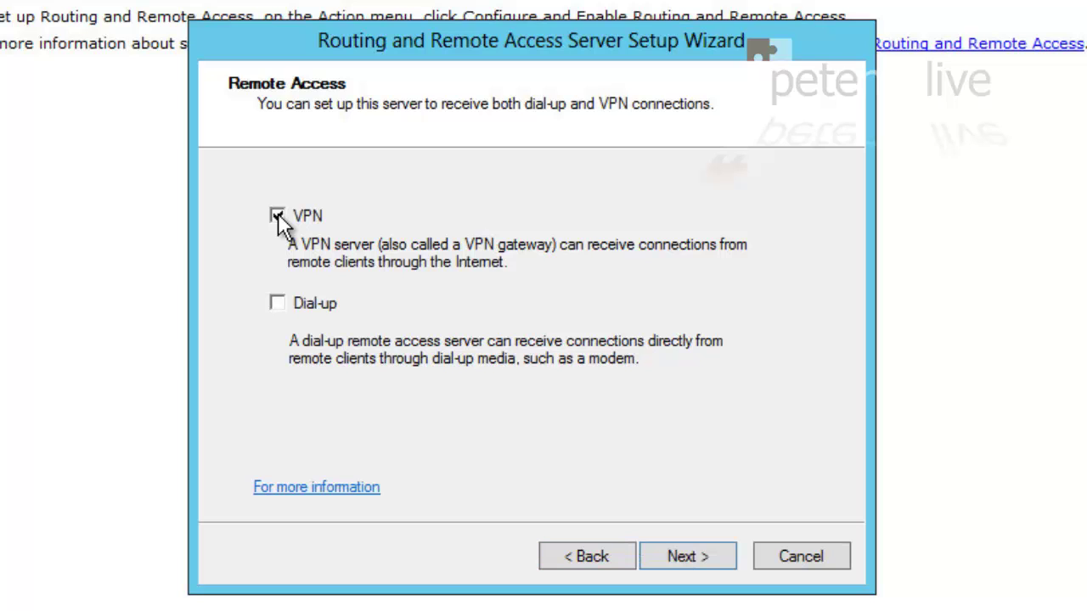
{"action": "left_click", "coordinate": [679, 549]}
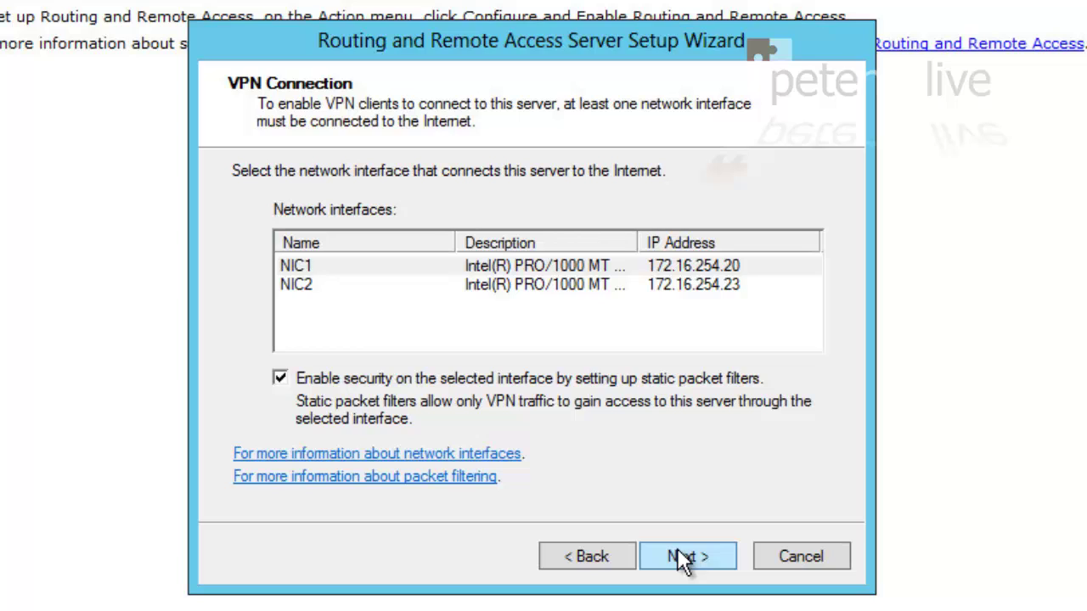
{"action": "left_click", "coordinate": [360, 268]}
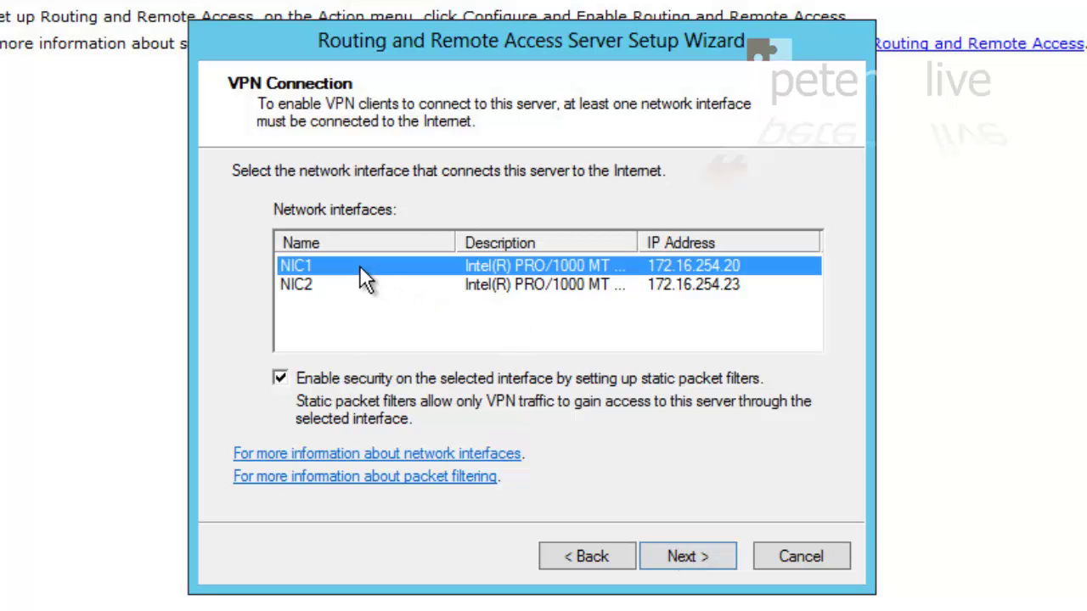
{"action": "left_click", "coordinate": [280, 378]}
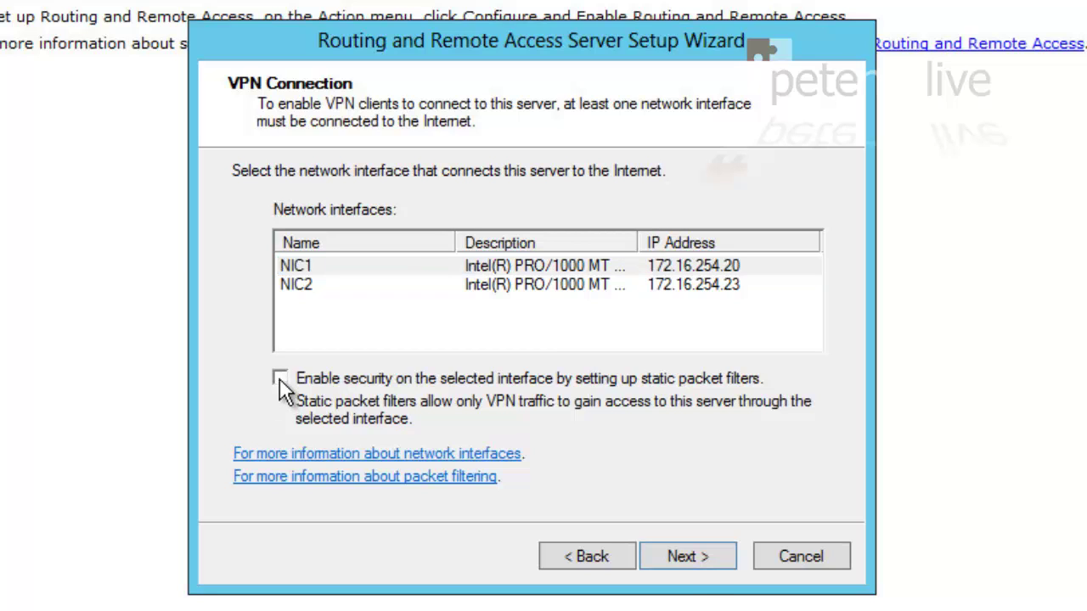
Assign client addresses from a specified range, adding 172.16.254.15 to 172.16.254.19
{"action": "left_click", "coordinate": [687, 559]}
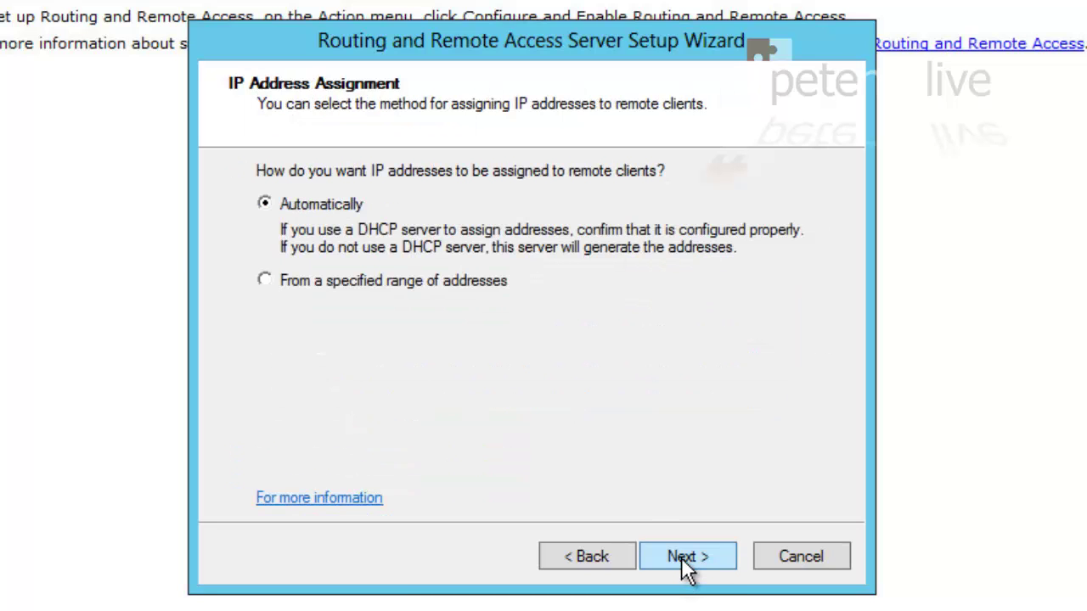
{"action": "left_click", "coordinate": [266, 281]}
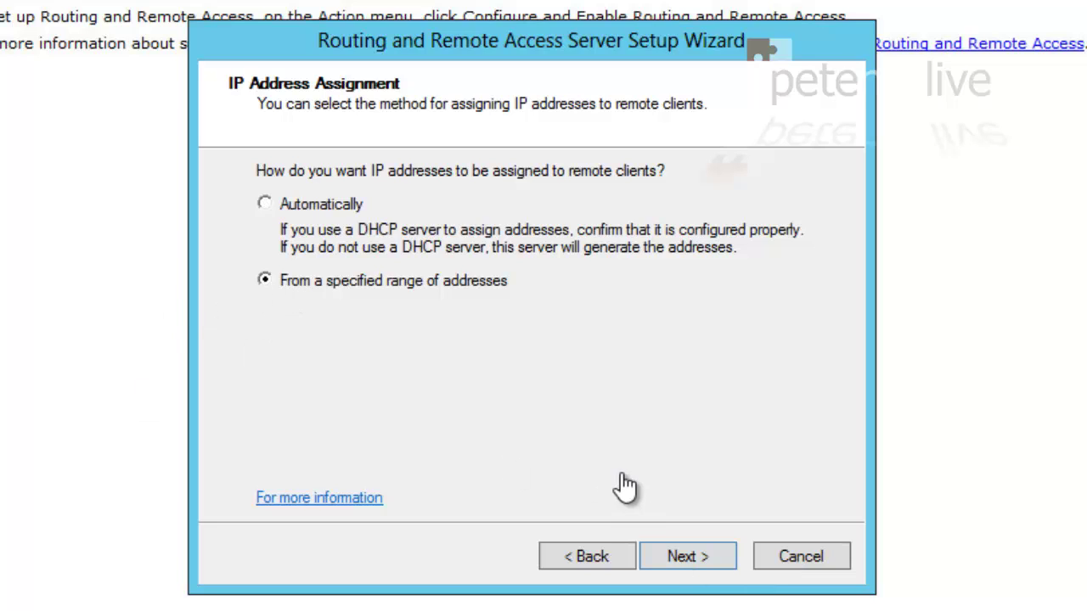
{"action": "left_click", "coordinate": [690, 560]}
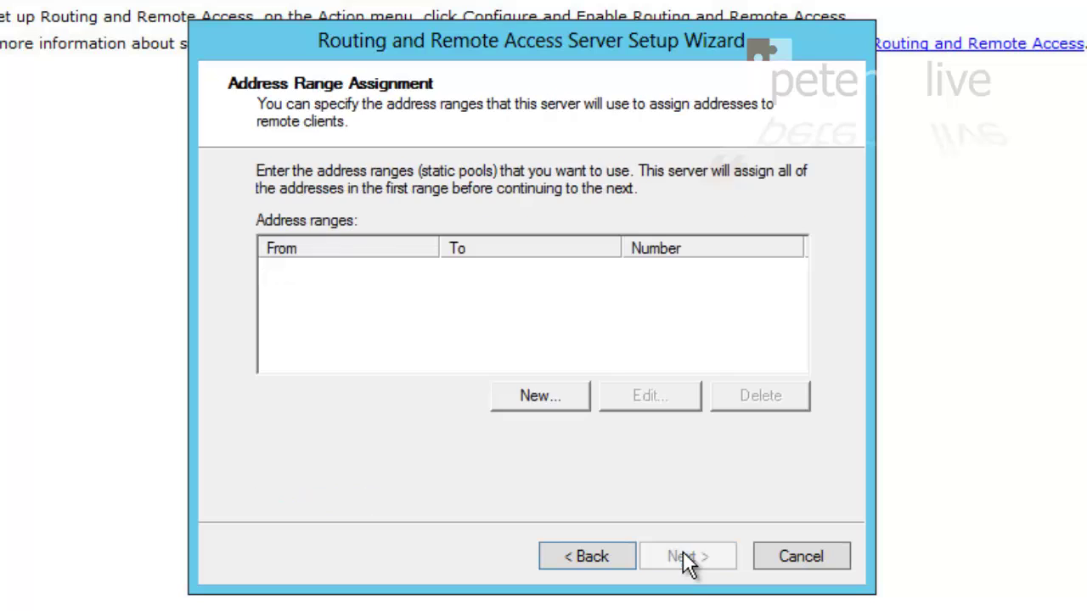
{"action": "left_click", "coordinate": [537, 395]}
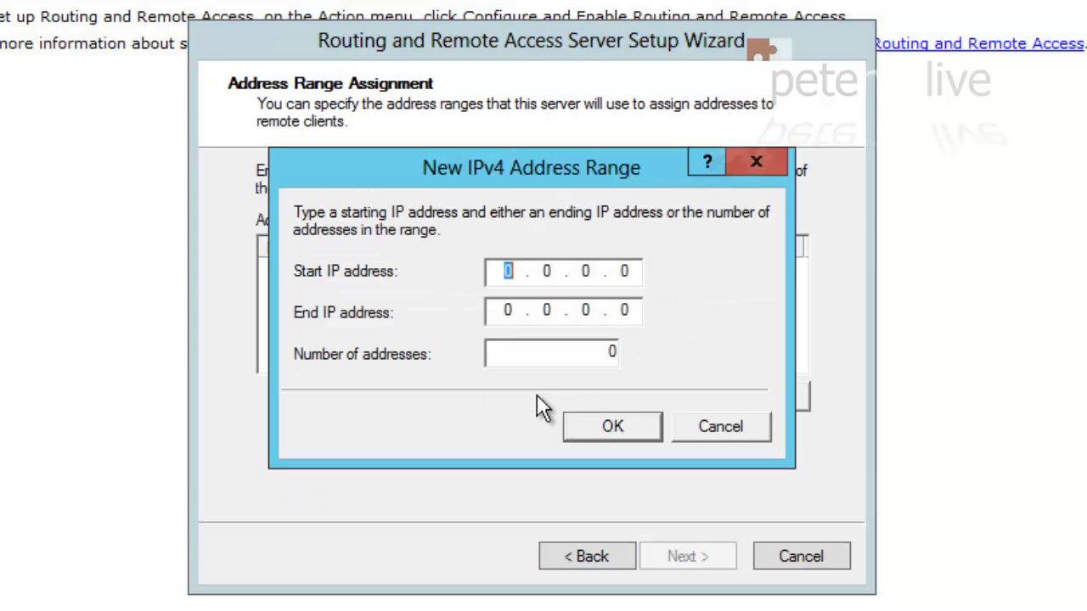
{"action": "left_click", "coordinate": [503, 270]}
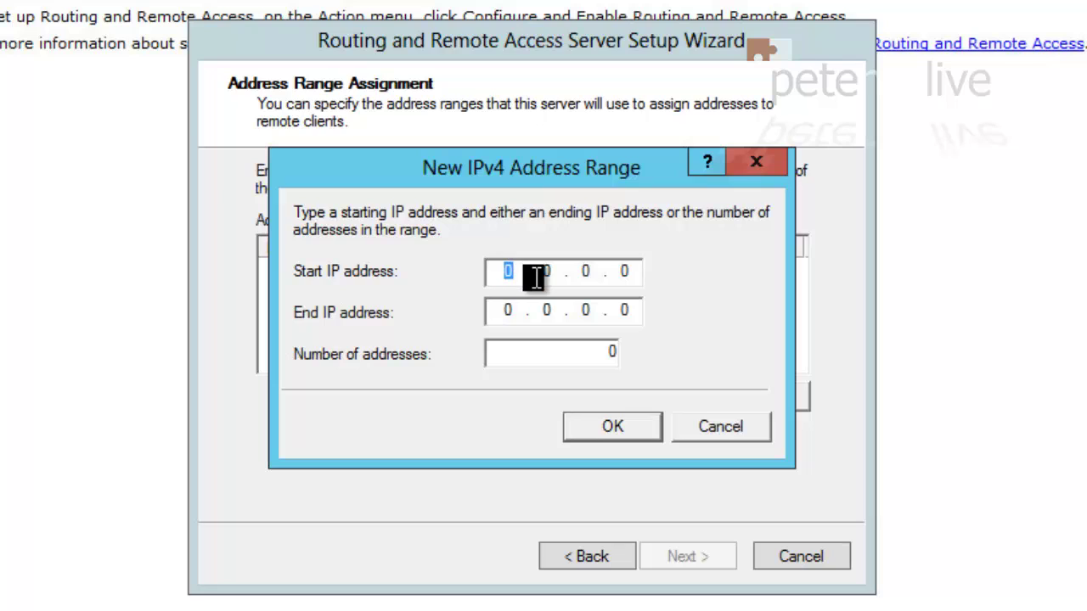
{"action": "type", "text": "172 . 16"}
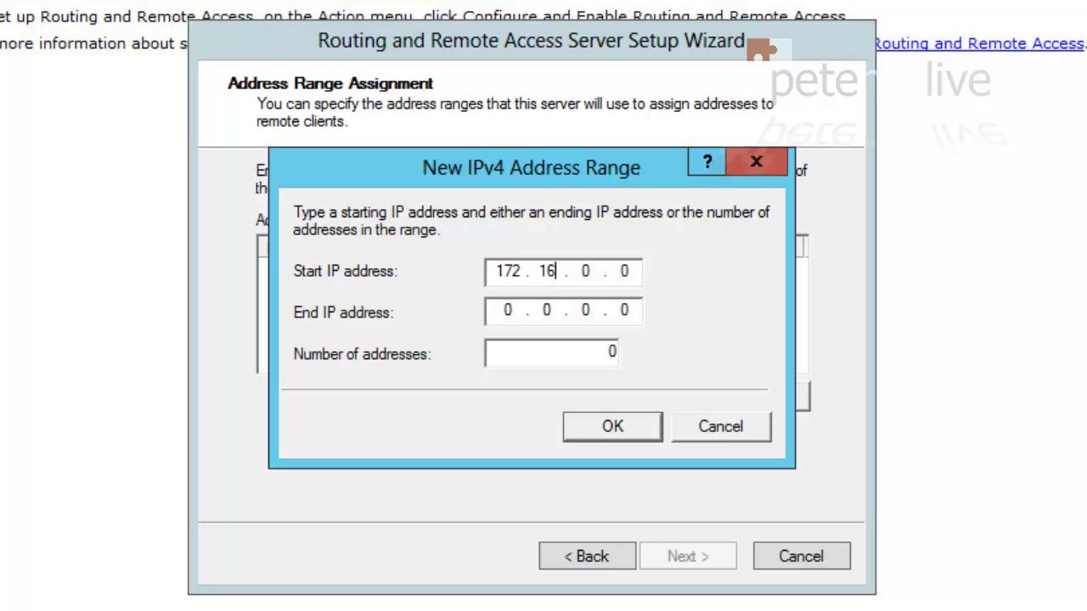
{"action": "type", "text": " . 254 . 15"}
{"action": "left_click", "coordinate": [515, 311]}
{"action": "type", "text": "172 . "}
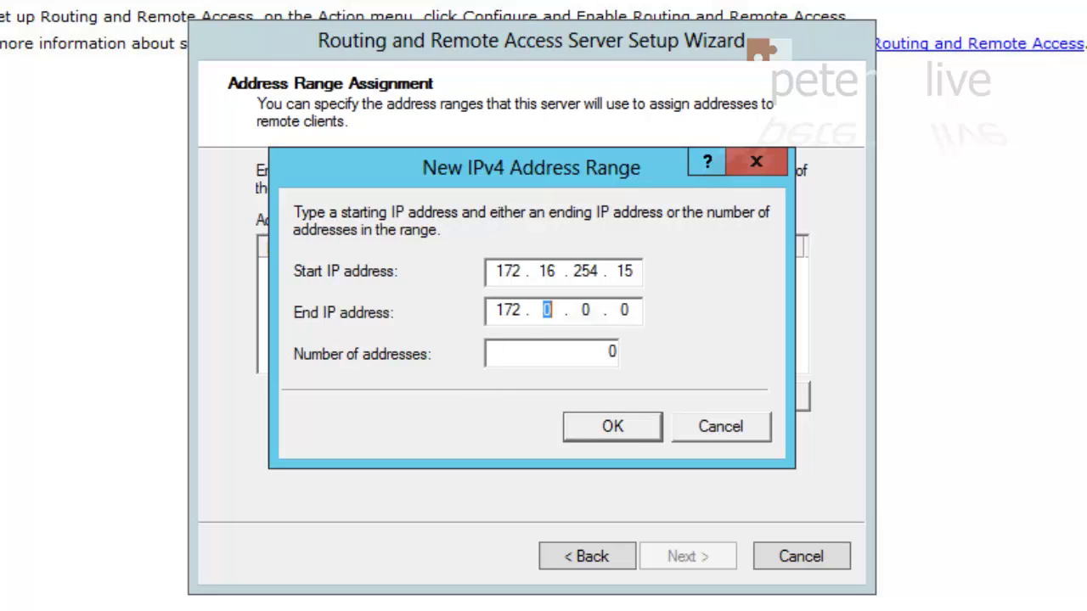
{"action": "type", "text": "16 . 254 . "}
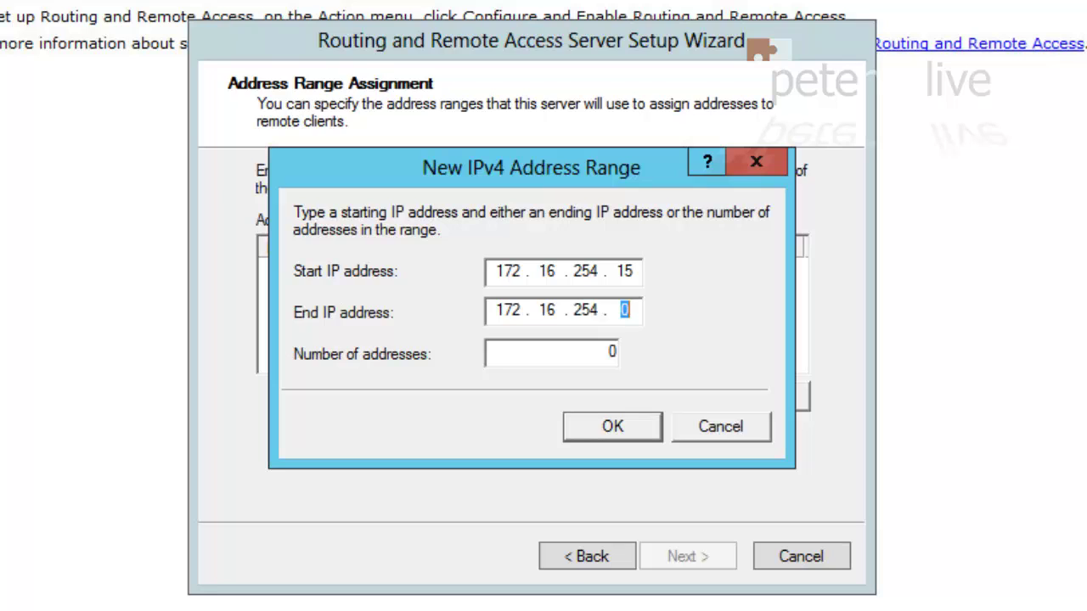
{"action": "type", "text": "19"}
{"action": "left_click", "coordinate": [613, 429]}
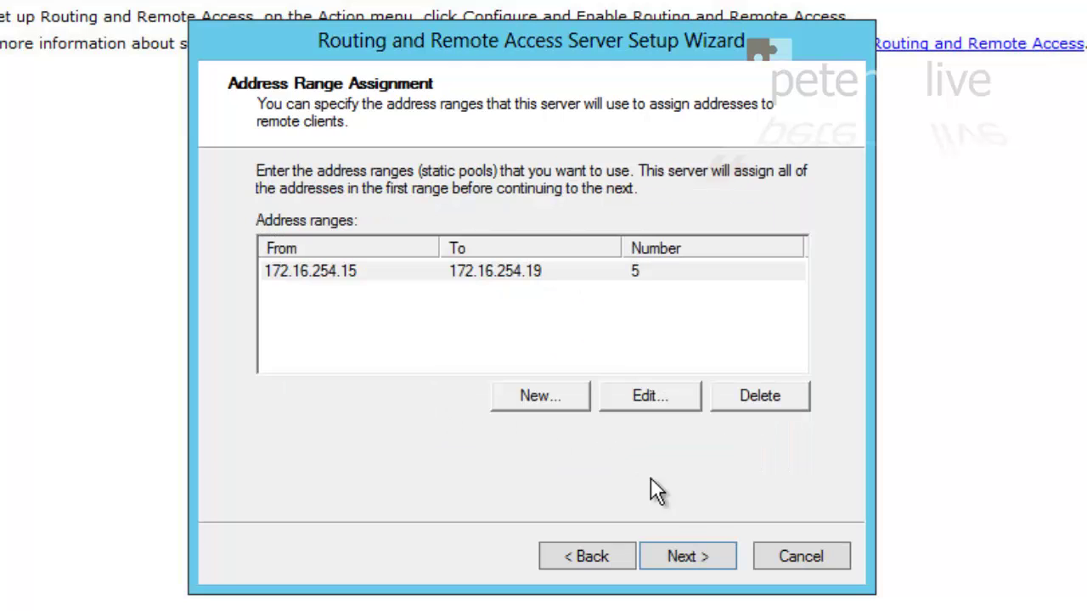
Keep local authentication without RADIUS, finish the wizard, and dismiss the NPS and DHCP Relay notices
{"action": "left_click", "coordinate": [687, 562]}
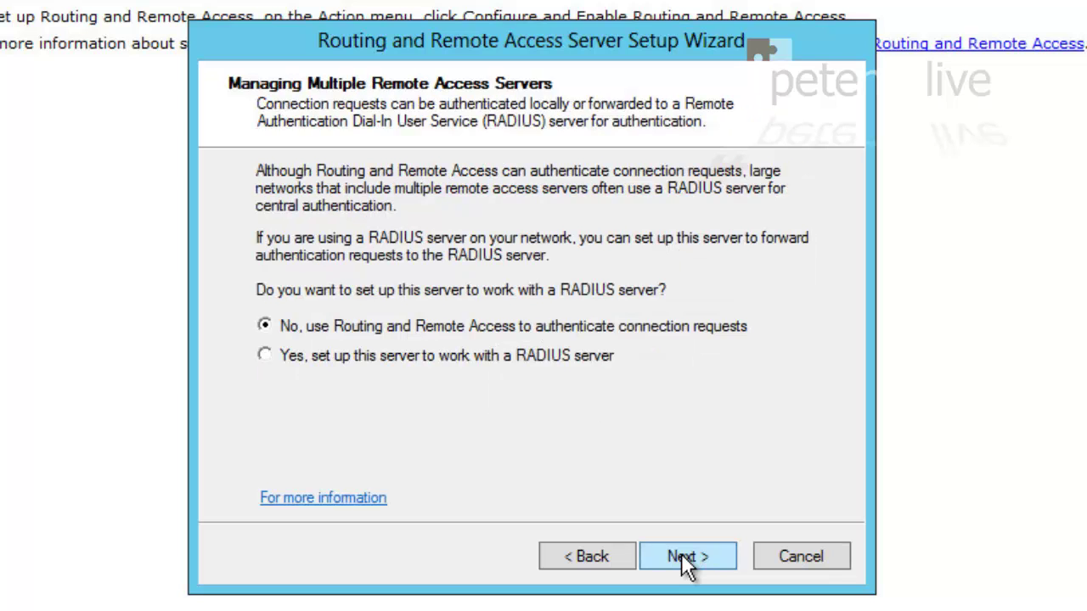
{"action": "left_click", "coordinate": [687, 562]}
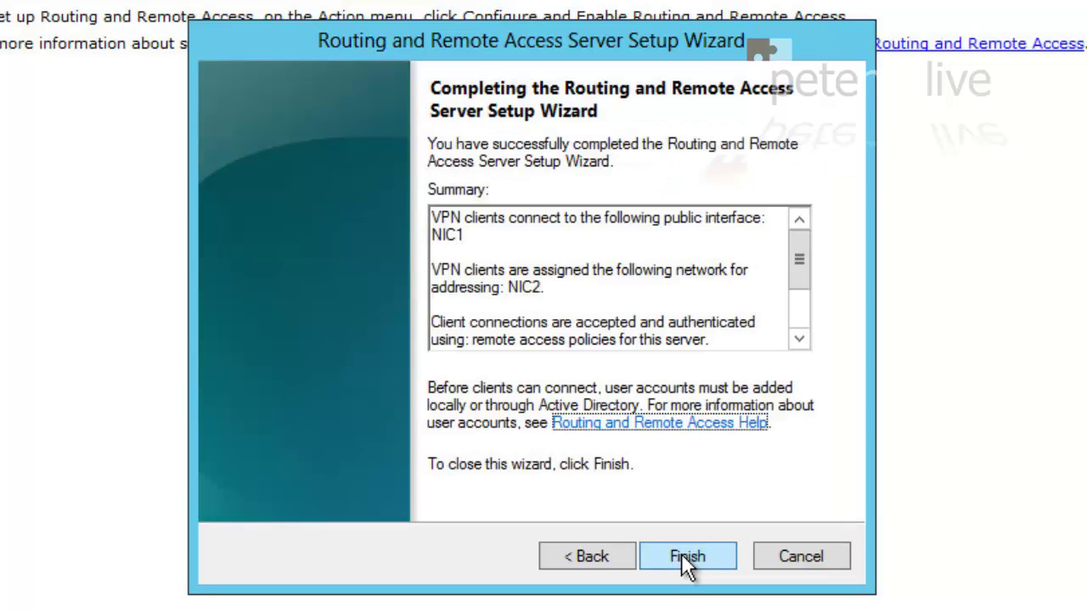
{"action": "left_click", "coordinate": [682, 554]}
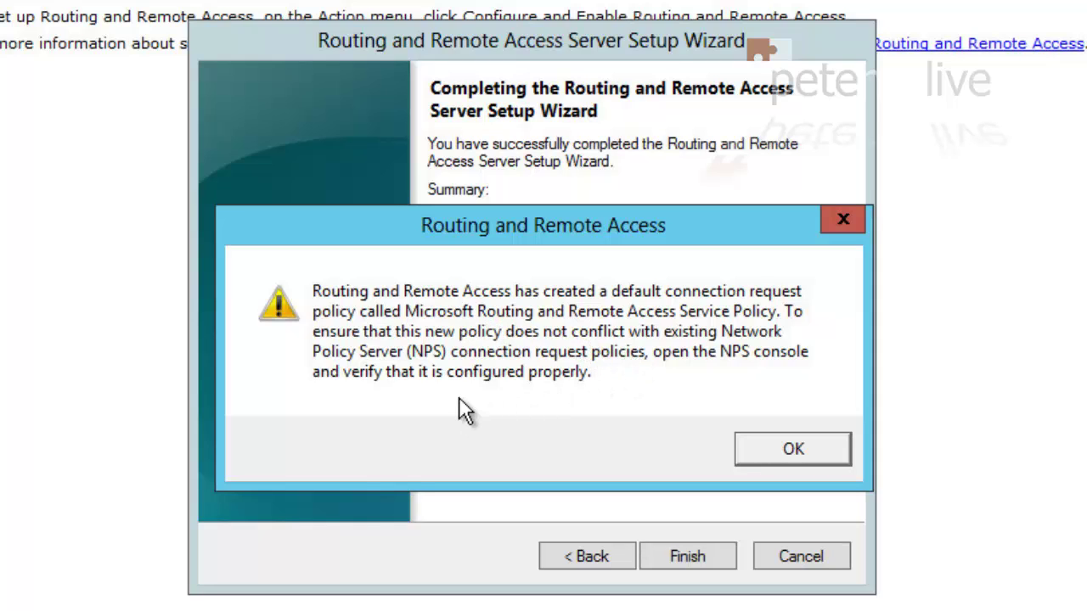
{"action": "left_click", "coordinate": [791, 450]}
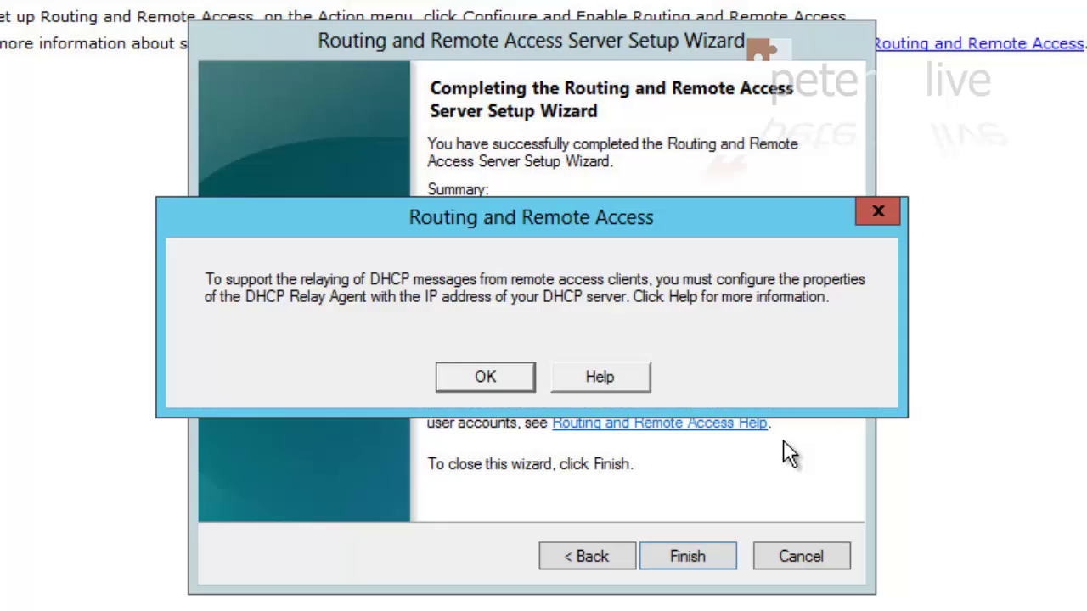
{"action": "left_click", "coordinate": [486, 374]}
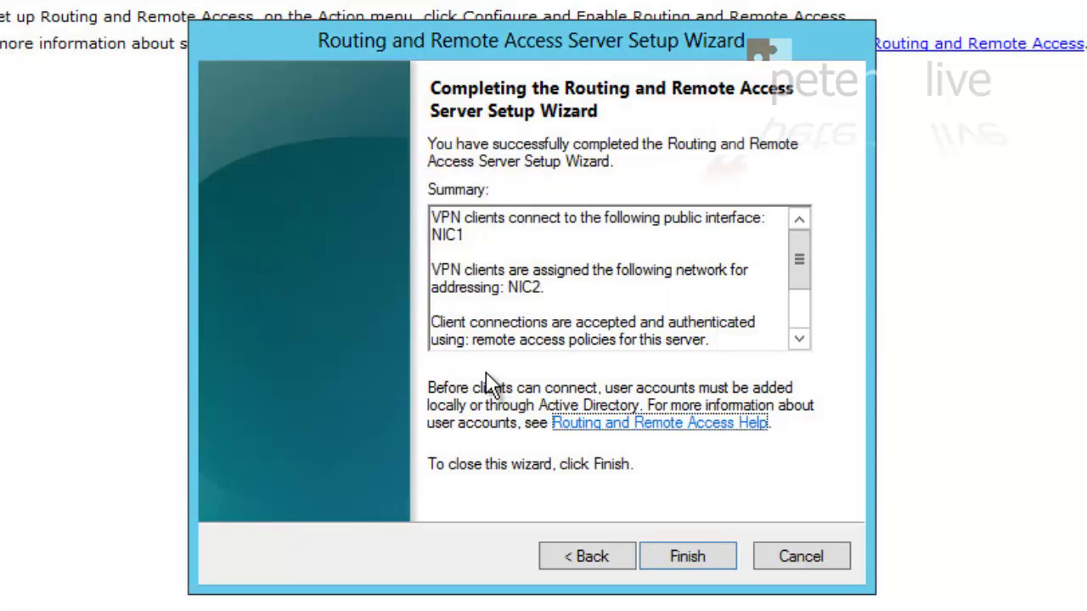
{"action": "left_click", "coordinate": [689, 557]}
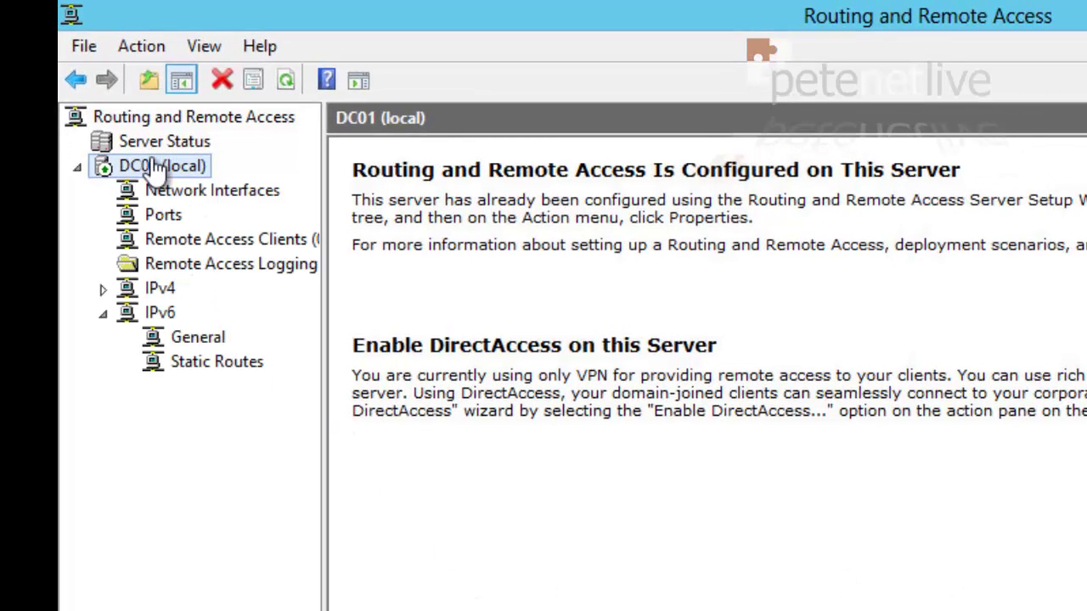
Set DC01's SSTP certificate to vpn.pnl.com, apply with a router restart, and review the IPv4 pool
{"action": "right_click", "coordinate": [143, 161]}
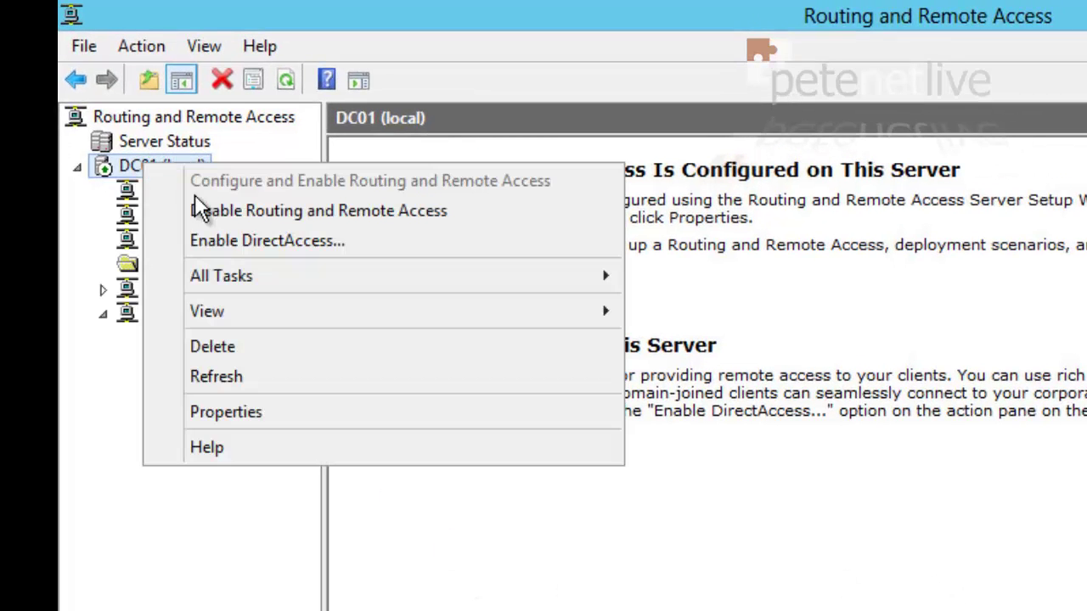
{"action": "left_click", "coordinate": [247, 414]}
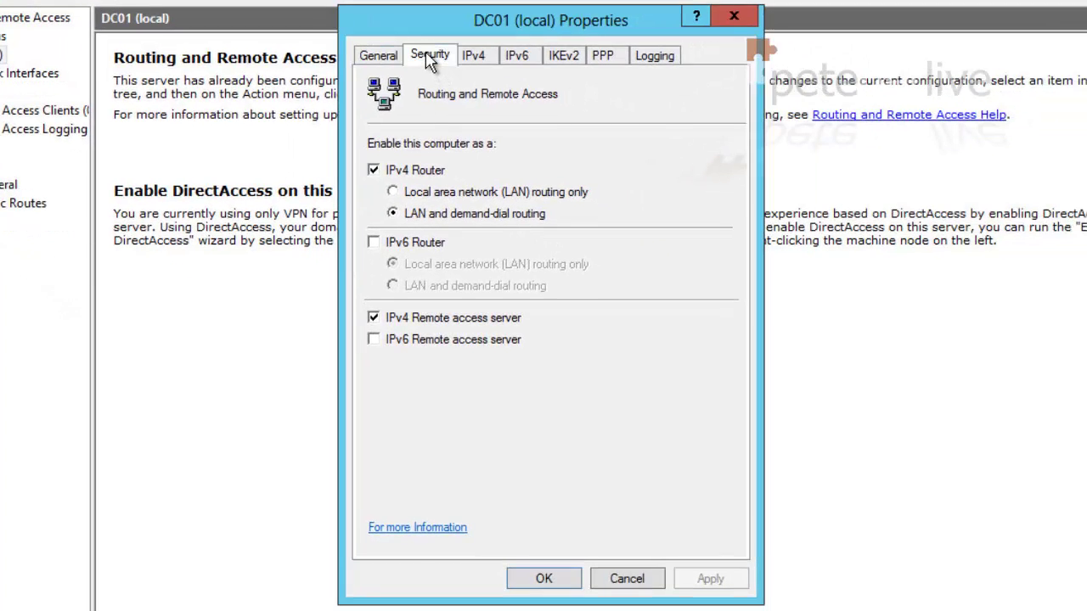
{"action": "left_click", "coordinate": [430, 56]}
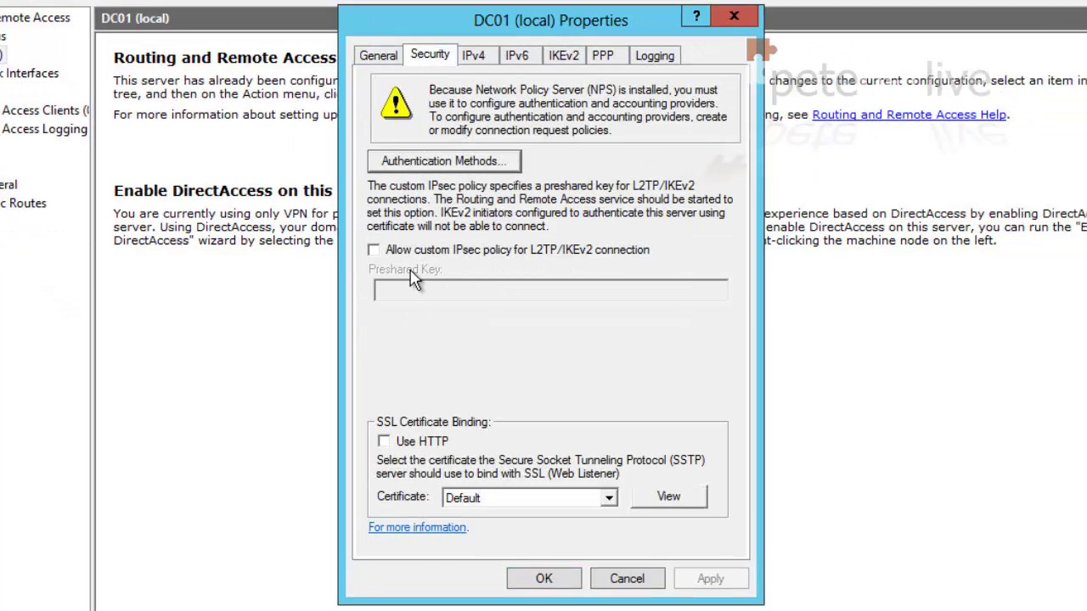
{"action": "left_click", "coordinate": [490, 506]}
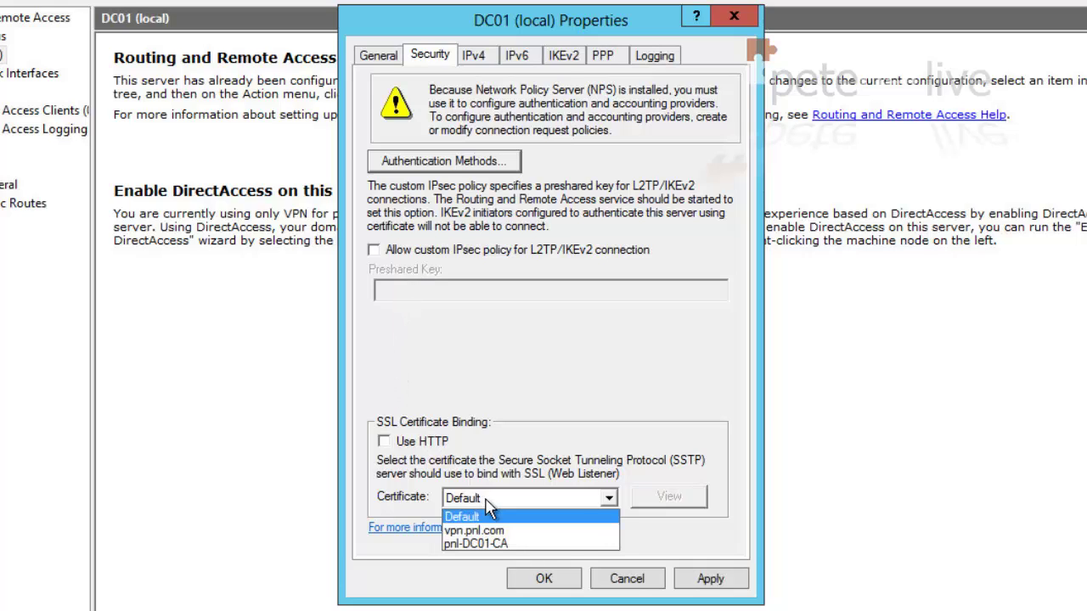
{"action": "left_click", "coordinate": [506, 531]}
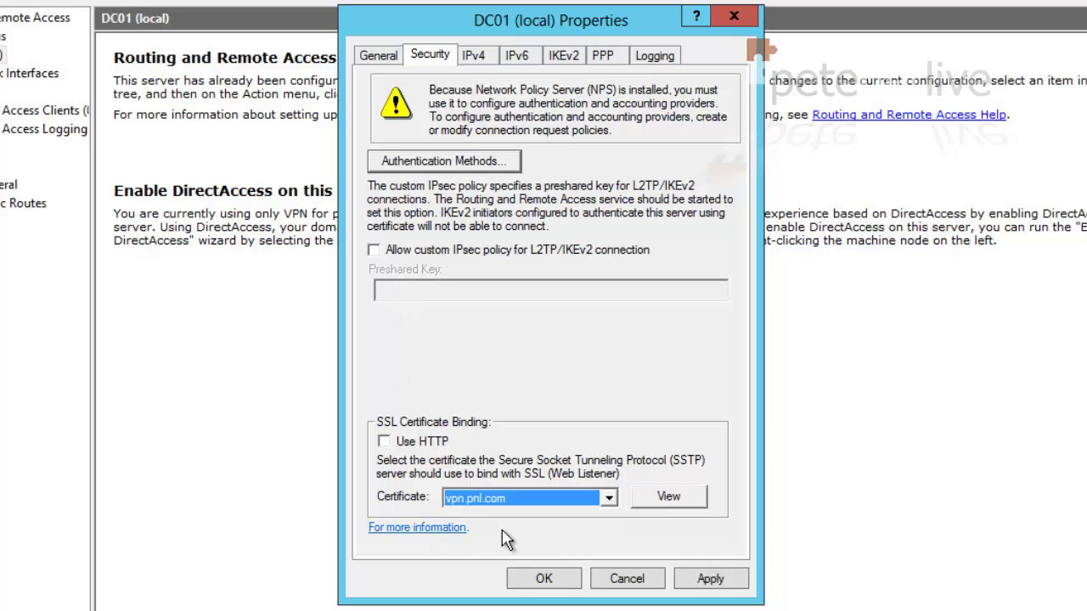
{"action": "left_click", "coordinate": [712, 581]}
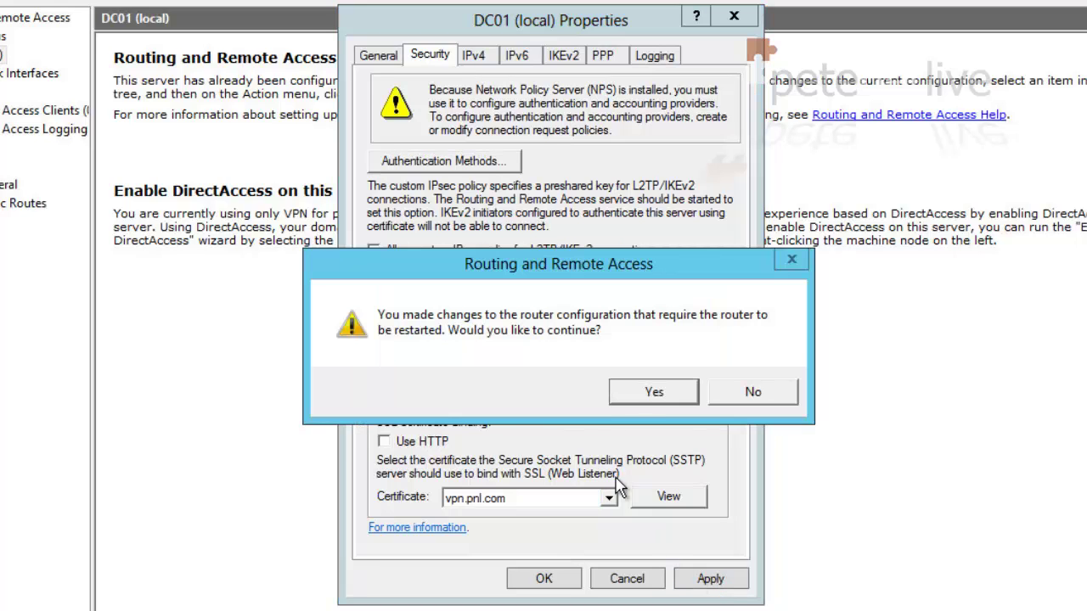
{"action": "left_click", "coordinate": [641, 401]}
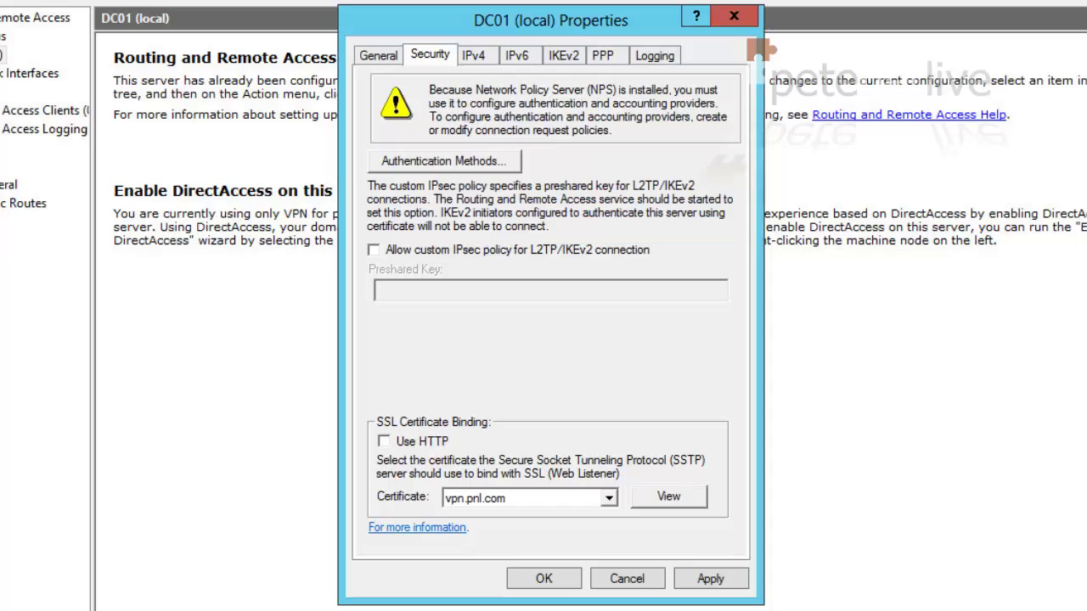
{"action": "left_click", "coordinate": [478, 59]}
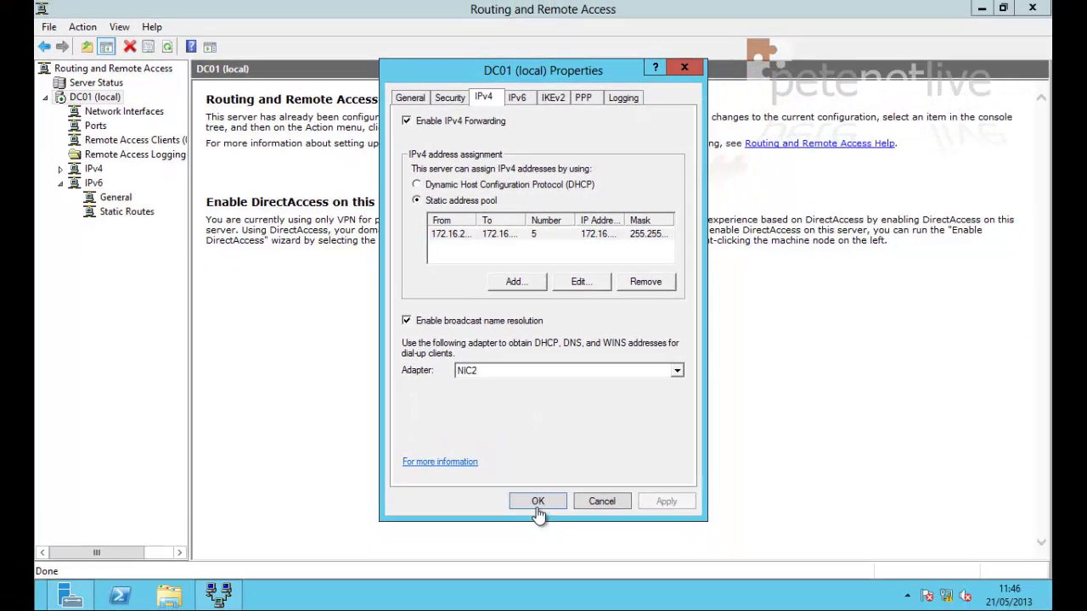
{"action": "left_click", "coordinate": [538, 501]}
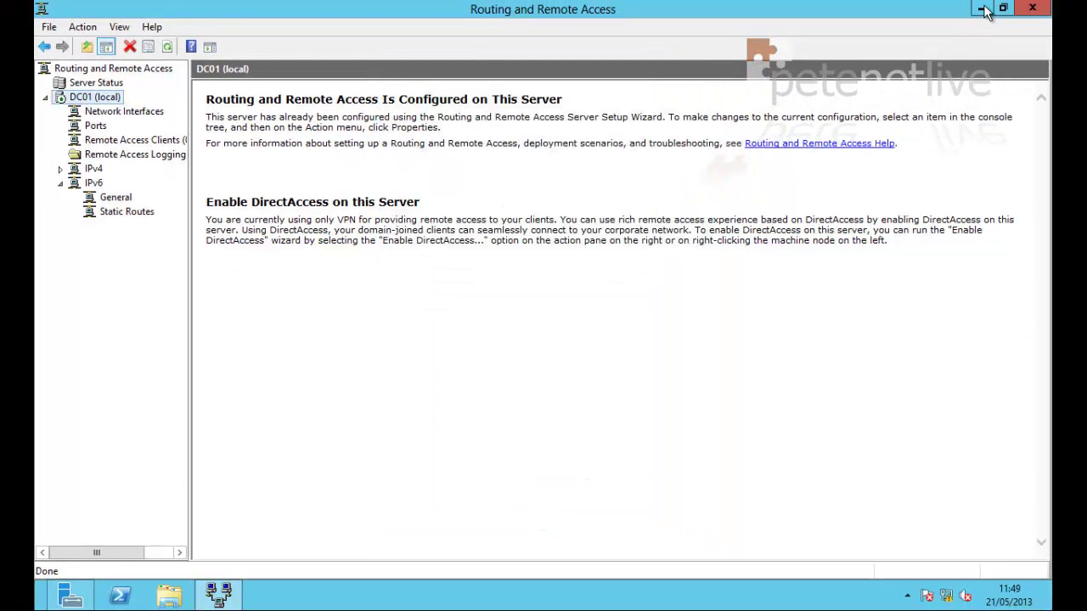
{"action": "left_click", "coordinate": [983, 9]}
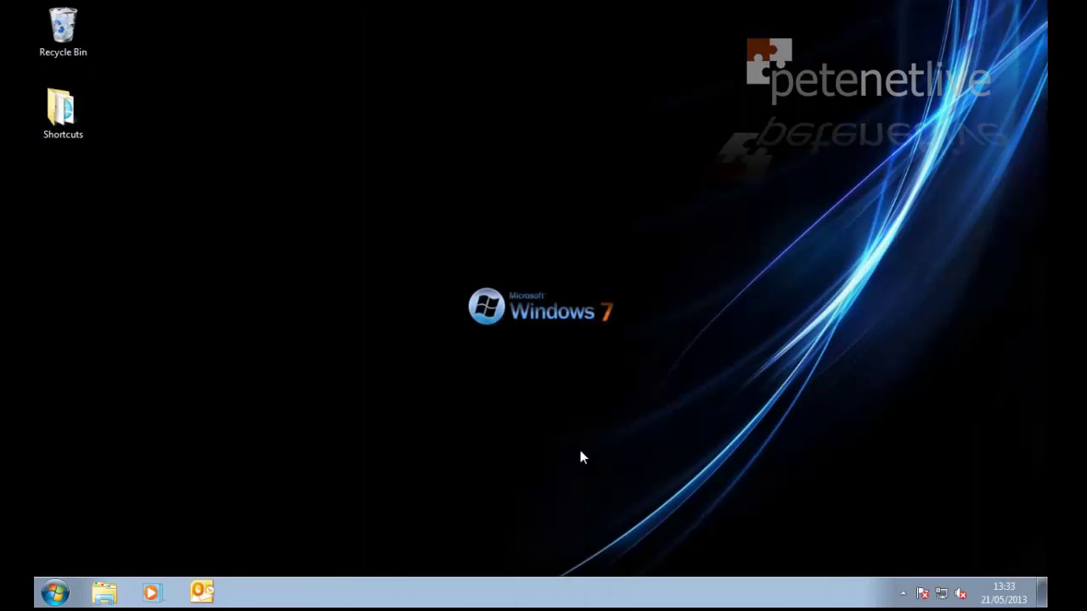
{"action": "left_click", "coordinate": [54, 593]}
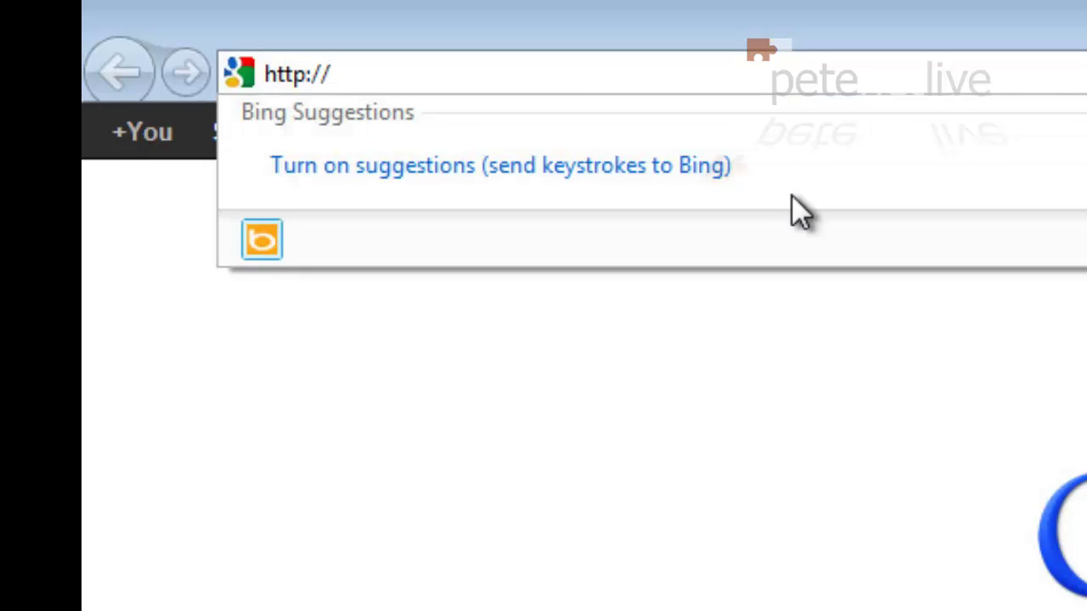
{"action": "type", "text": "vpn.pnl.co"}
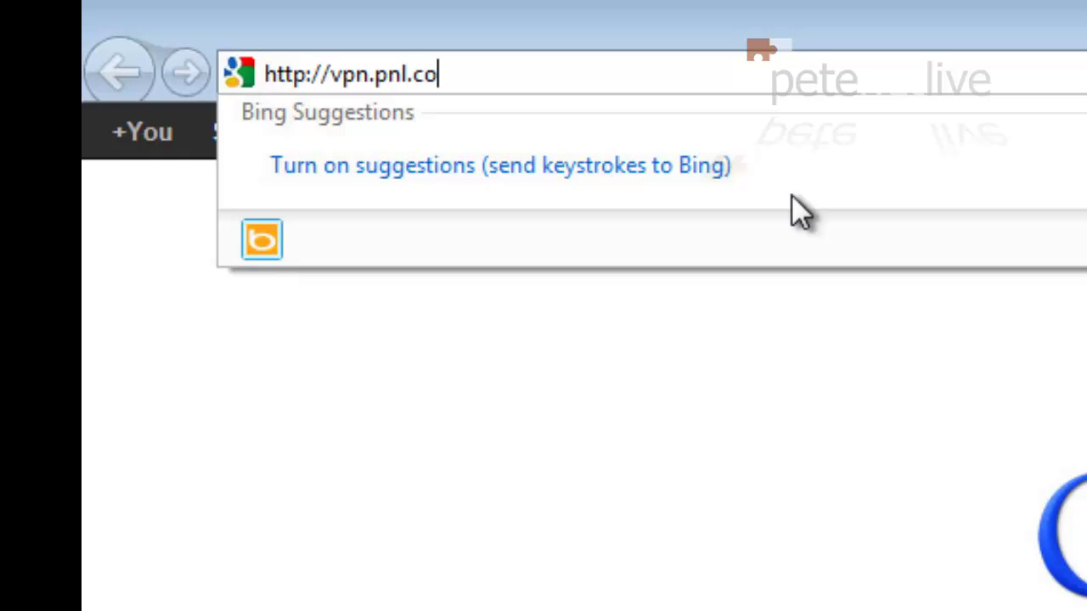
{"action": "type", "text": "m/certsrv"}
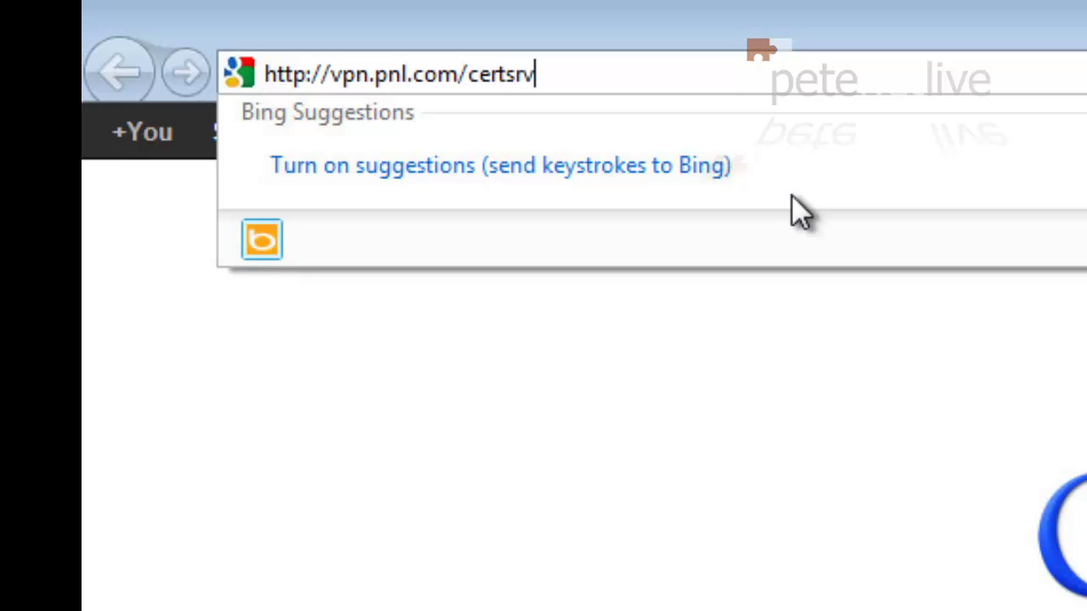
{"action": "key", "text": "Return"}
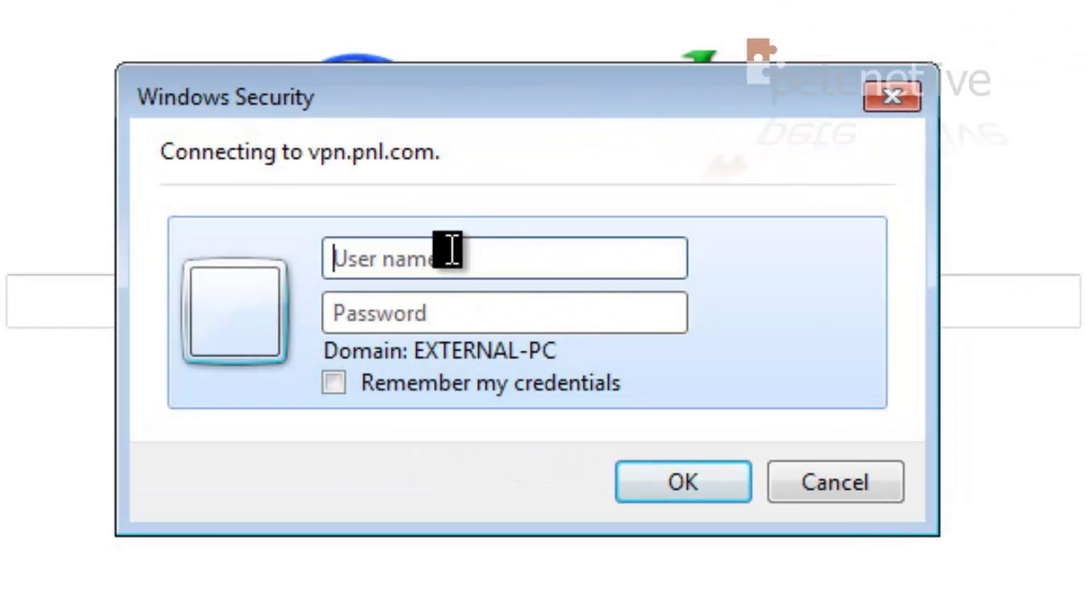
Enter the domain account's username and password in the Windows Security prompt
{"action": "left_click", "coordinate": [476, 276]}
{"action": "type", "text": "pnl\\"}
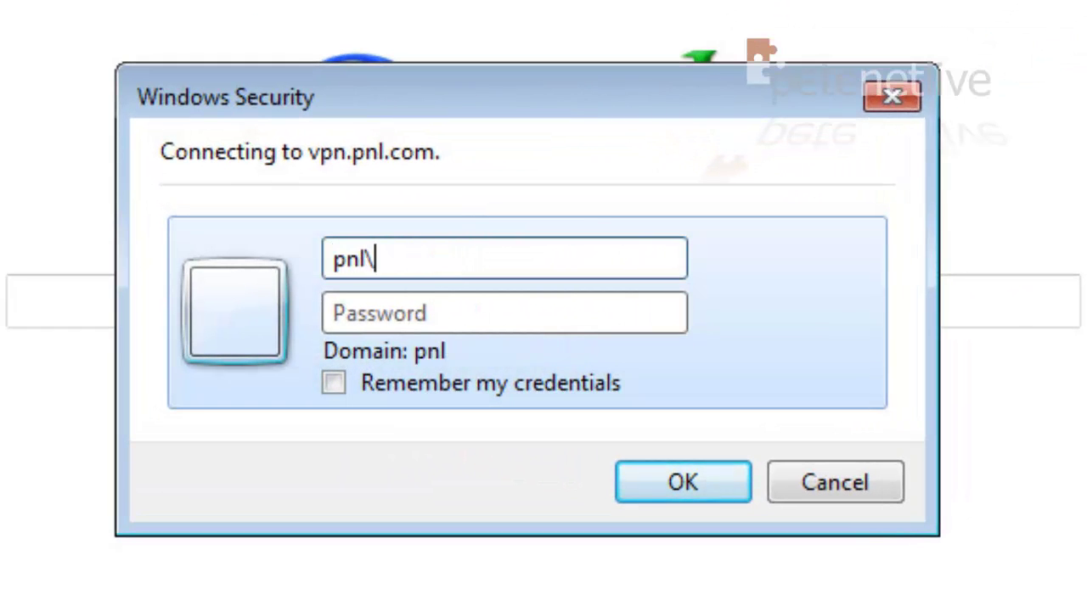
{"action": "type", "text": "petelong"}
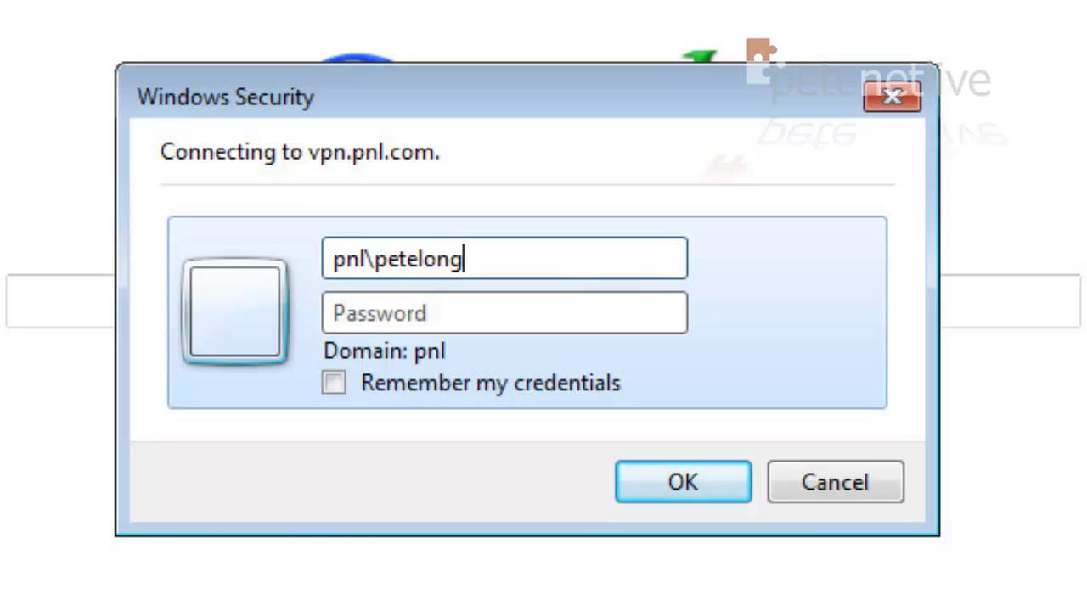
{"action": "key", "text": "Tab"}
{"action": "type", "text": "•••••••"}
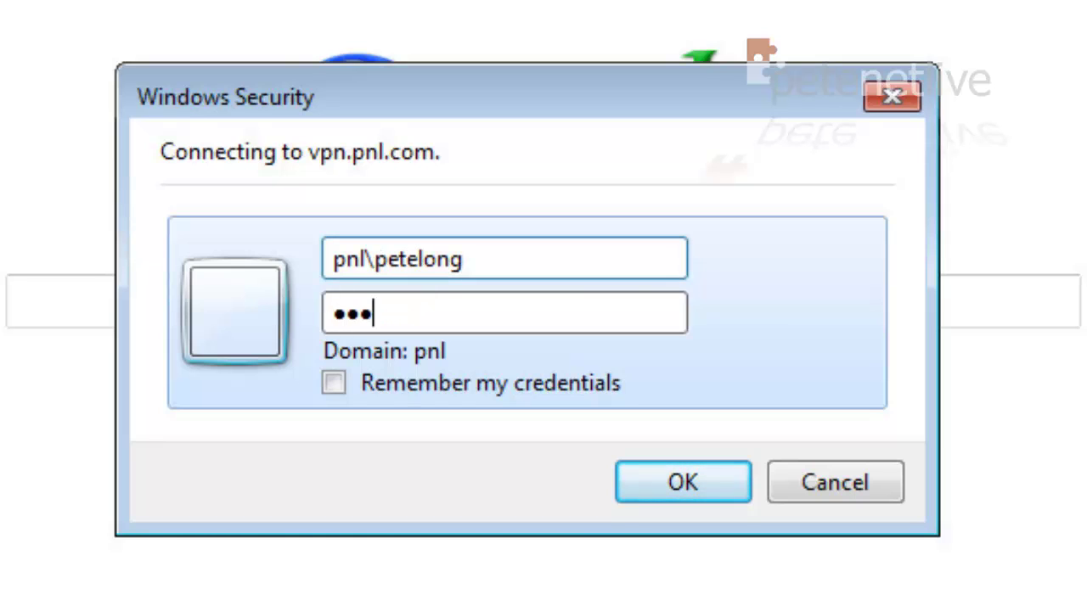
{"action": "type", "text": "•"}
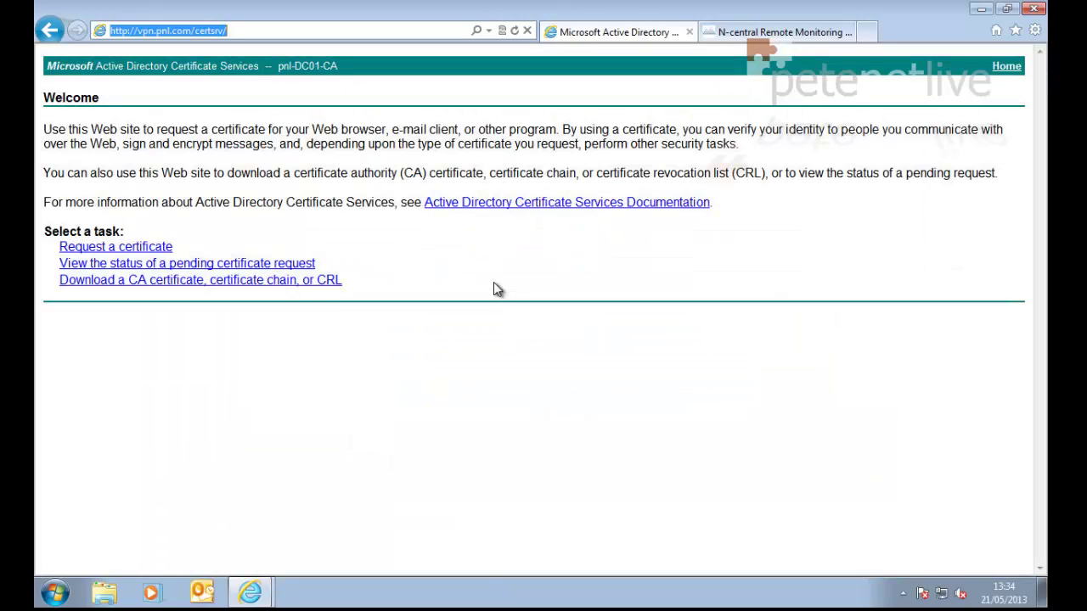
Download the pnl-DC01-CA certificate and save it to the Desktop as Root-Cert
{"action": "left_click", "coordinate": [108, 283]}
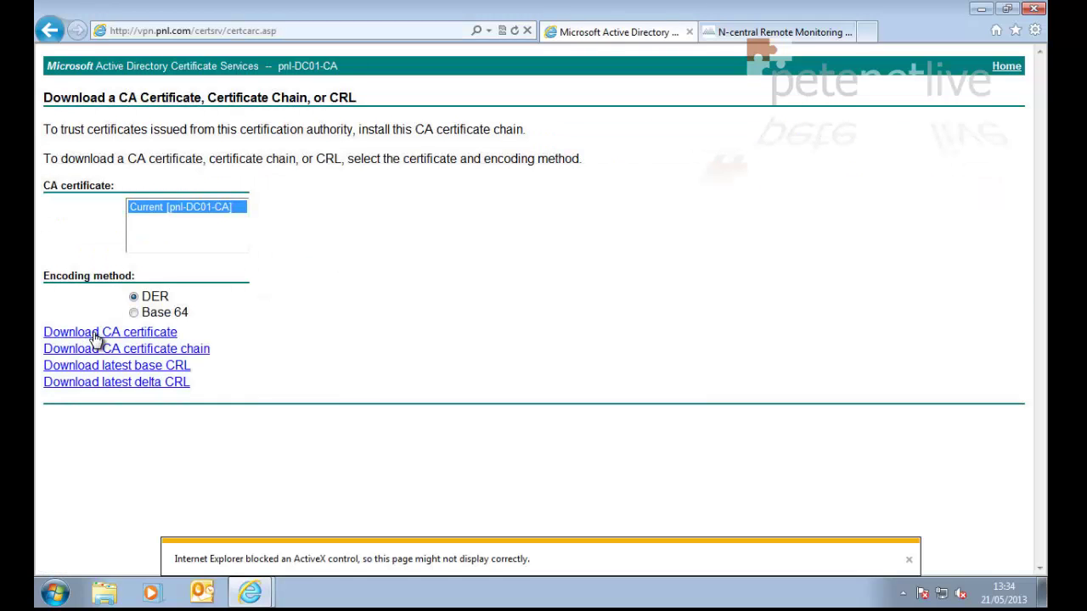
{"action": "left_click", "coordinate": [96, 336]}
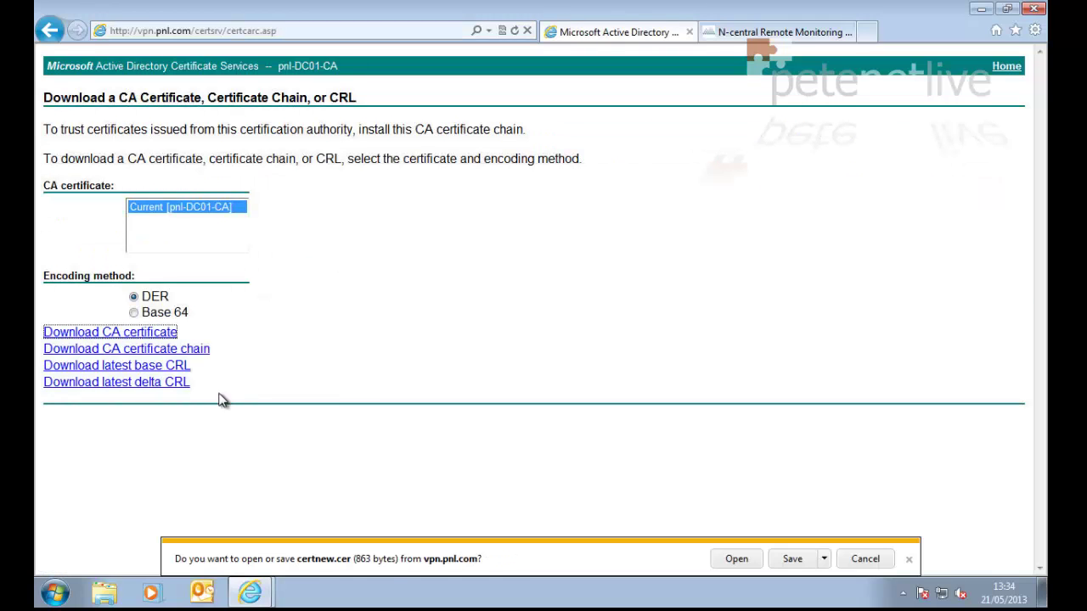
{"action": "left_click", "coordinate": [824, 559]}
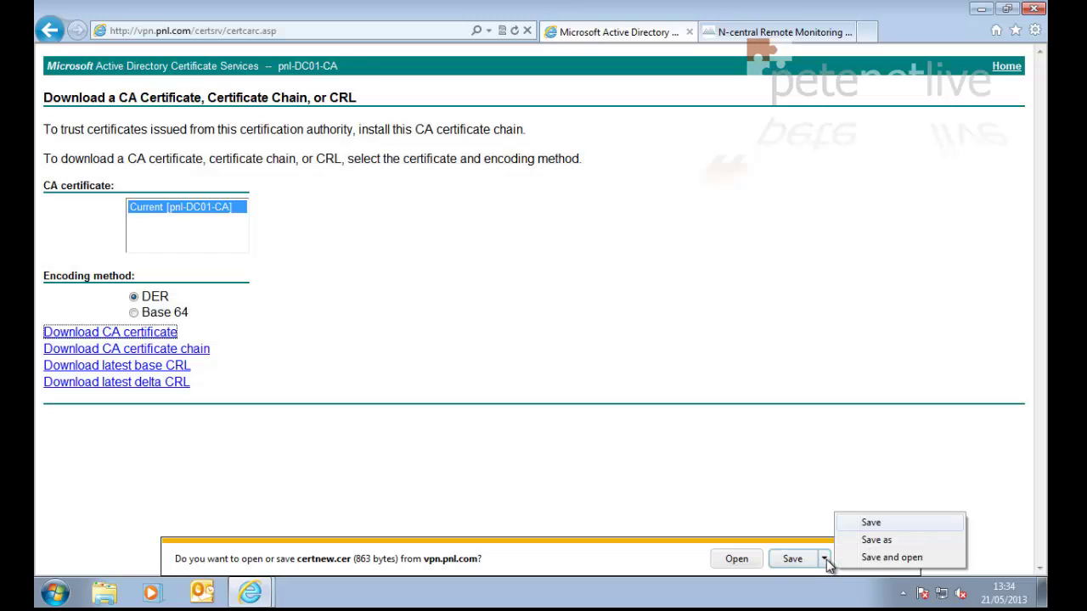
{"action": "left_click", "coordinate": [875, 542]}
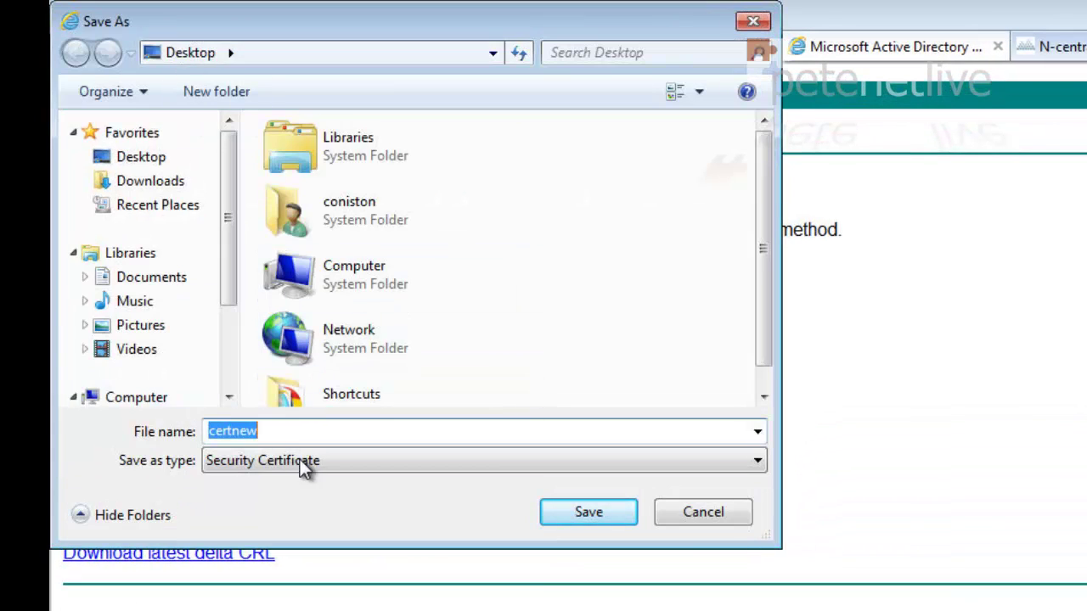
{"action": "left_click_drag", "start_coordinate": [289, 435], "coordinate": [166, 431]}
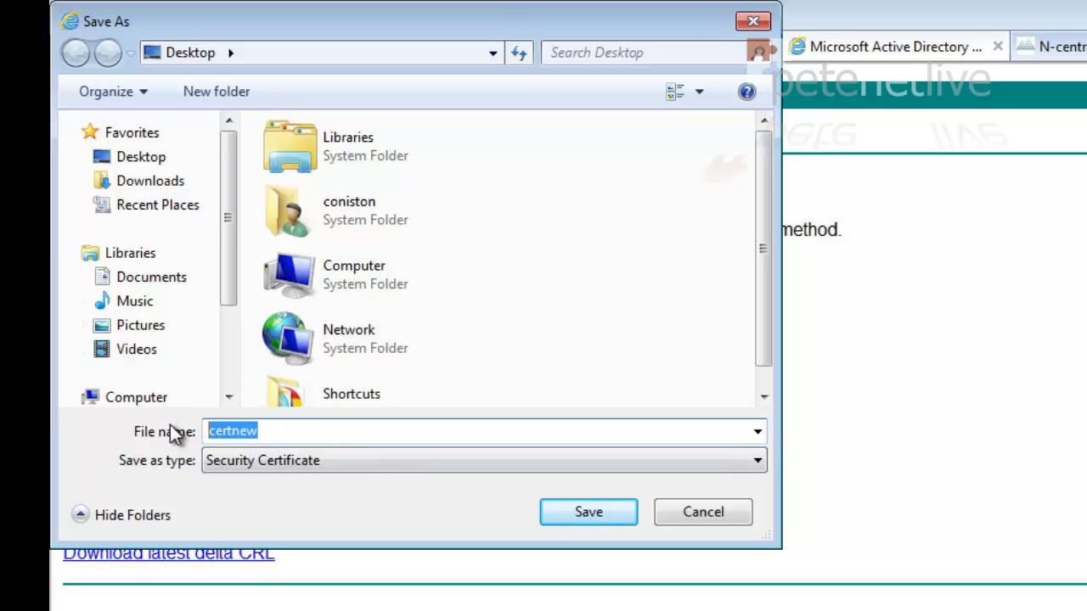
{"action": "type", "text": "Root-Cert"}
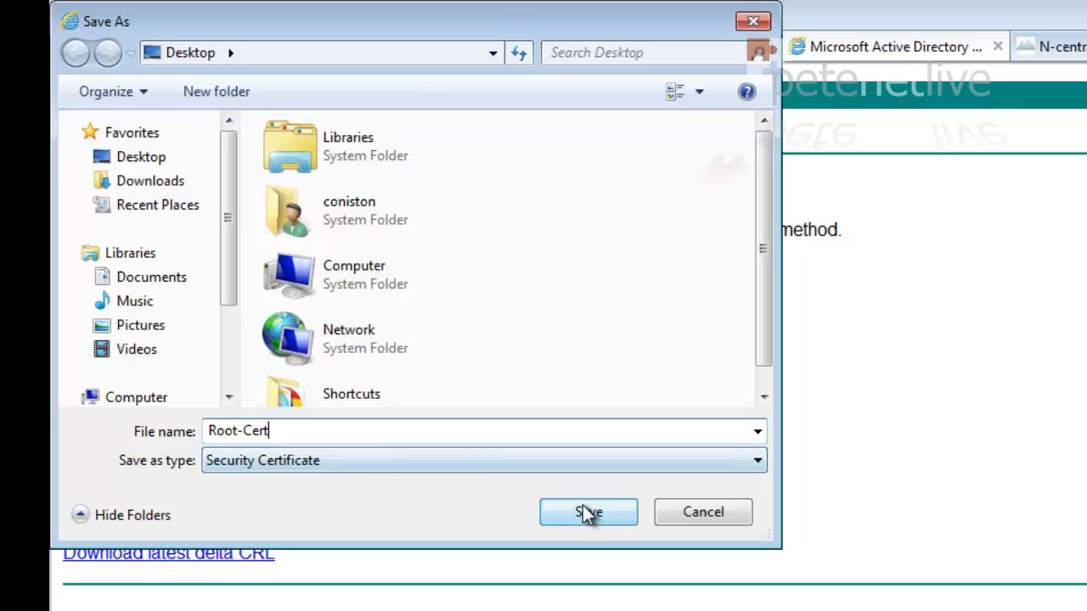
{"action": "left_click", "coordinate": [589, 512]}
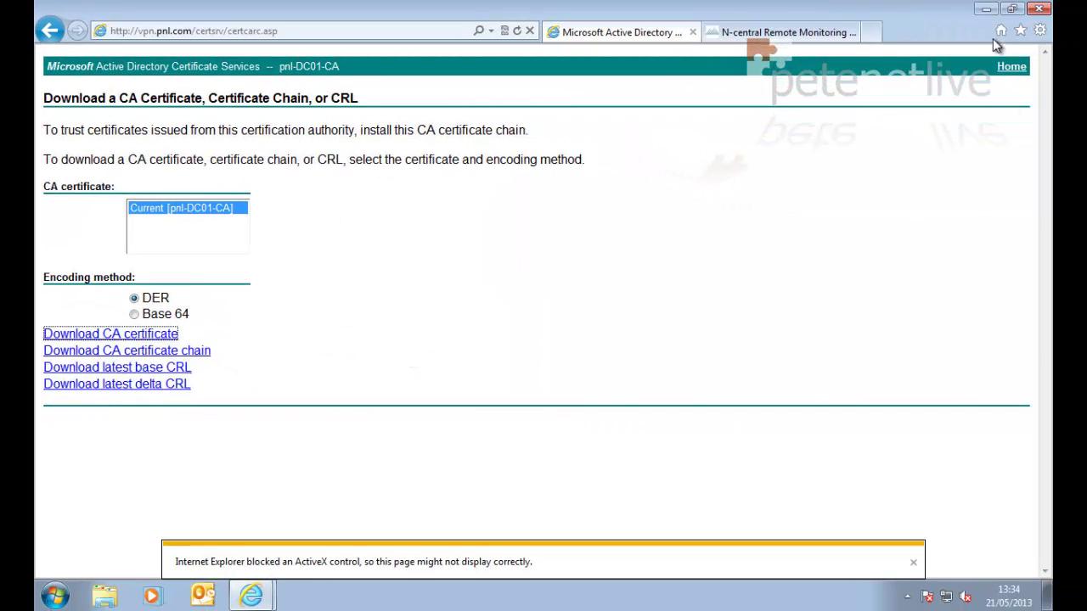
{"action": "left_click", "coordinate": [985, 11]}
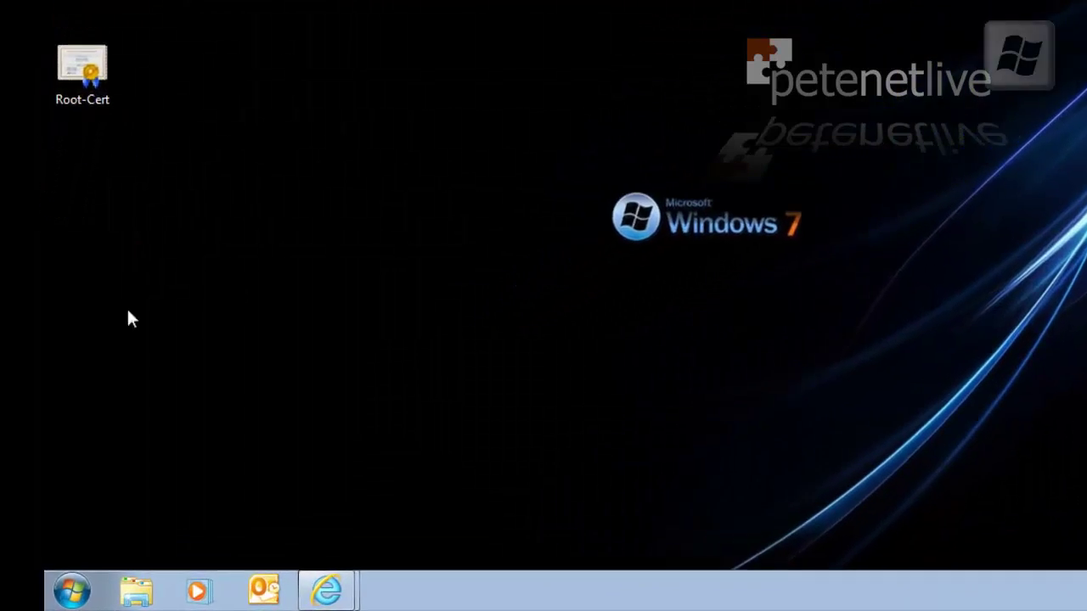
Launch mmc from the Start menu search
{"action": "left_click", "coordinate": [82, 588]}
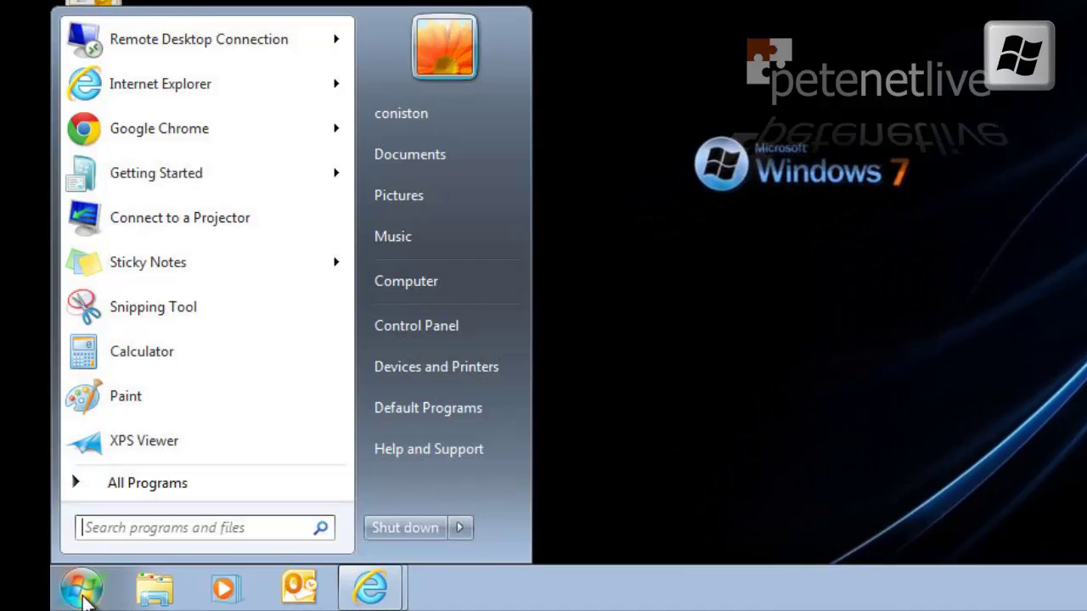
{"action": "left_click", "coordinate": [196, 533]}
{"action": "type", "text": "mmc"}
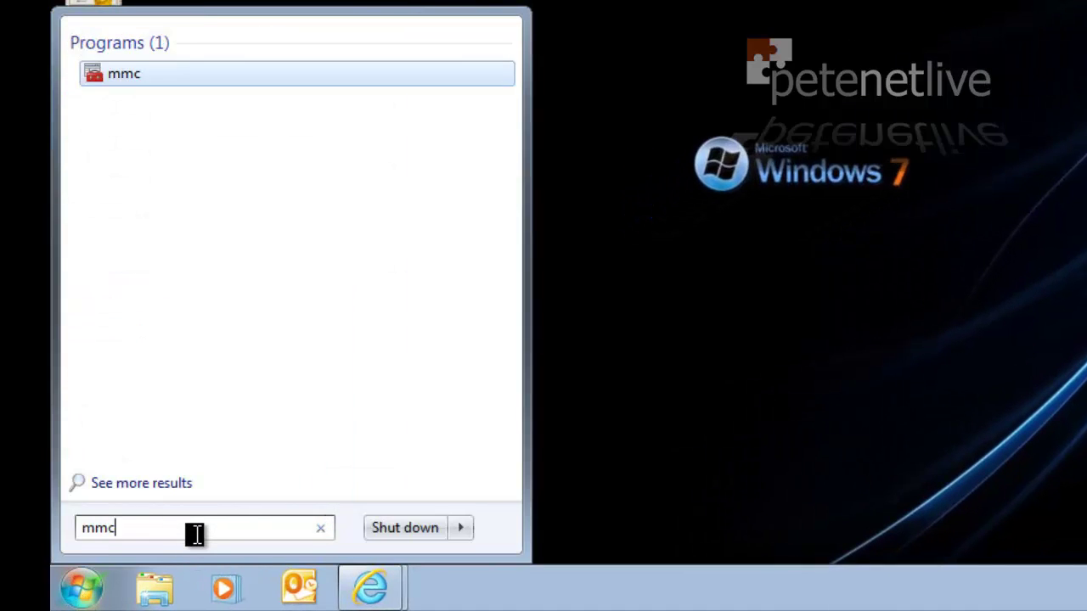
{"action": "key", "text": "Return"}
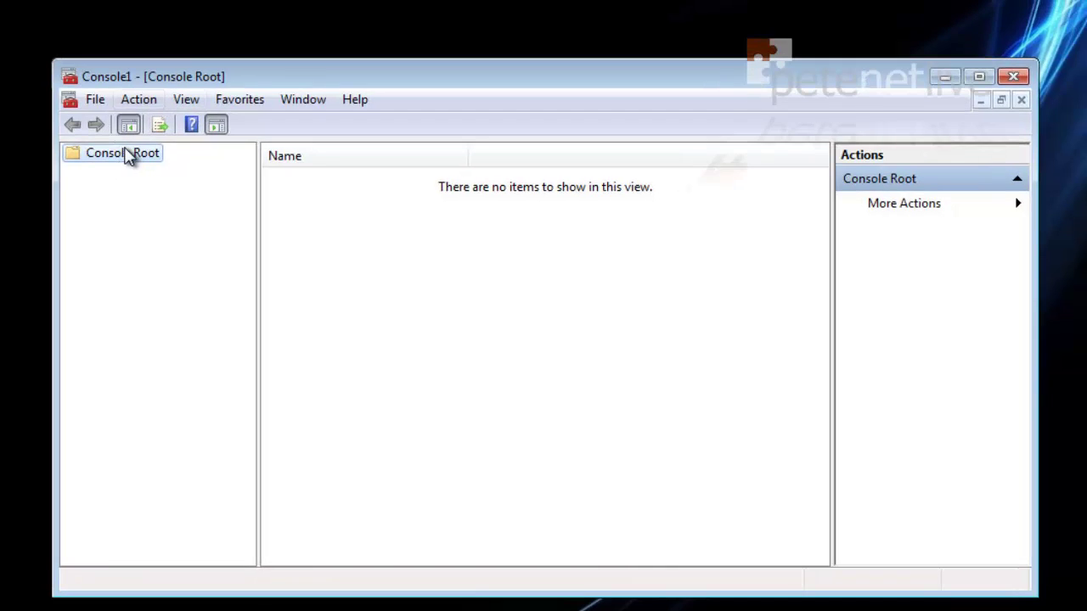
Add the Certificates snap-in for the local computer account and expand its stores
{"action": "left_click", "coordinate": [97, 102]}
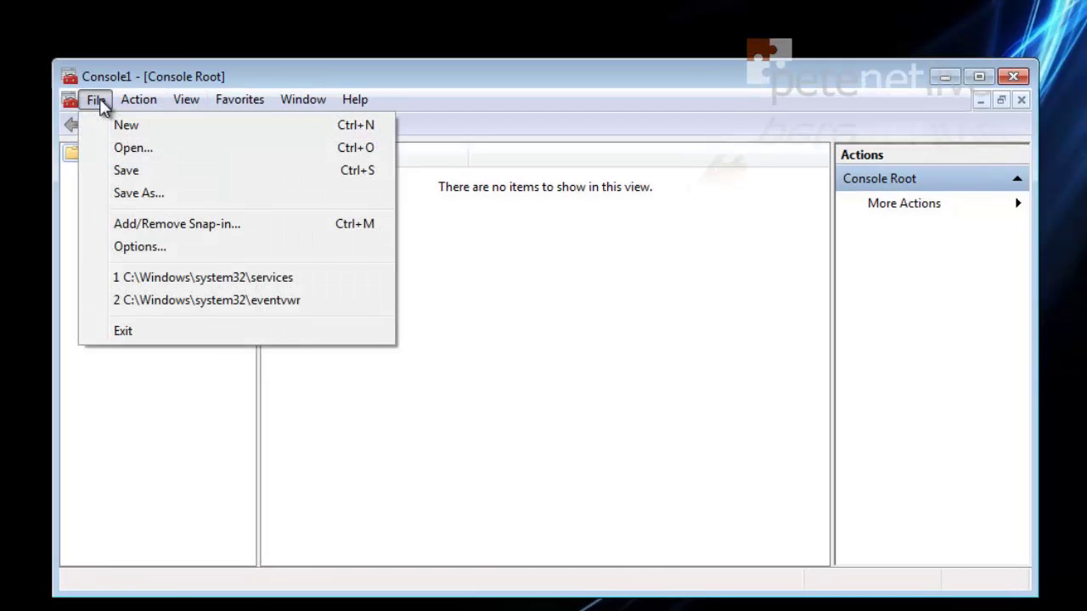
{"action": "left_click", "coordinate": [127, 224]}
{"action": "left_click", "coordinate": [254, 248]}
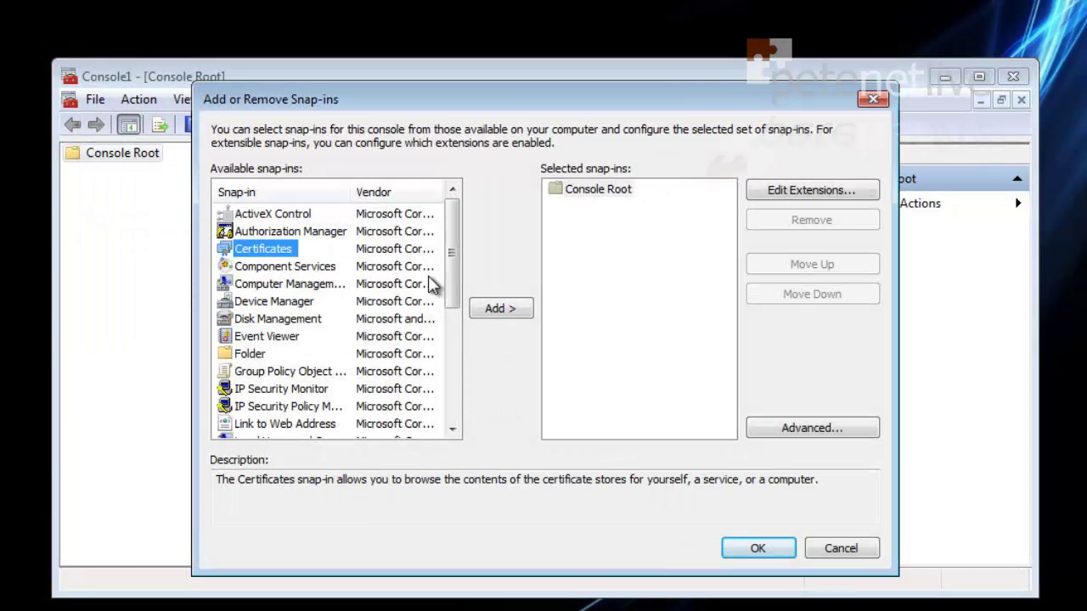
{"action": "left_click", "coordinate": [495, 311]}
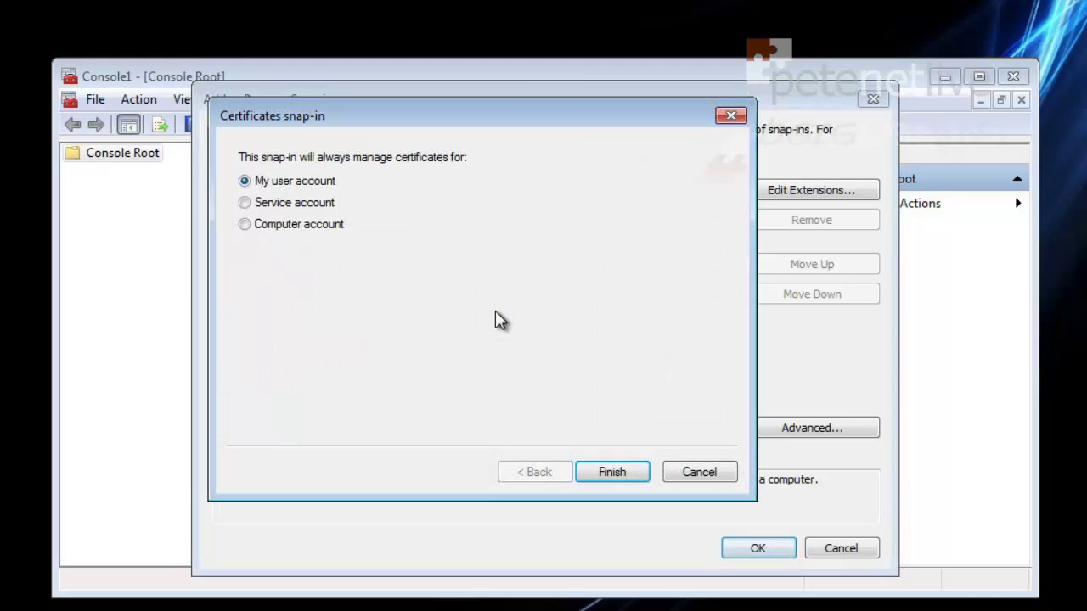
{"action": "left_click", "coordinate": [244, 224]}
{"action": "left_click", "coordinate": [626, 476]}
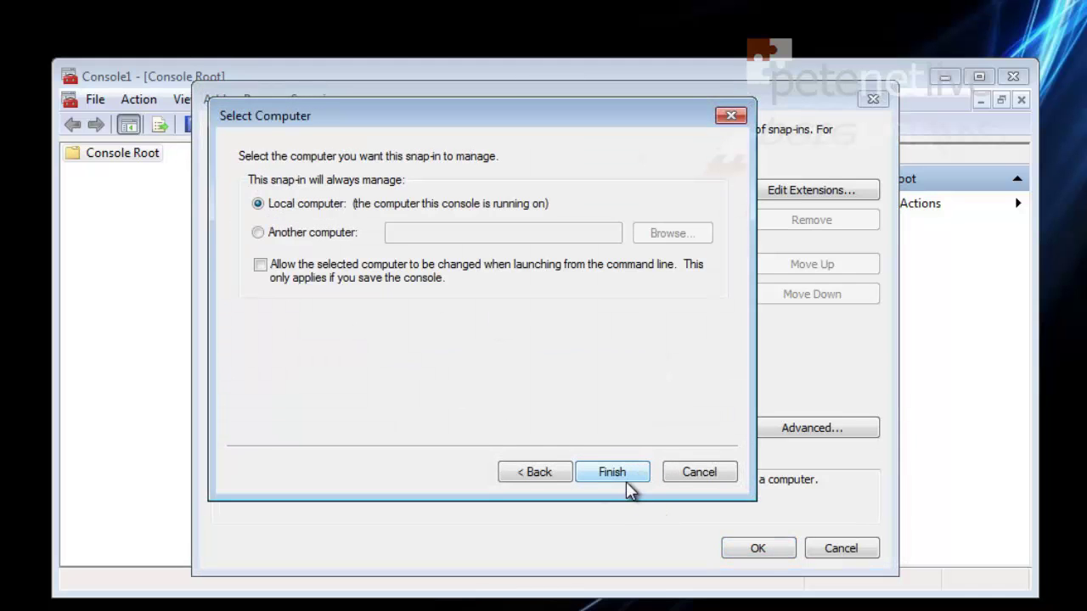
{"action": "left_click", "coordinate": [611, 472]}
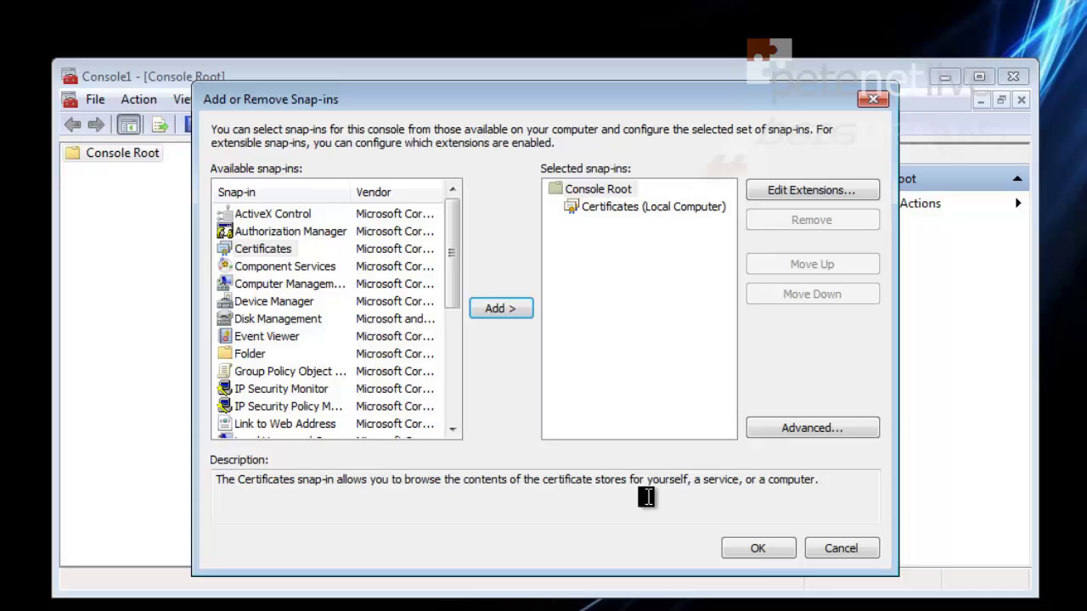
{"action": "left_click", "coordinate": [736, 549]}
{"action": "left_click", "coordinate": [74, 173]}
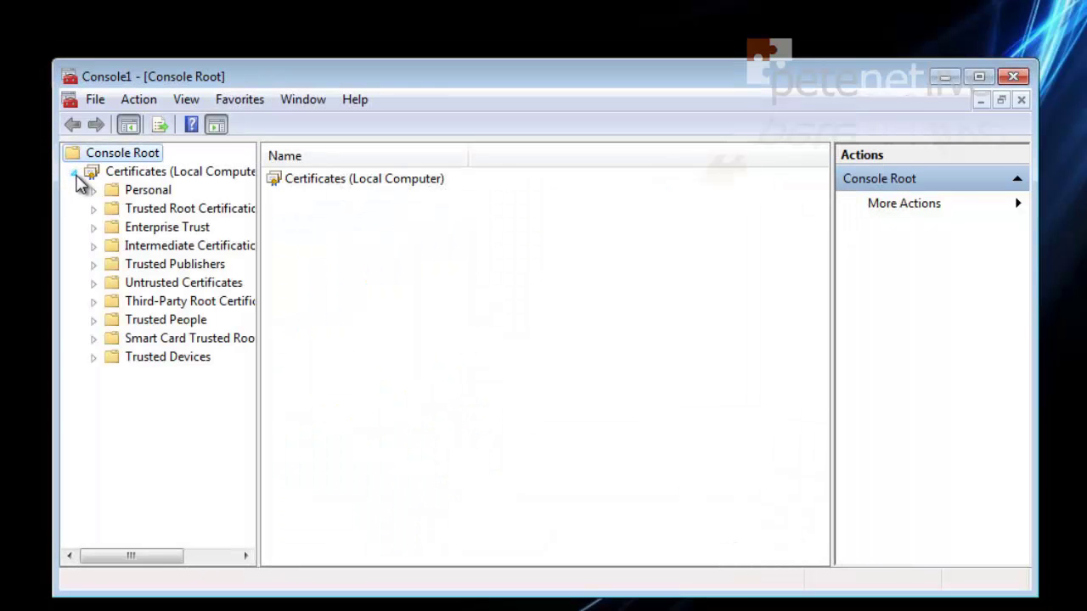
Open Trusted Root Certification Authorities > Certificates and start the certificate Import wizard
{"action": "double_click", "coordinate": [132, 210]}
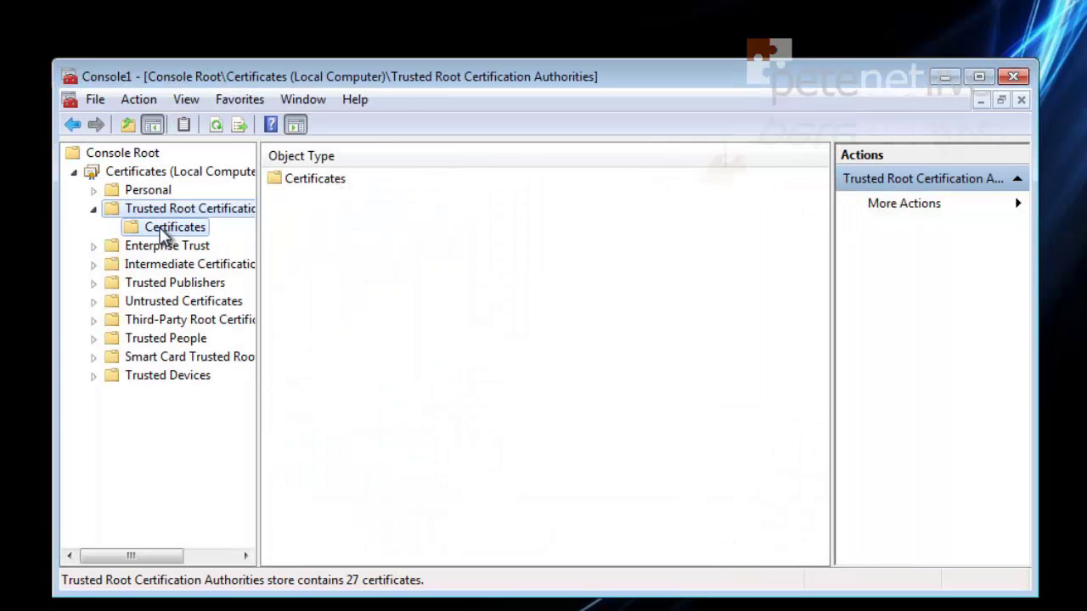
{"action": "left_click", "coordinate": [164, 228]}
{"action": "double_click", "coordinate": [407, 77]}
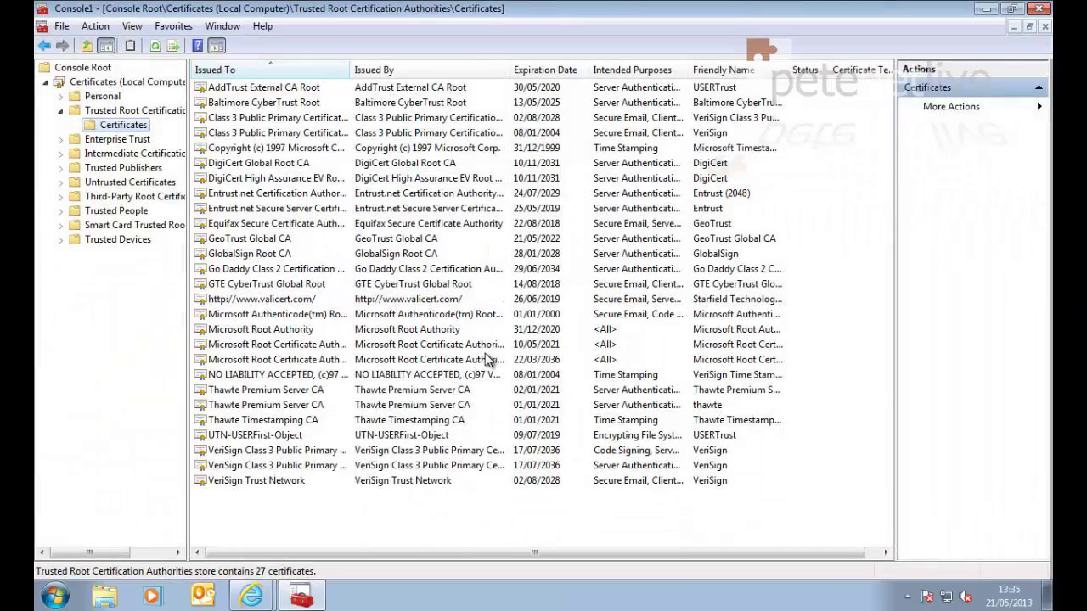
{"action": "right_click", "coordinate": [315, 511]}
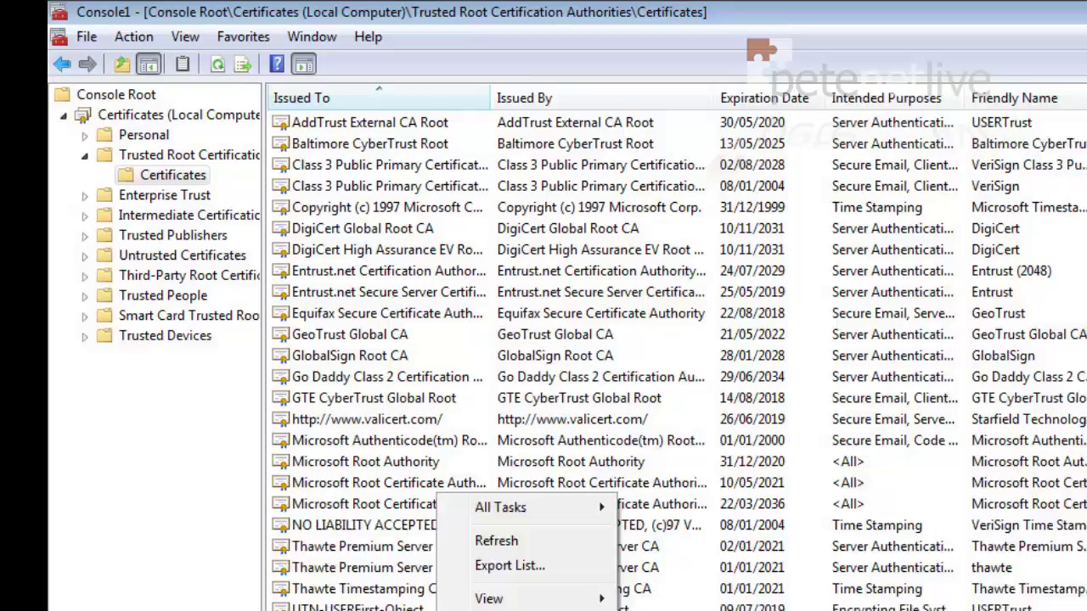
{"action": "right_click", "coordinate": [116, 126]}
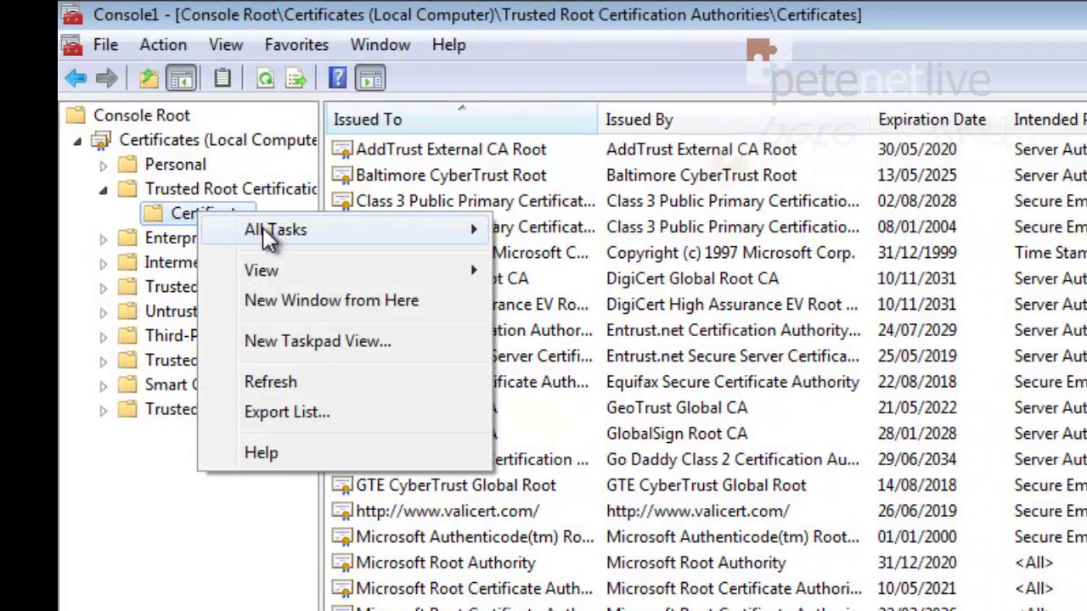
{"action": "mouse_move", "coordinate": [267, 237]}
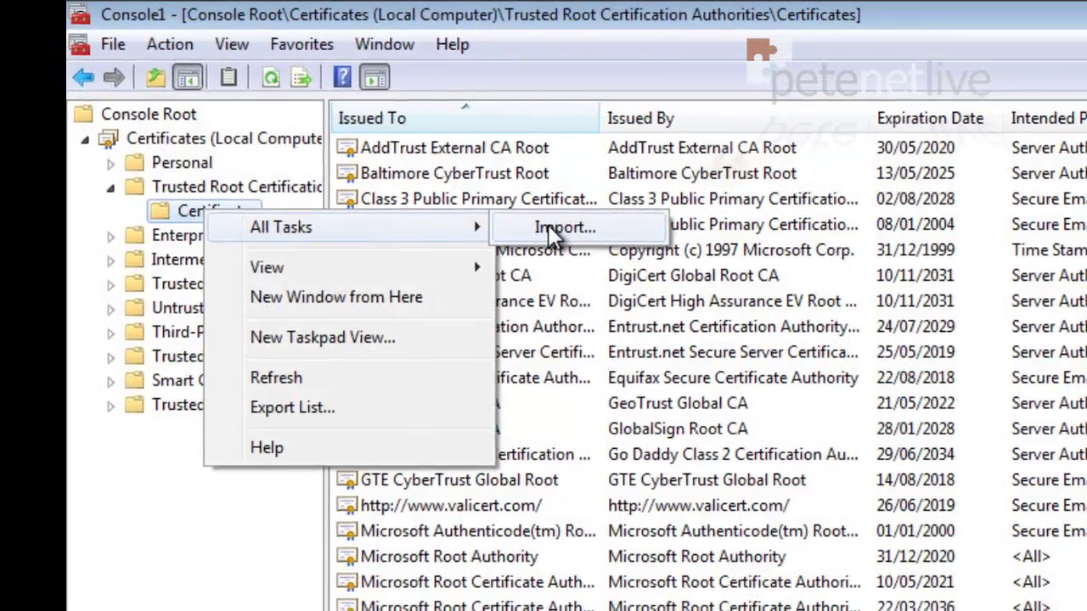
{"action": "left_click", "coordinate": [551, 229]}
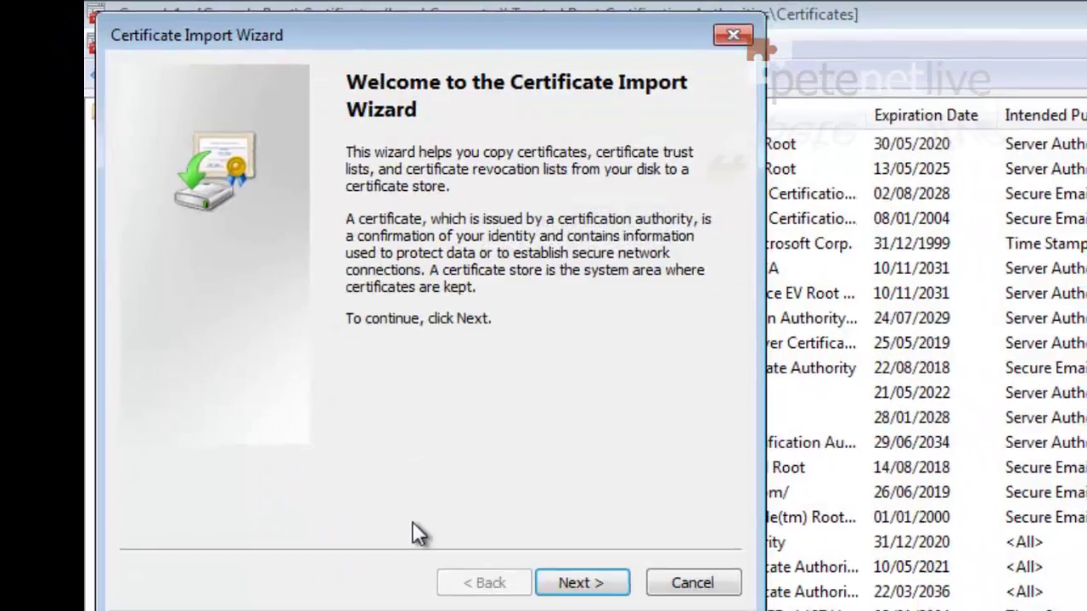
Choose Desktop\Root-Cert as the certificate file to import
{"action": "left_click", "coordinate": [519, 511]}
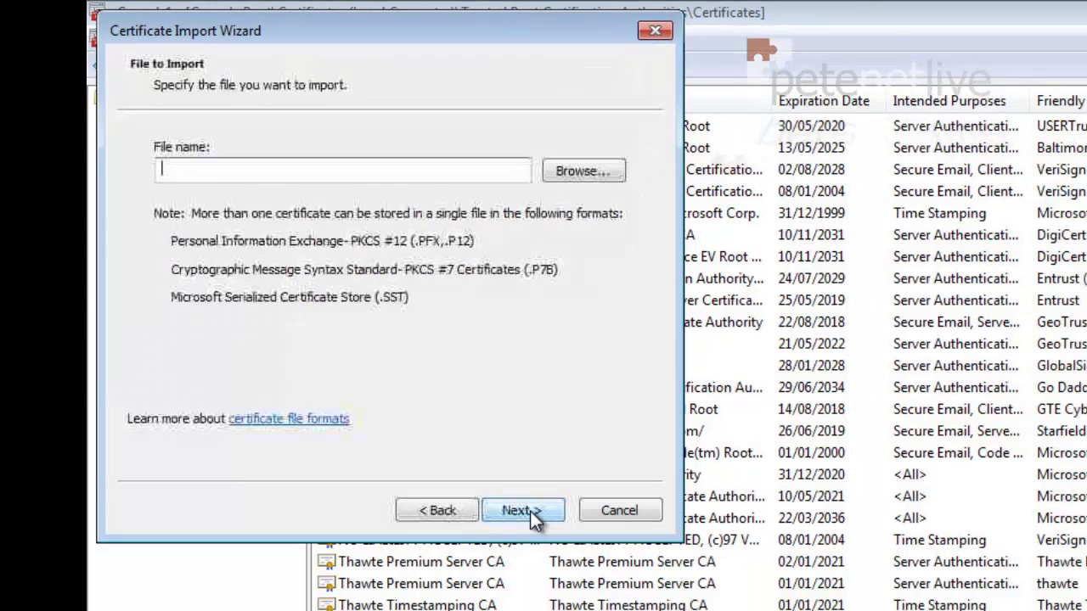
{"action": "left_click", "coordinate": [582, 171]}
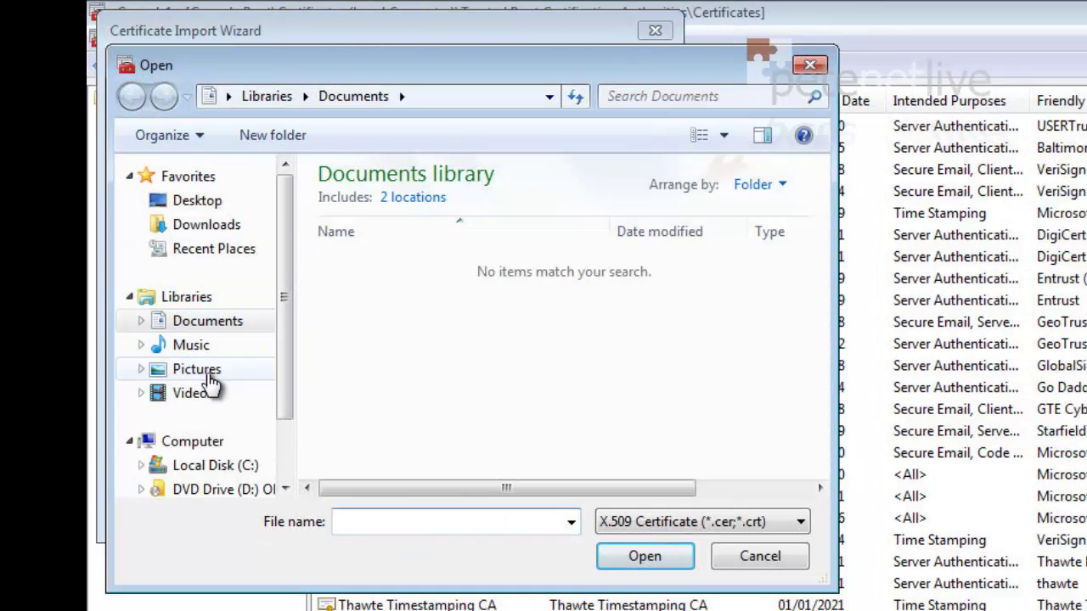
{"action": "left_click", "coordinate": [192, 203]}
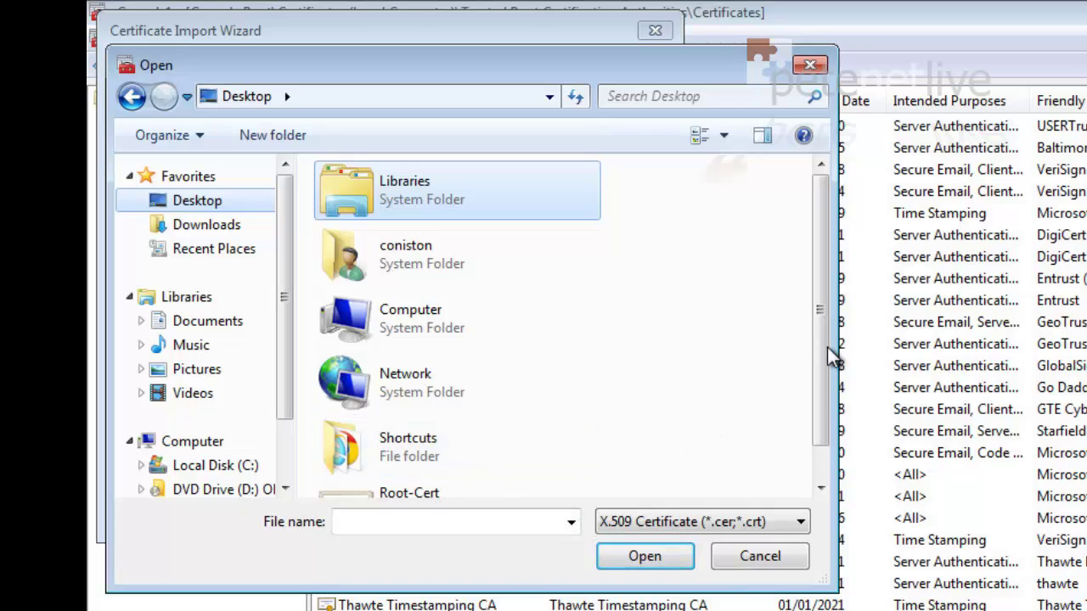
{"action": "scroll", "coordinate": [785, 424], "scroll_direction": "down", "scroll_amount": 2}
{"action": "left_click", "coordinate": [388, 473]}
{"action": "left_click", "coordinate": [639, 561]}
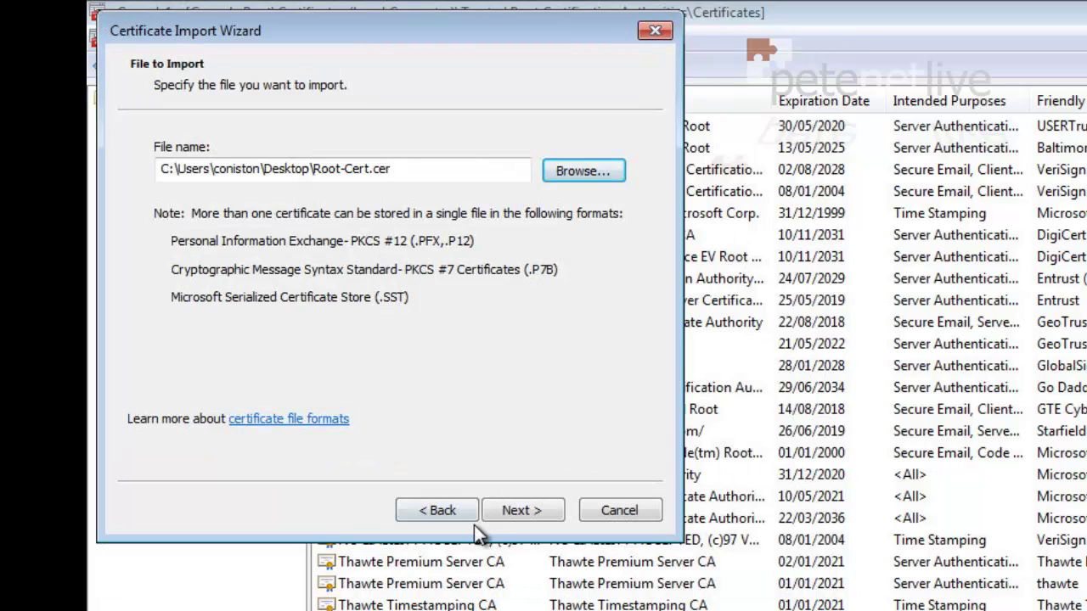
Import Root-Cert into Trusted Root Certification Authorities, verify pnl-DC01-CA is listed, and close the console
{"action": "left_click", "coordinate": [518, 513]}
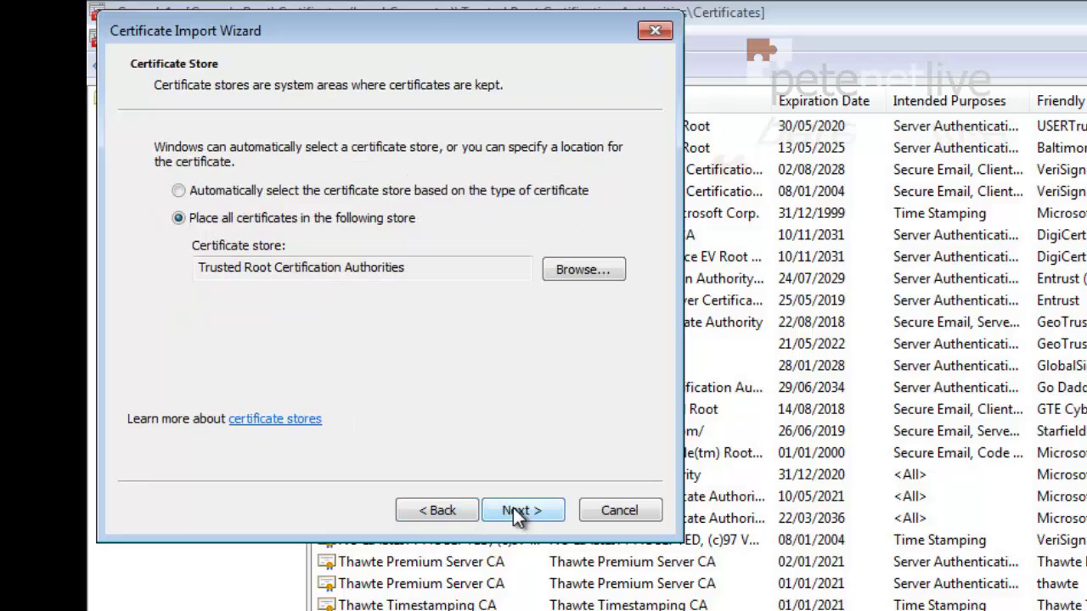
{"action": "left_click", "coordinate": [518, 511]}
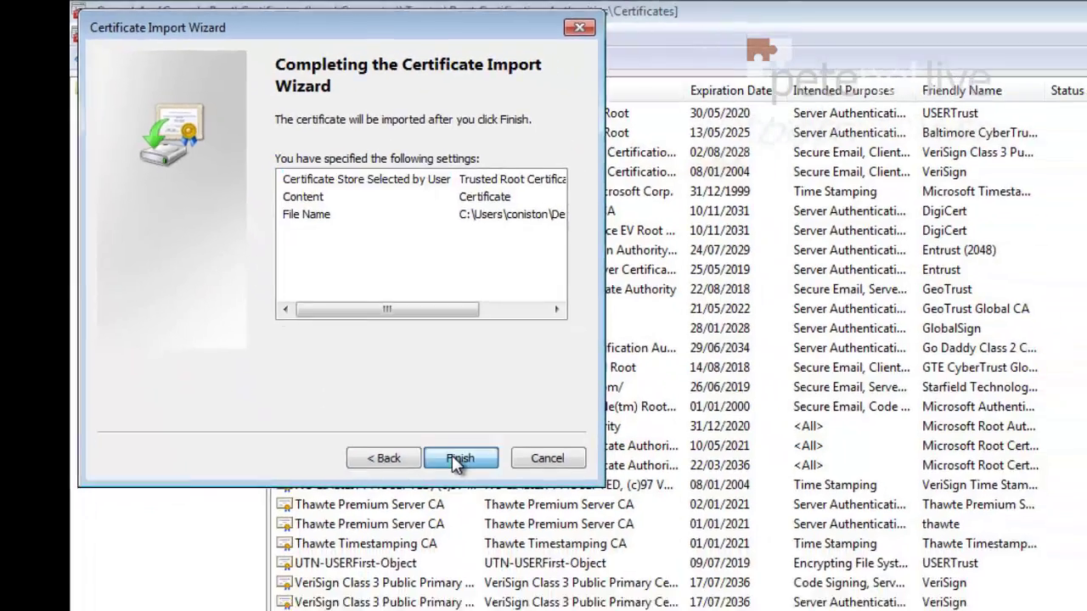
{"action": "left_click", "coordinate": [518, 510]}
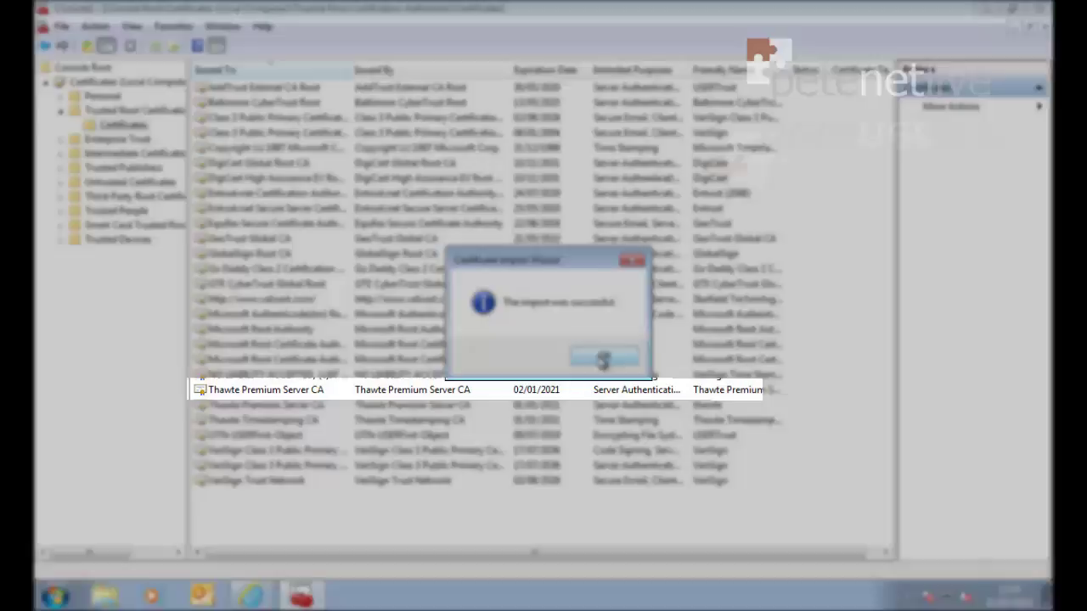
{"action": "left_click", "coordinate": [602, 358]}
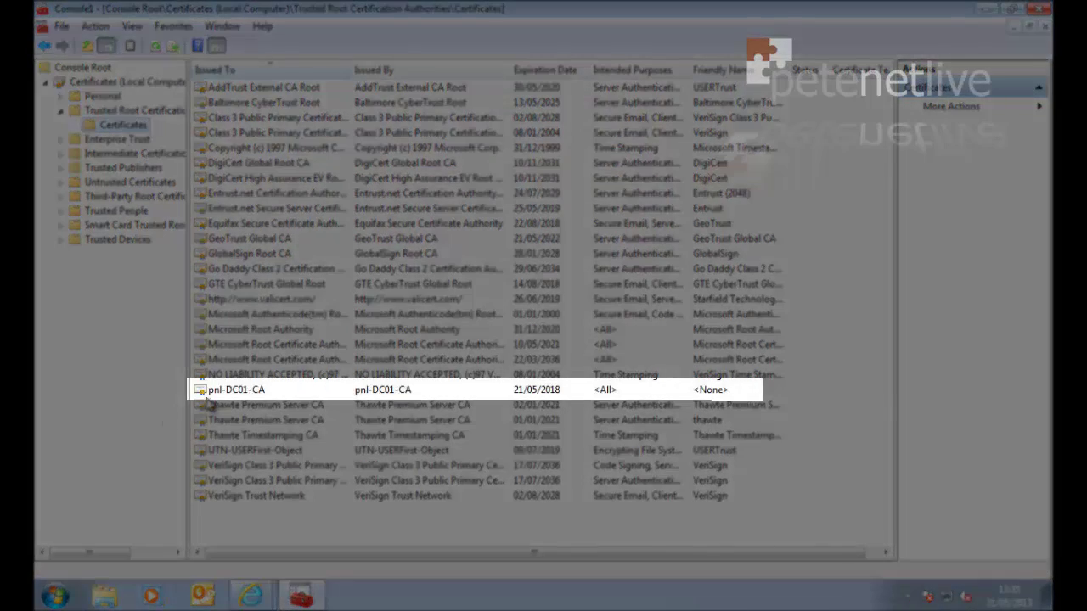
{"action": "left_click", "coordinate": [215, 392]}
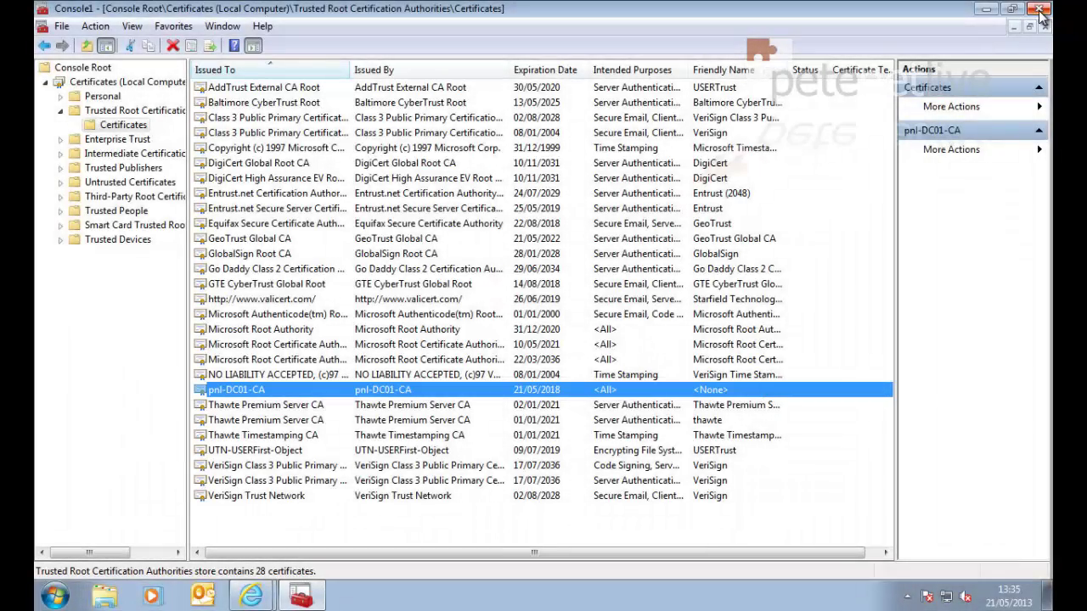
{"action": "left_click", "coordinate": [1039, 10]}
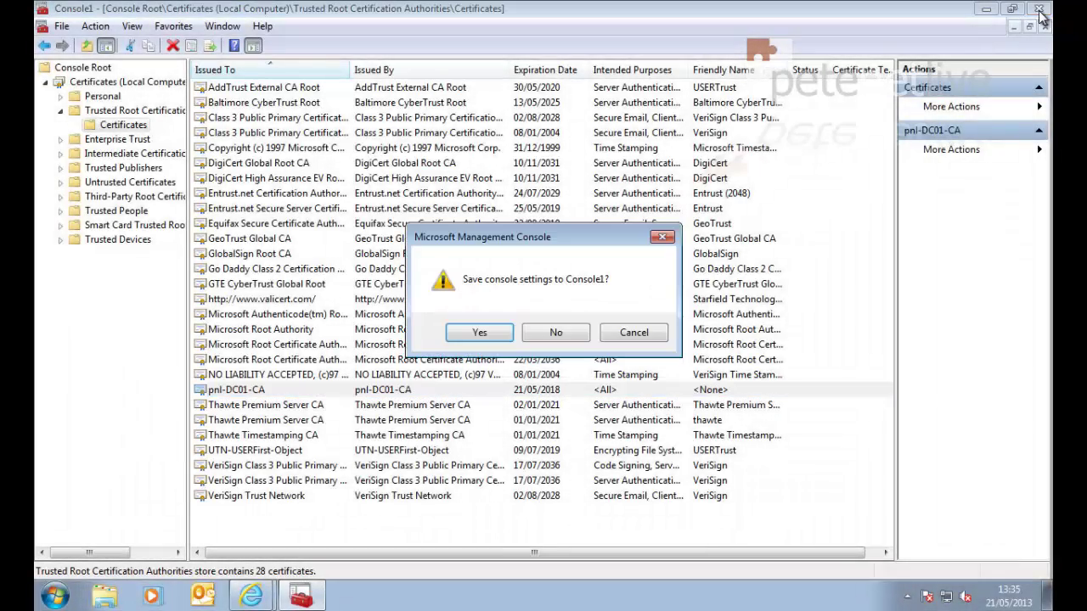
Close the console without saving and launch regedit from Start search
{"action": "left_click", "coordinate": [552, 332]}
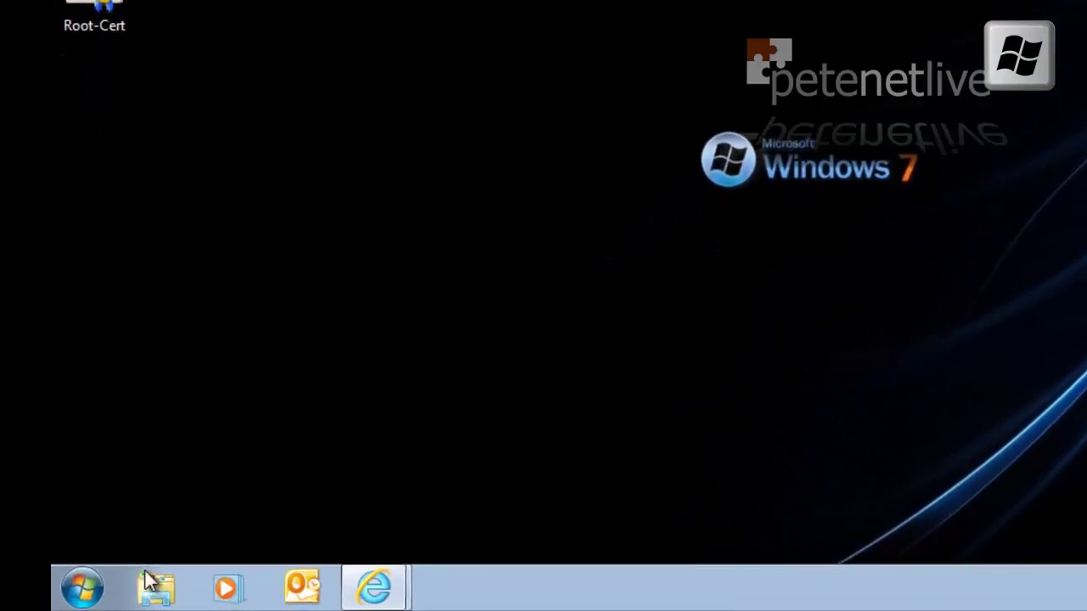
{"action": "left_click", "coordinate": [55, 599]}
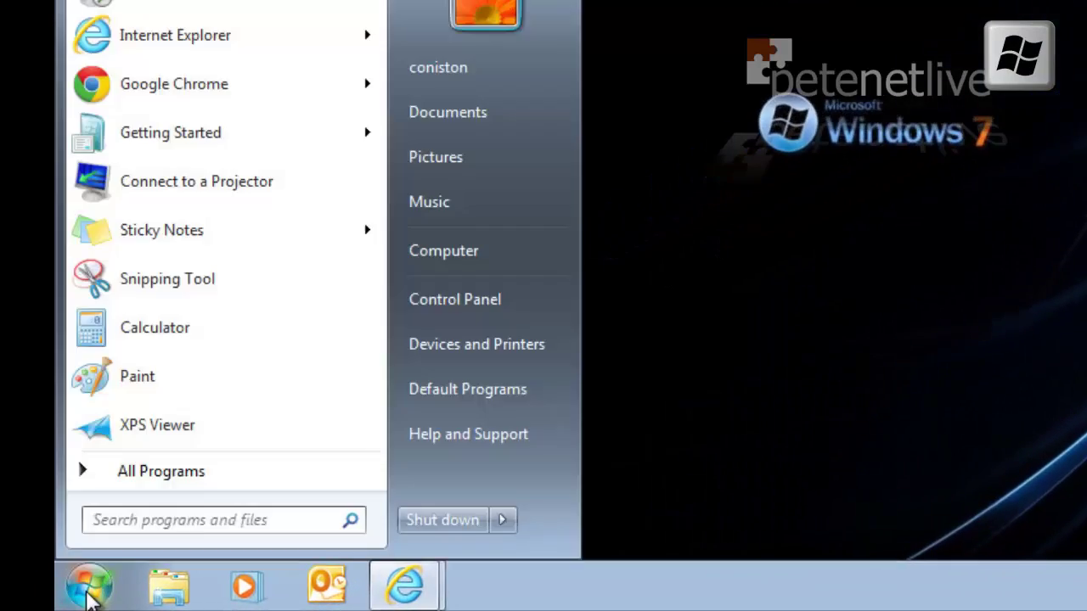
{"action": "left_click", "coordinate": [180, 522]}
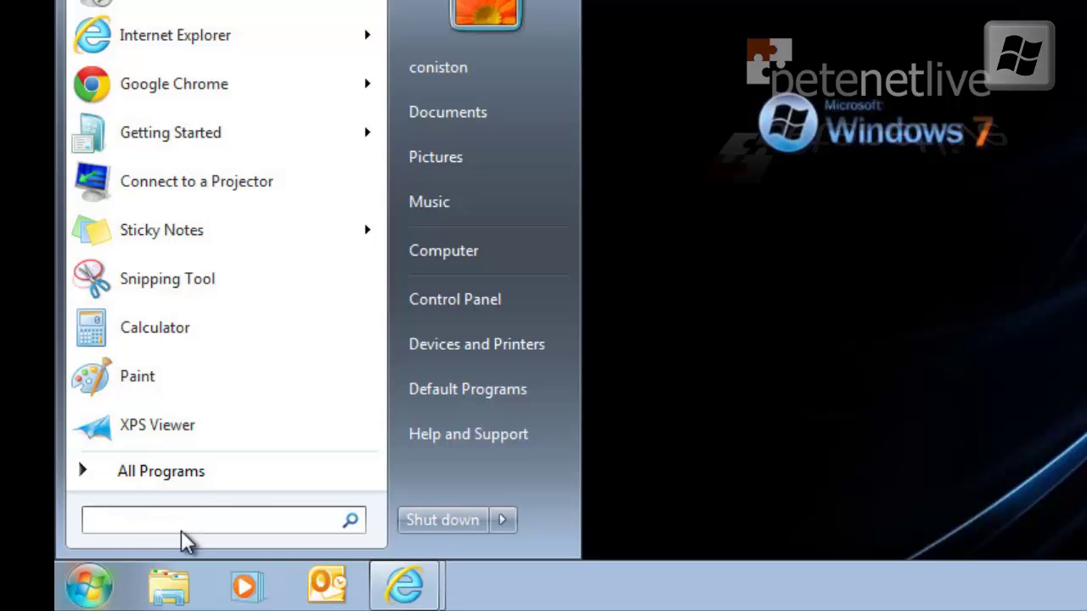
{"action": "type", "text": "reg"}
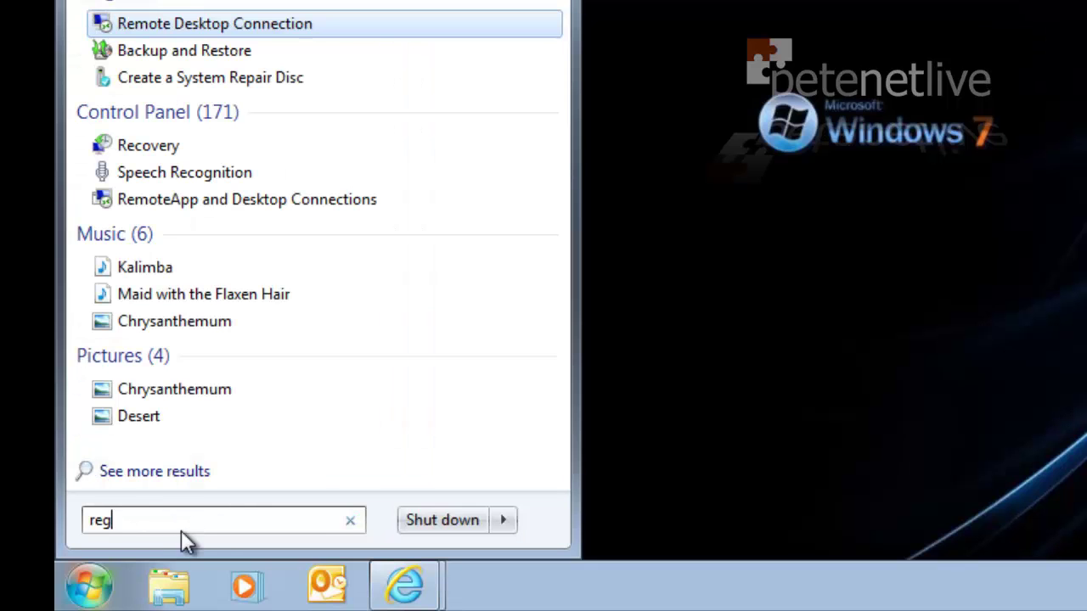
{"action": "type", "text": "edit"}
{"action": "key", "text": "Return"}
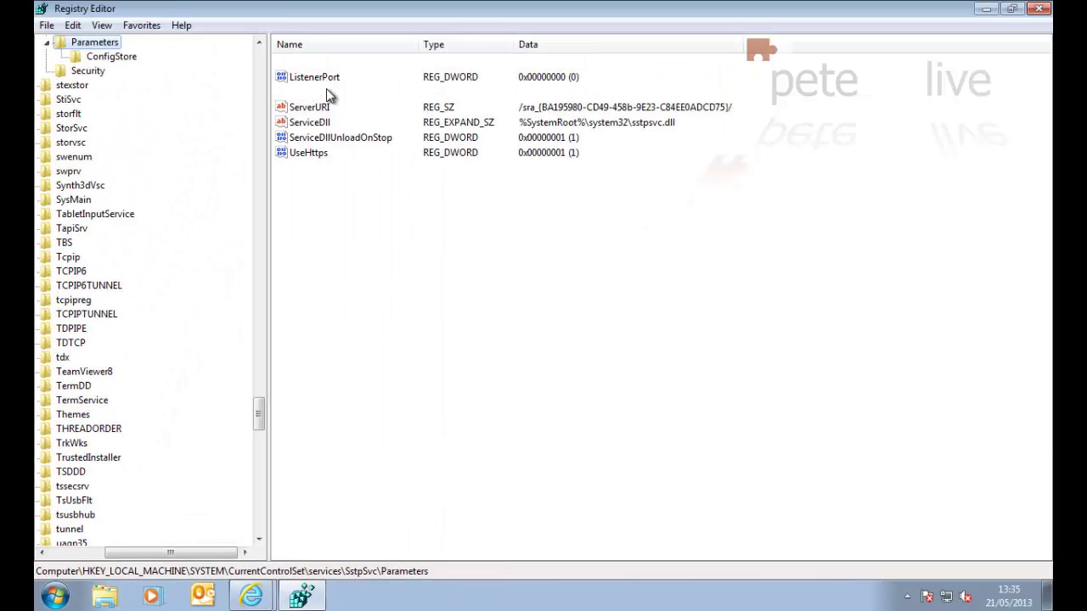
Set NoCertRevocationCheck to 1 under SstpSvc\Parameters and close Registry Editor
{"action": "double_click", "coordinate": [328, 93]}
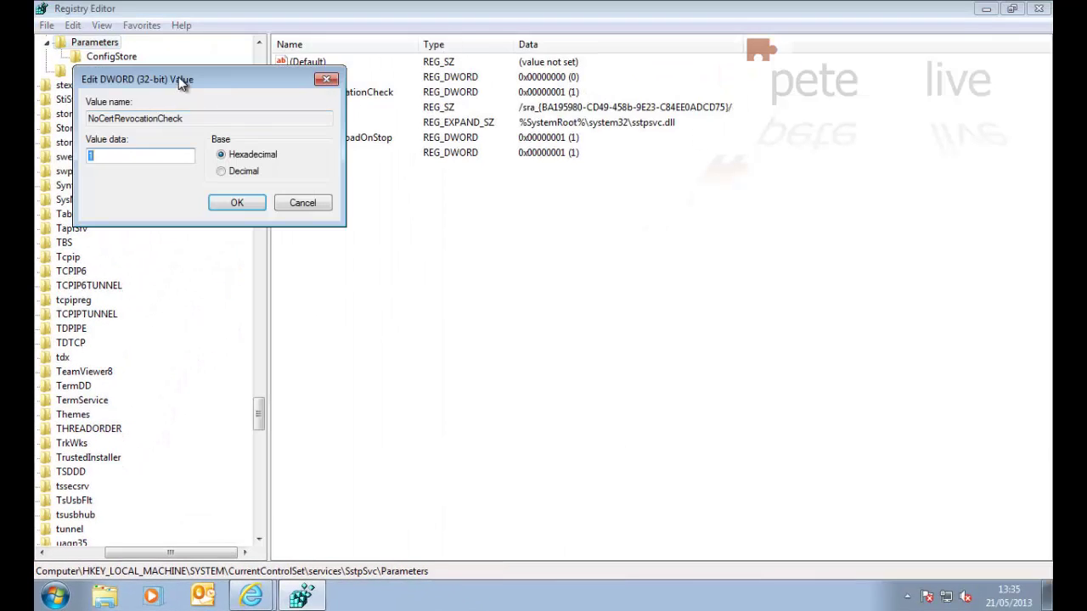
{"action": "left_click_drag", "start_coordinate": [185, 89], "coordinate": [492, 339]}
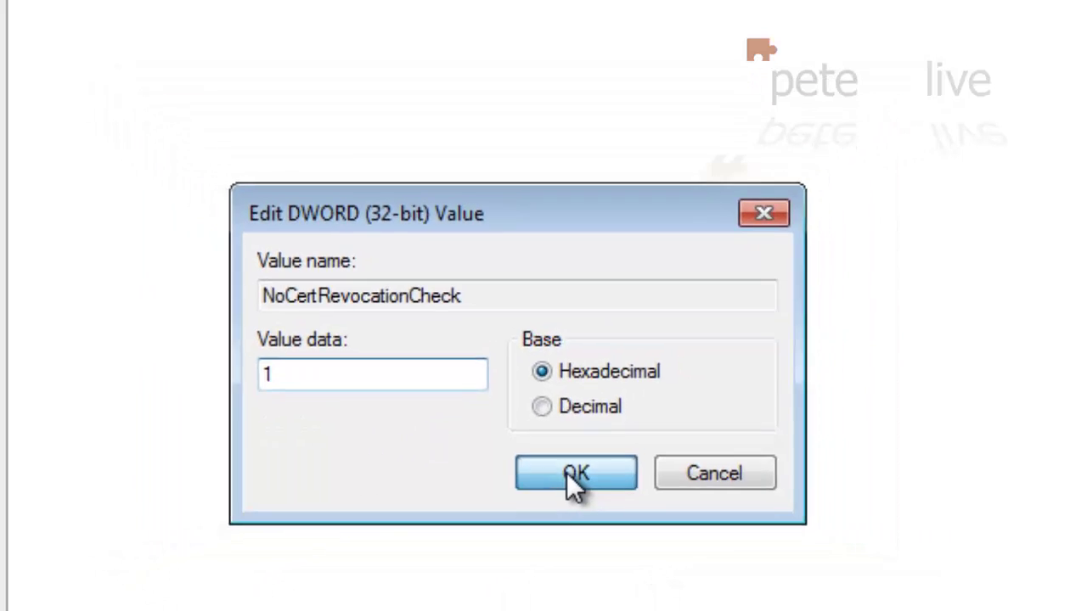
{"action": "left_click", "coordinate": [602, 497]}
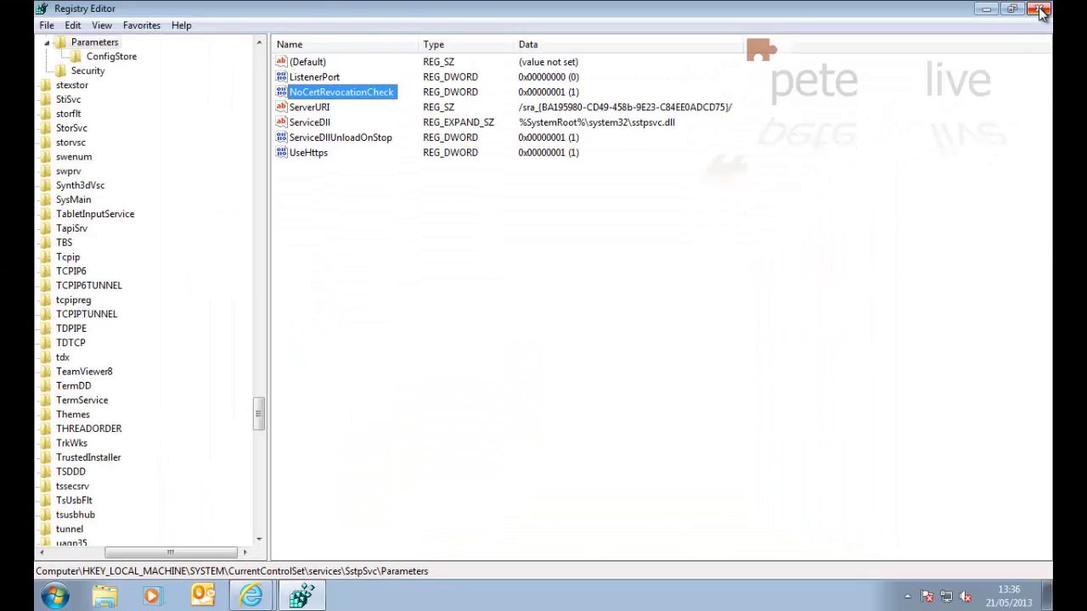
{"action": "left_click", "coordinate": [1040, 9]}
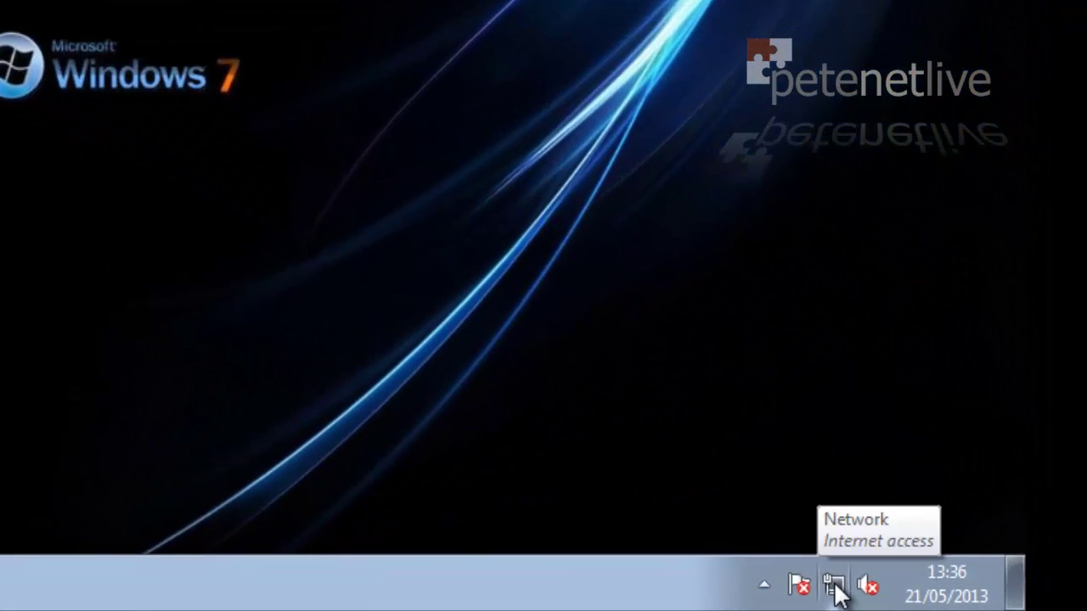
In Network and Sharing Center, start a new workplace connection using VPN over the internet
{"action": "left_click", "coordinate": [836, 590]}
{"action": "left_click", "coordinate": [799, 530]}
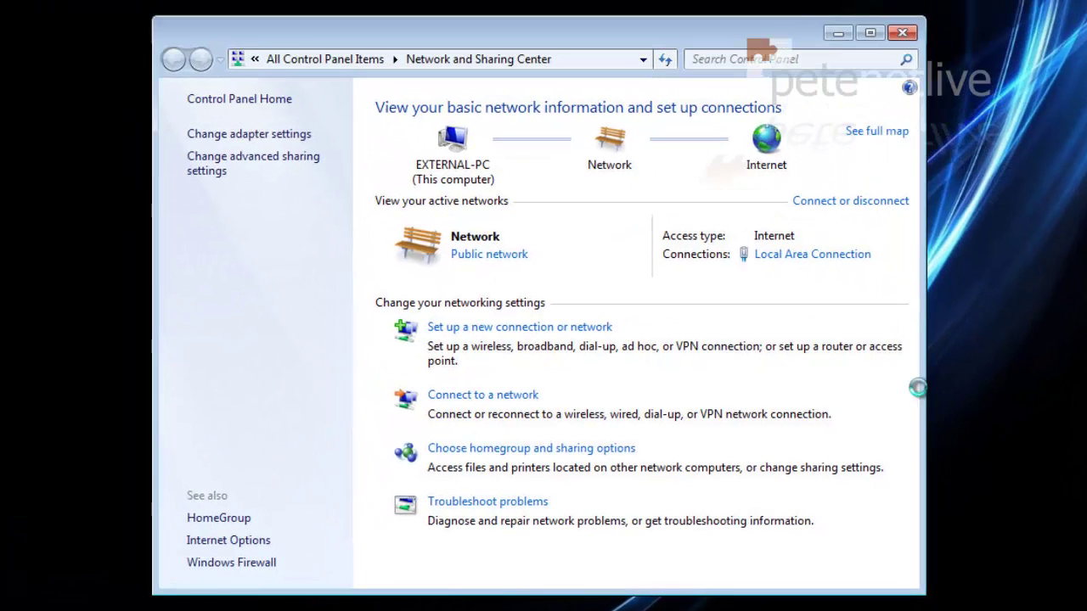
{"action": "left_click", "coordinate": [474, 329]}
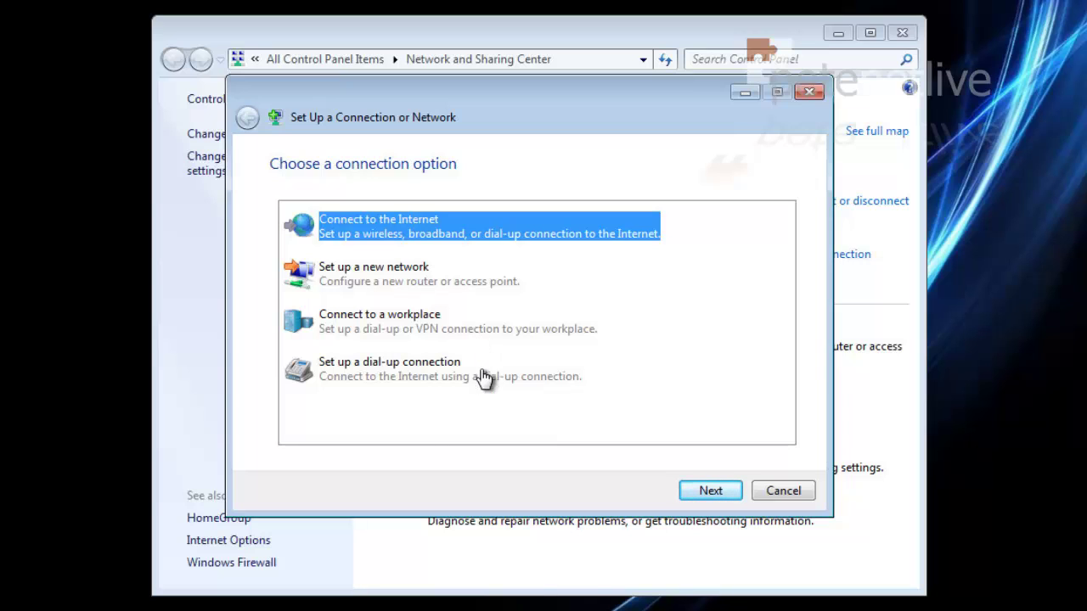
{"action": "left_click", "coordinate": [351, 326]}
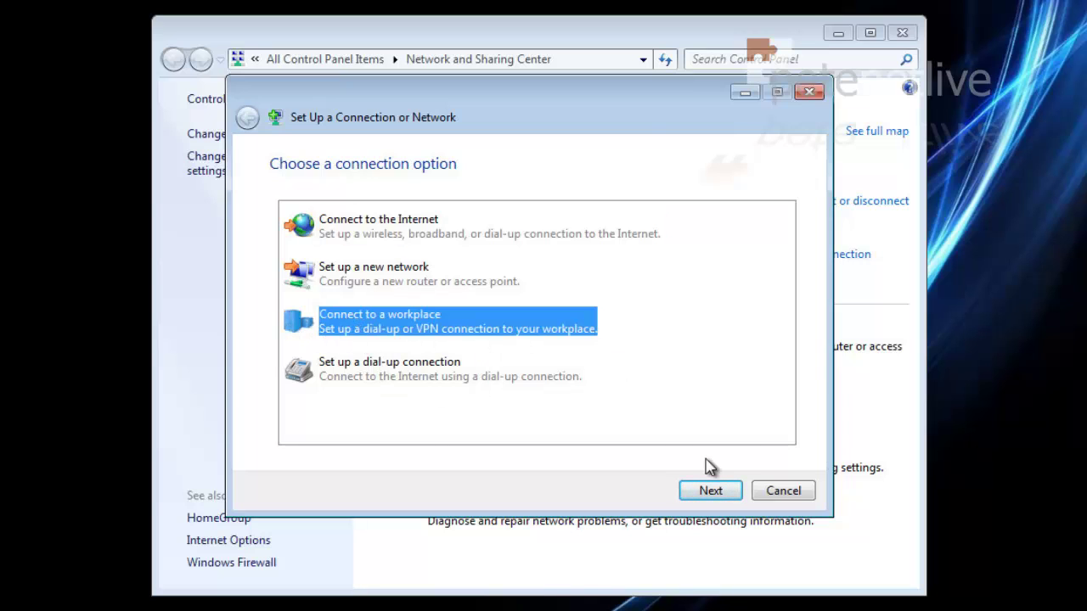
{"action": "left_click", "coordinate": [711, 491]}
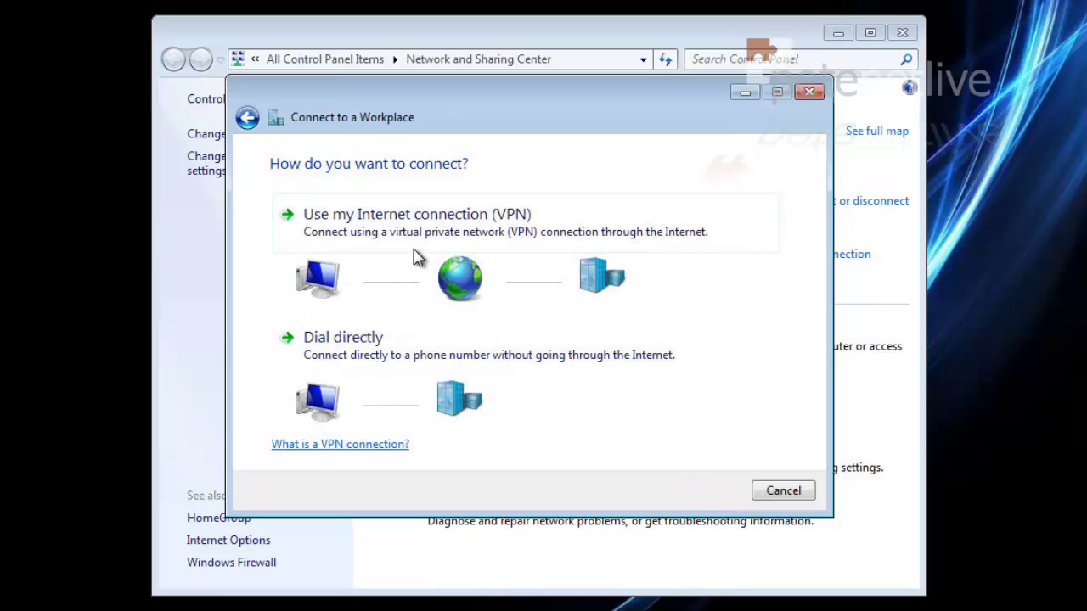
{"action": "left_click", "coordinate": [369, 224]}
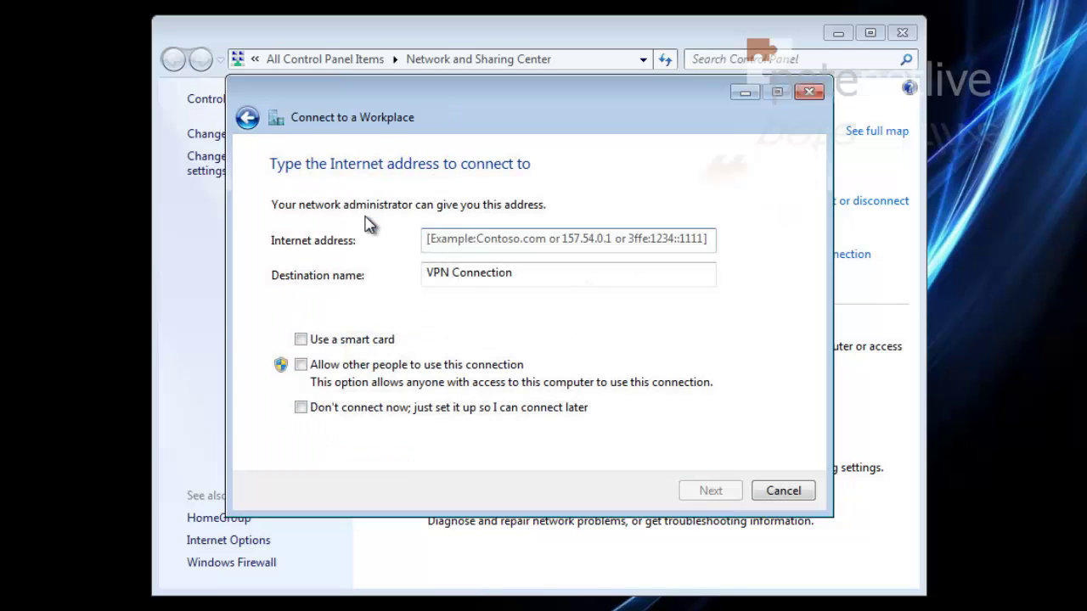
Enter vpn.pnl.com as the address, name the connection VPN, and allow other users
{"action": "left_click", "coordinate": [469, 240]}
{"action": "type", "text": "vpn.pnl.com"}
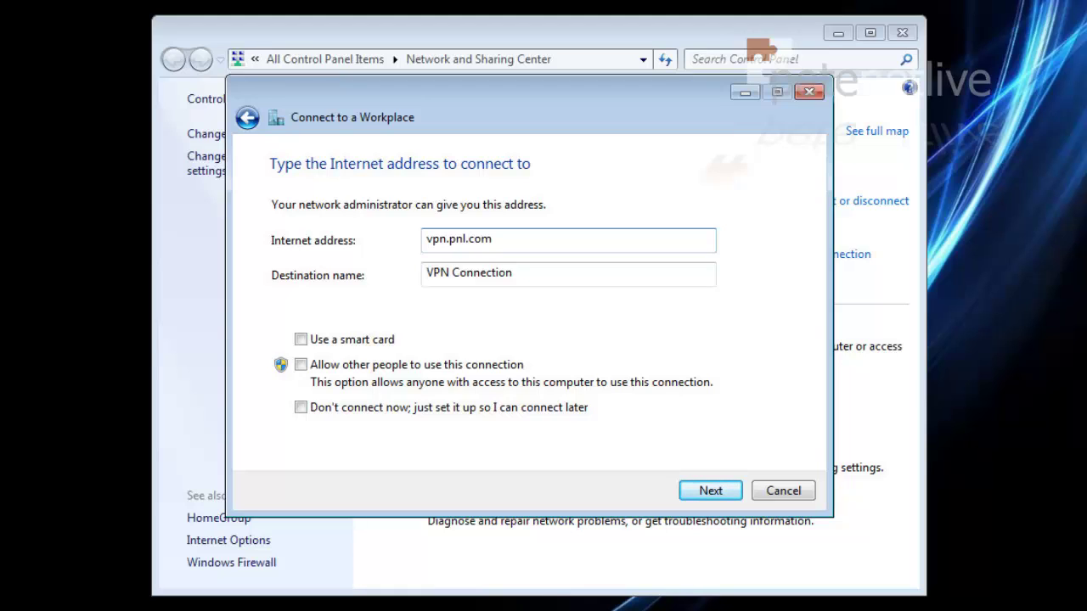
{"action": "key", "text": "Tab"}
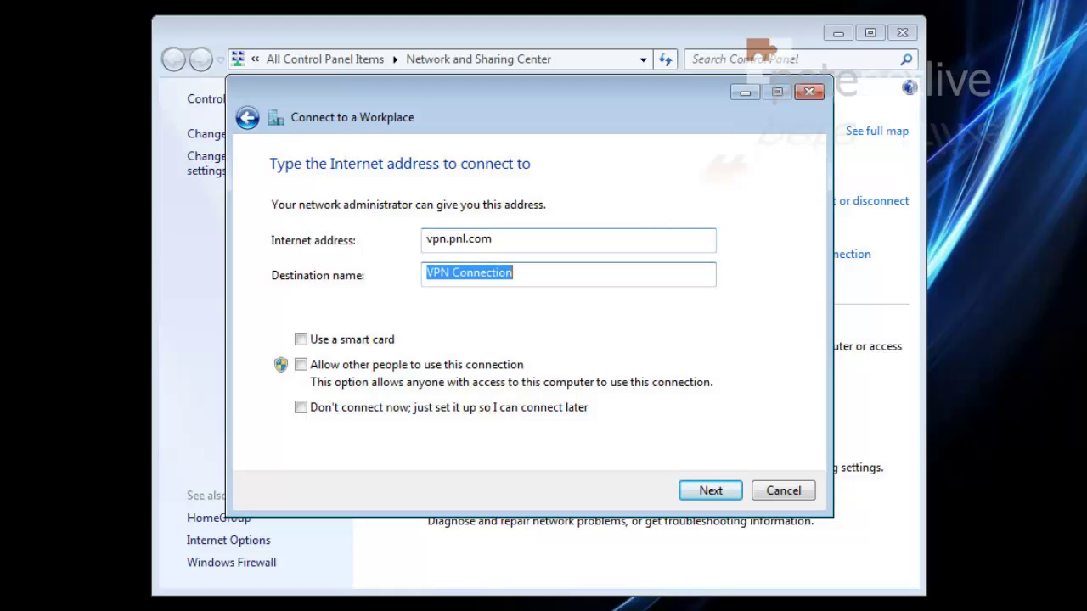
{"action": "type", "text": "VPN"}
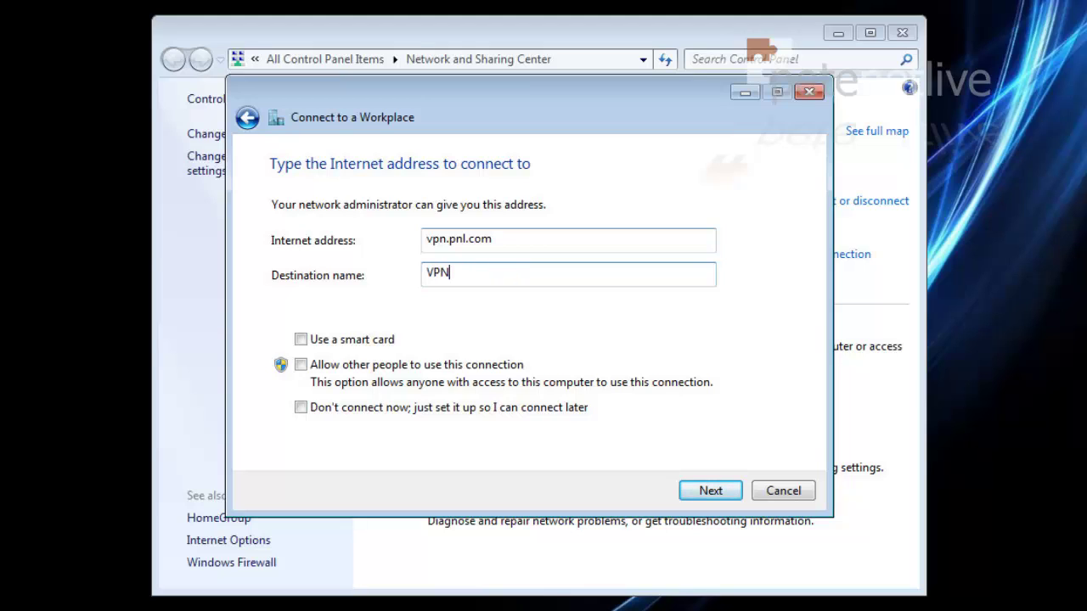
{"action": "left_click", "coordinate": [301, 365]}
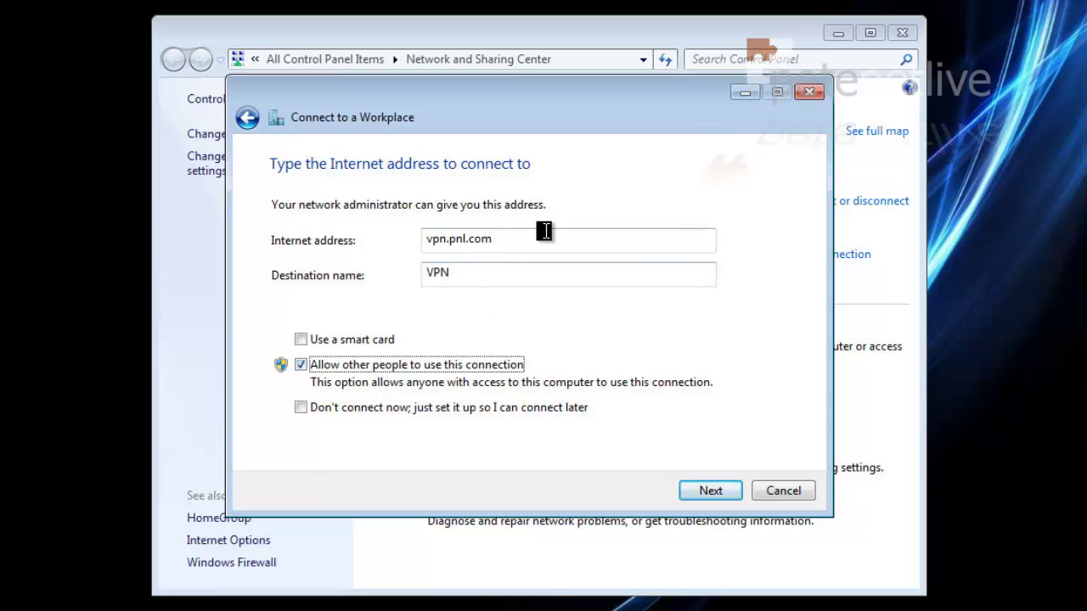
{"action": "left_click", "coordinate": [709, 496]}
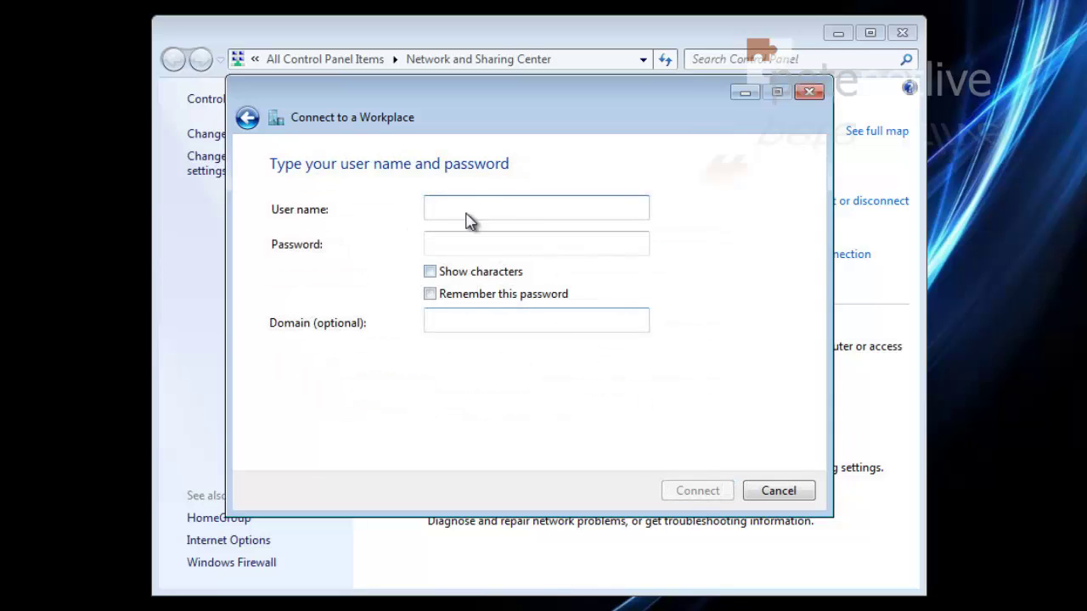
Enter the domain username, password and PNL.COM domain, remember the password, and connect
{"action": "type", "text": "petelong"}
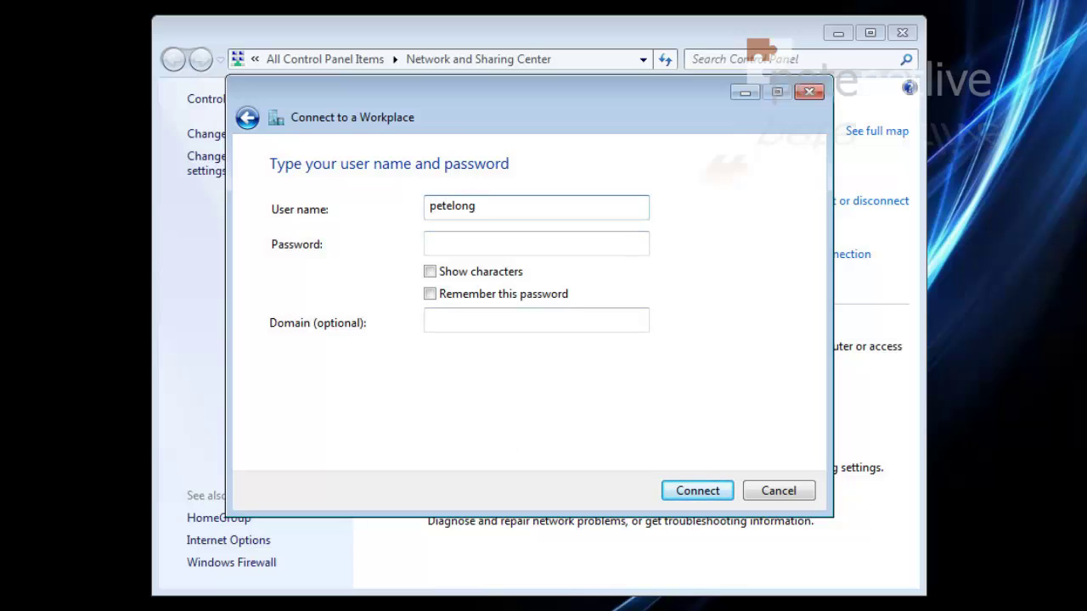
{"action": "left_click", "coordinate": [536, 243]}
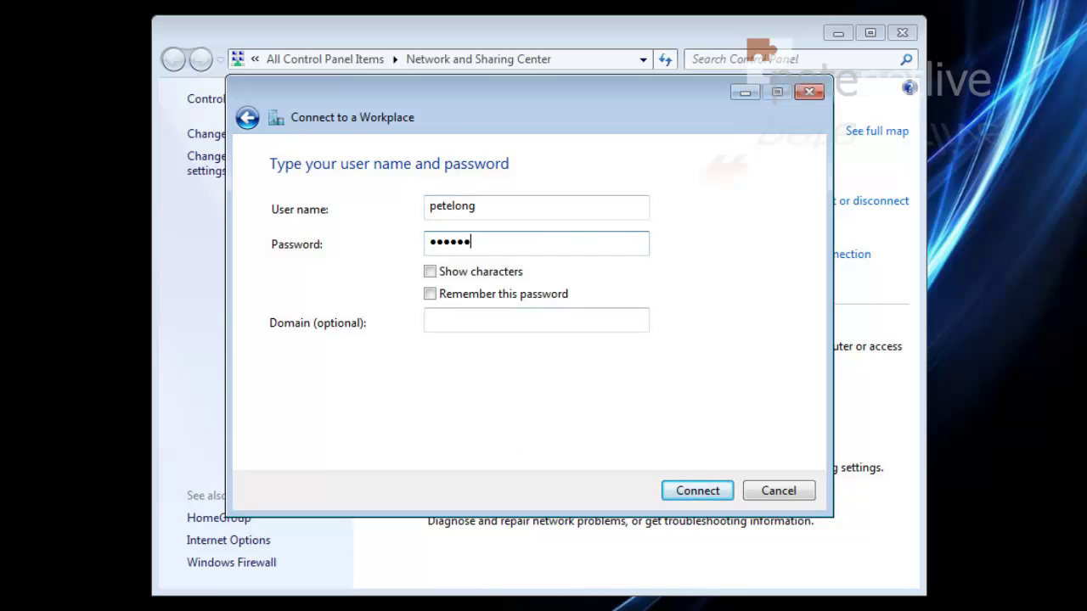
{"action": "left_click", "coordinate": [431, 296]}
{"action": "left_click", "coordinate": [465, 319]}
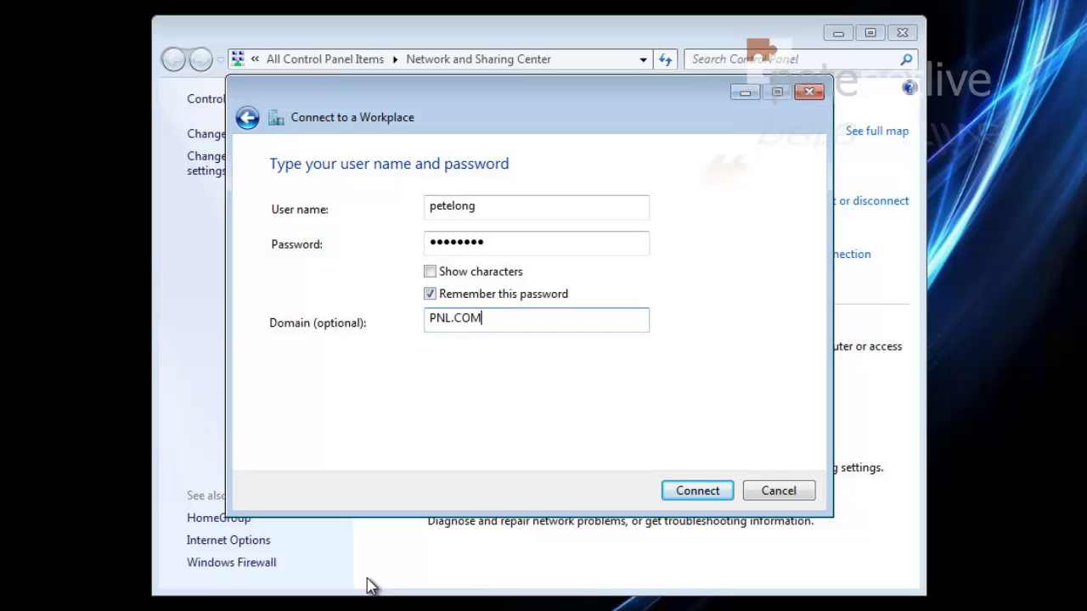
{"action": "left_click", "coordinate": [697, 493]}
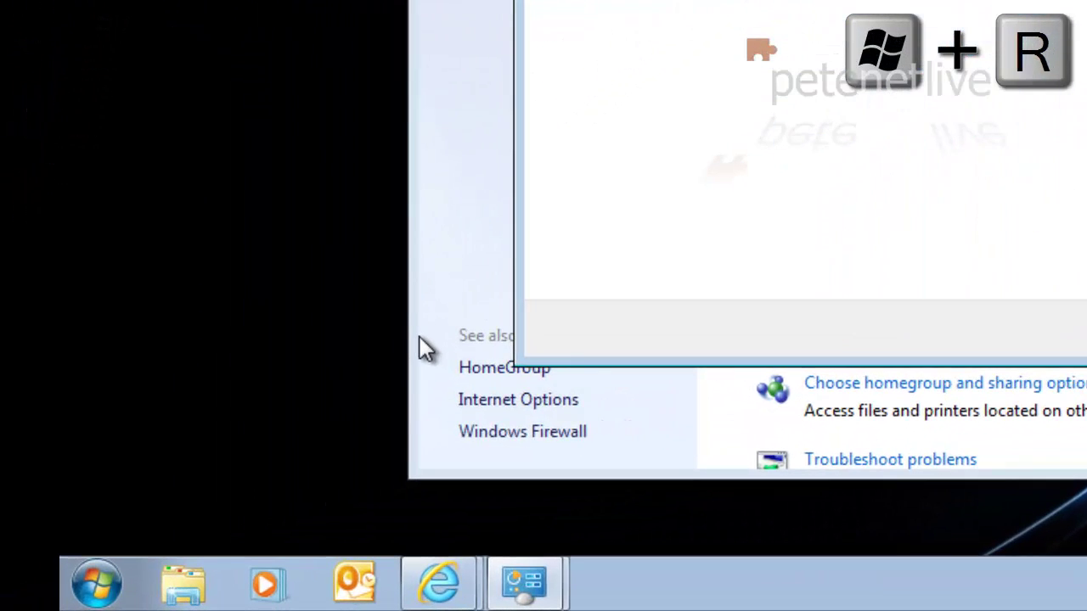
Ping 172.16.254.20 from Command Prompt, then close the VPN wizard and Network and Sharing Center
{"action": "key", "text": "super+r"}
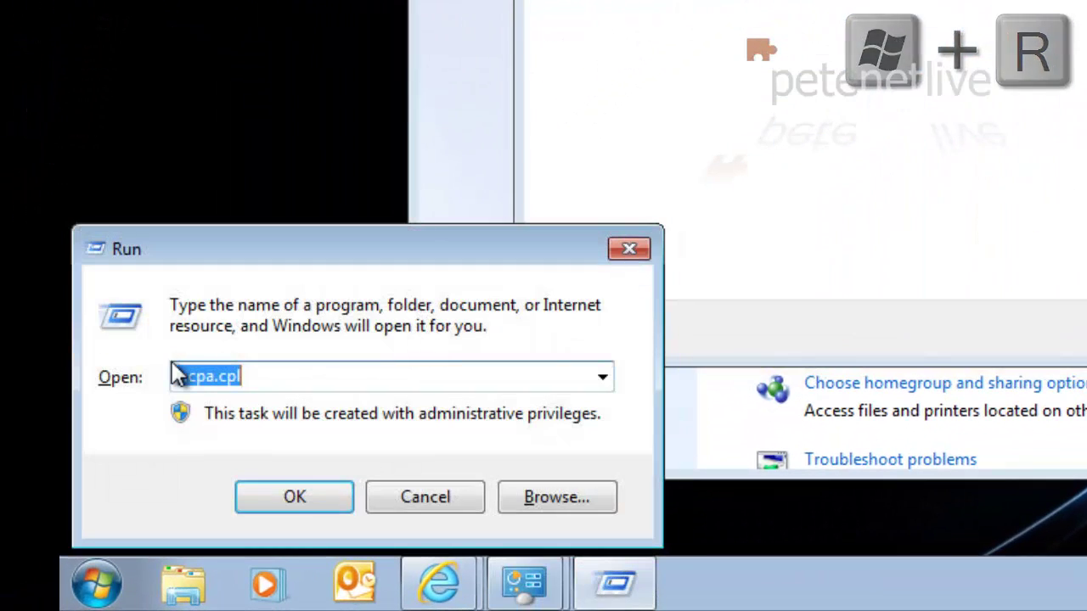
{"action": "type", "text": "cmd"}
{"action": "key", "text": "Return"}
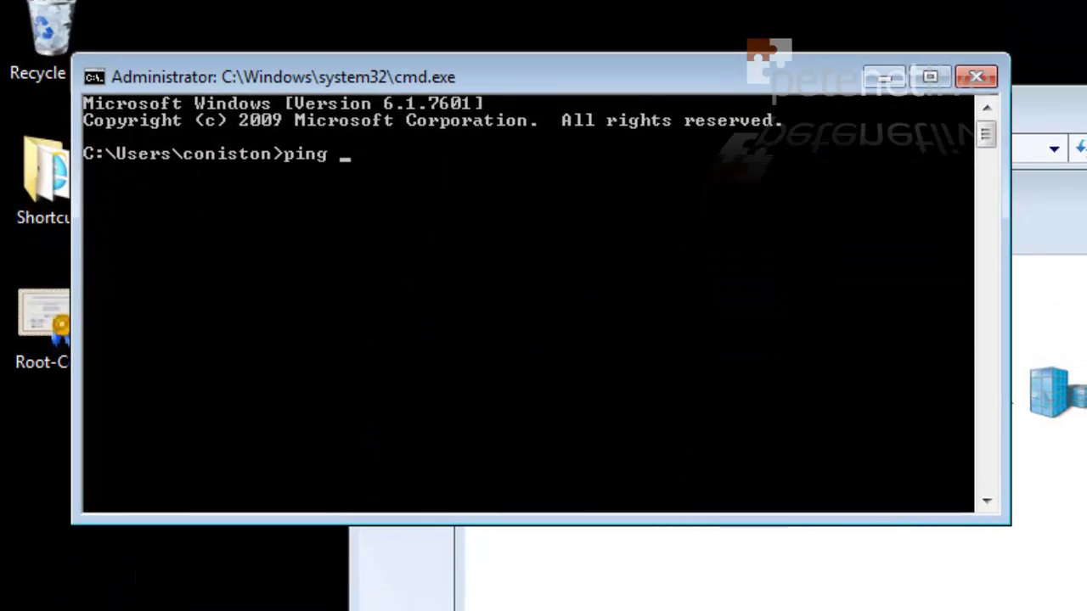
{"action": "type", "text": "ping 172.16.254.20"}
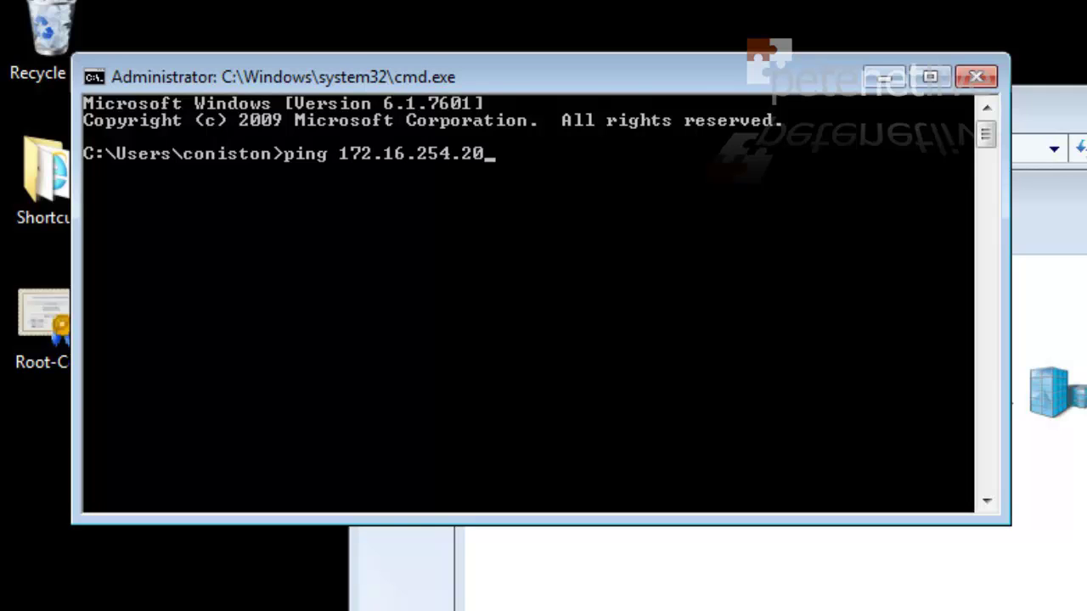
{"action": "key", "text": "Return"}
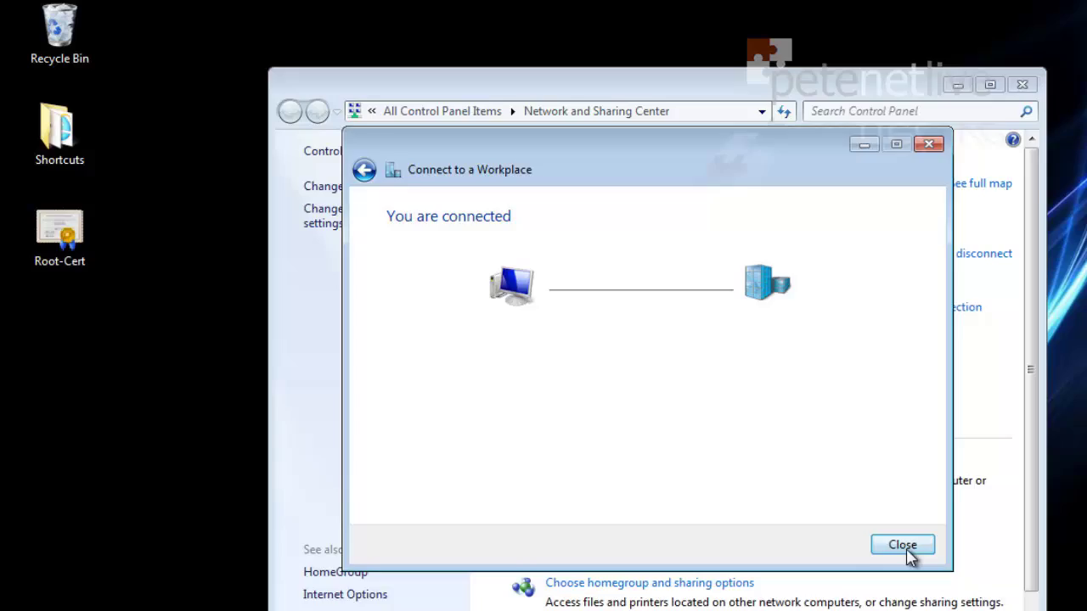
{"action": "left_click", "coordinate": [904, 550]}
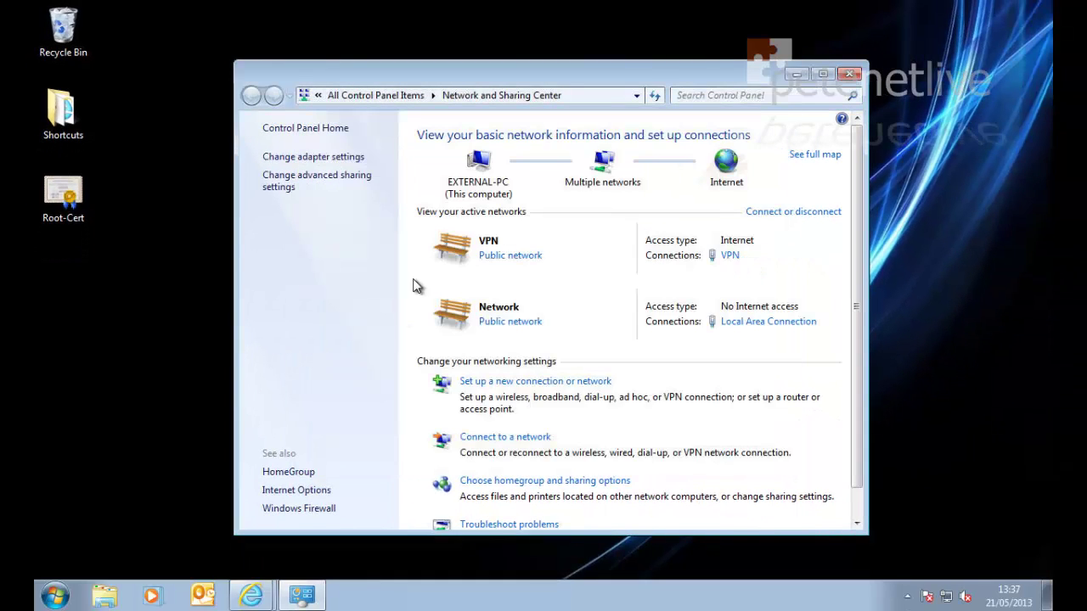
{"action": "left_click", "coordinate": [850, 75]}
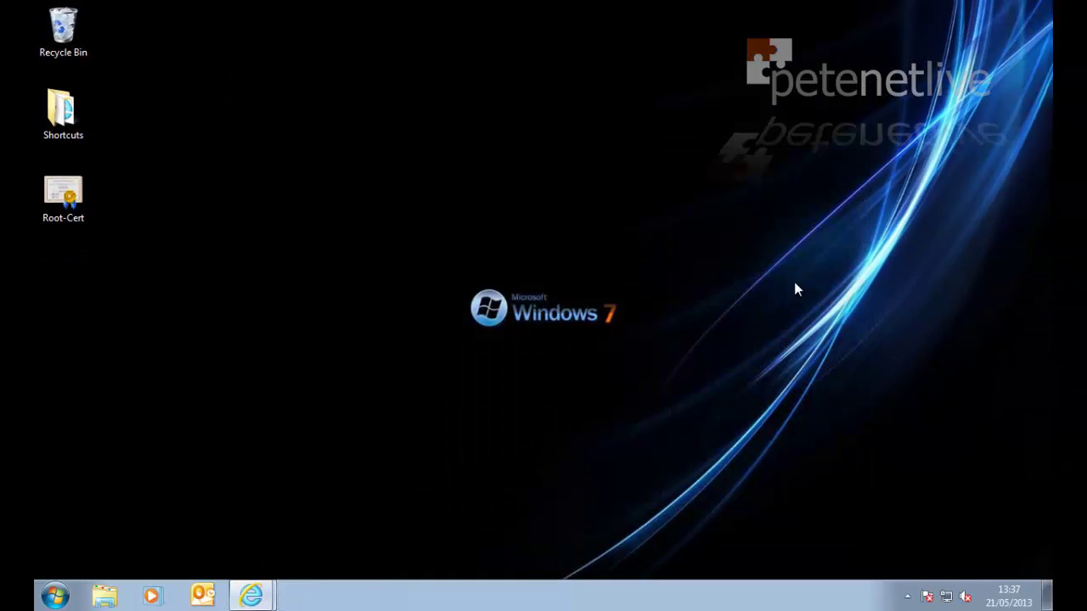